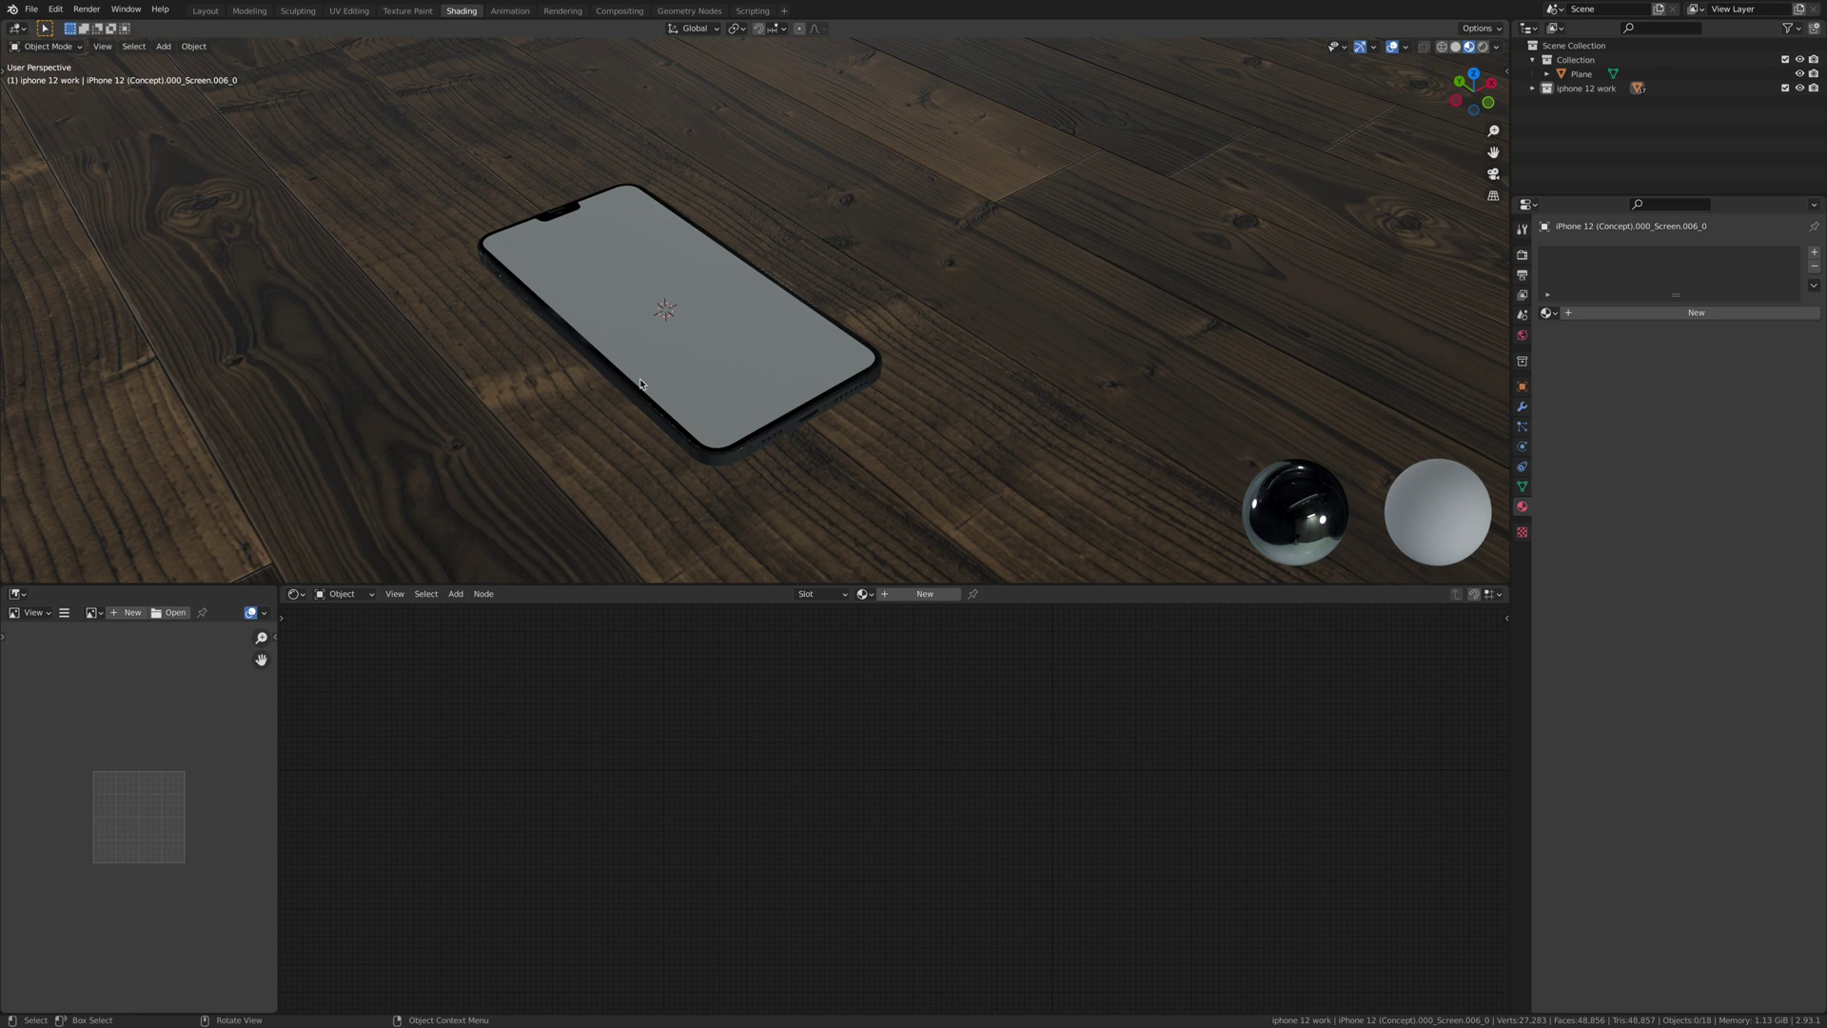
- Create a new material on the iPhone screen object
middle_click_drag(959, 400, 800, 342)
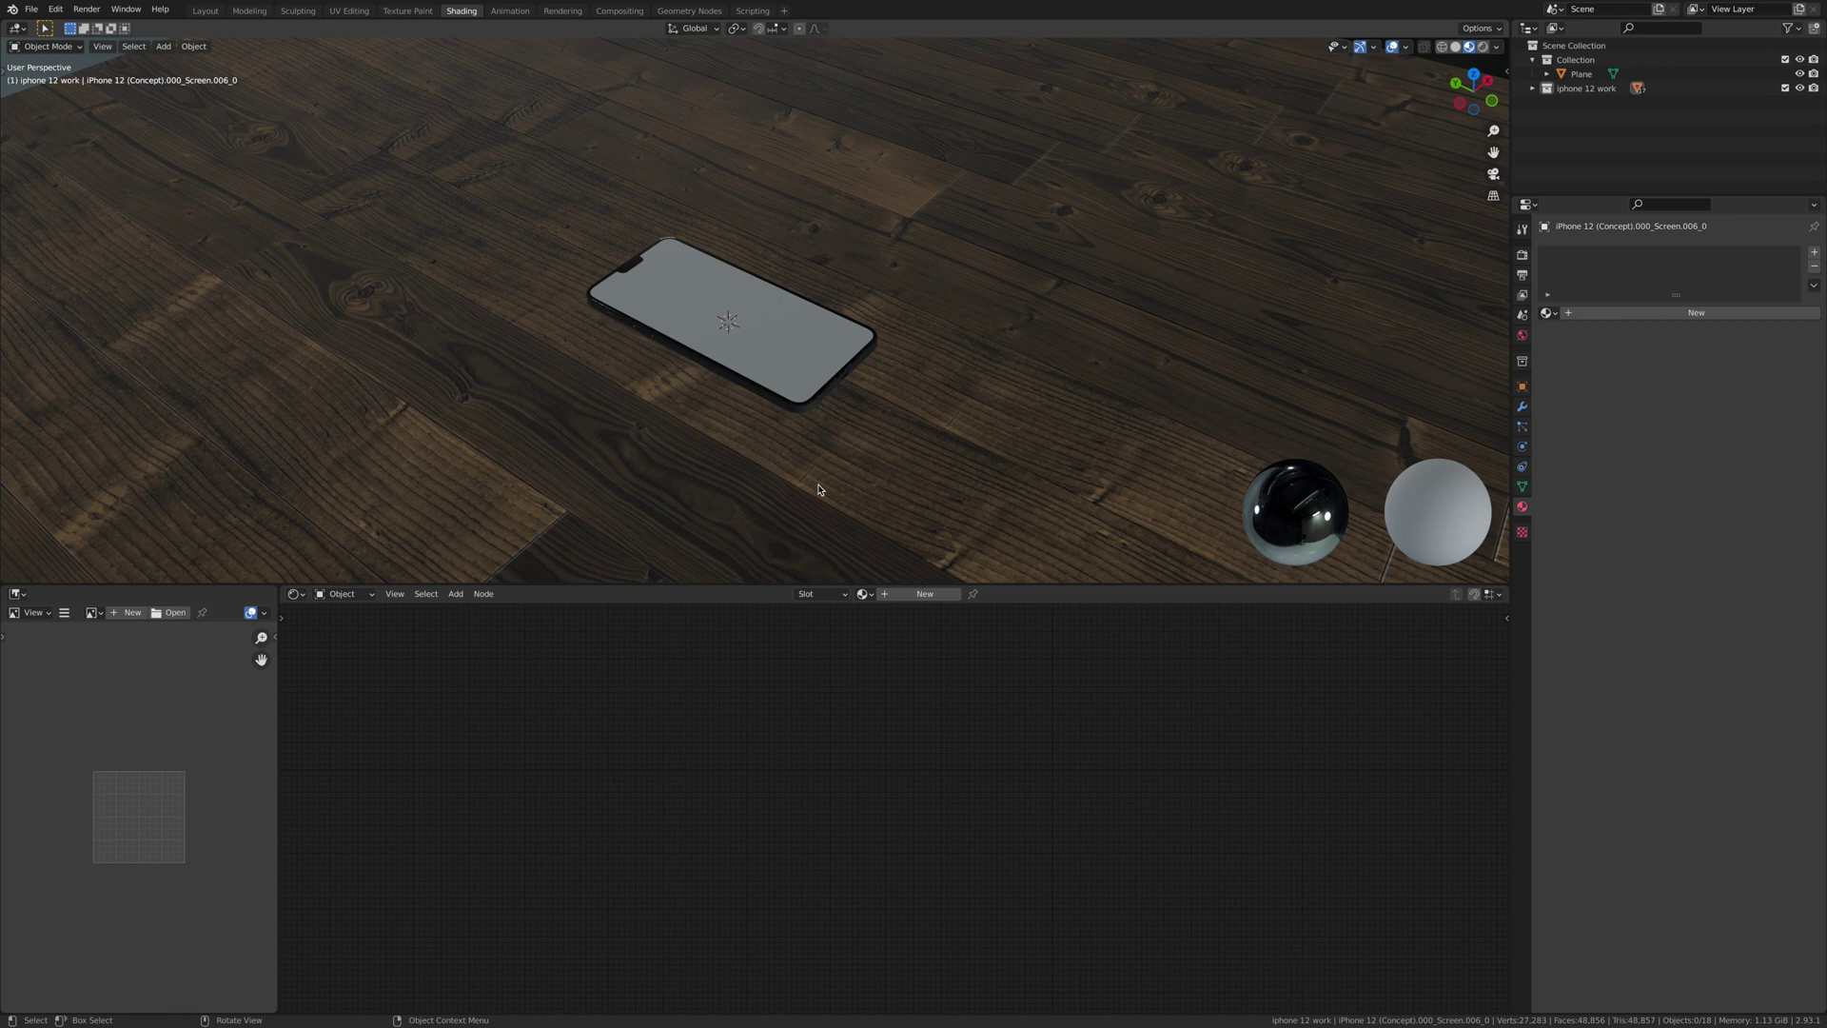
left_click(798, 378)
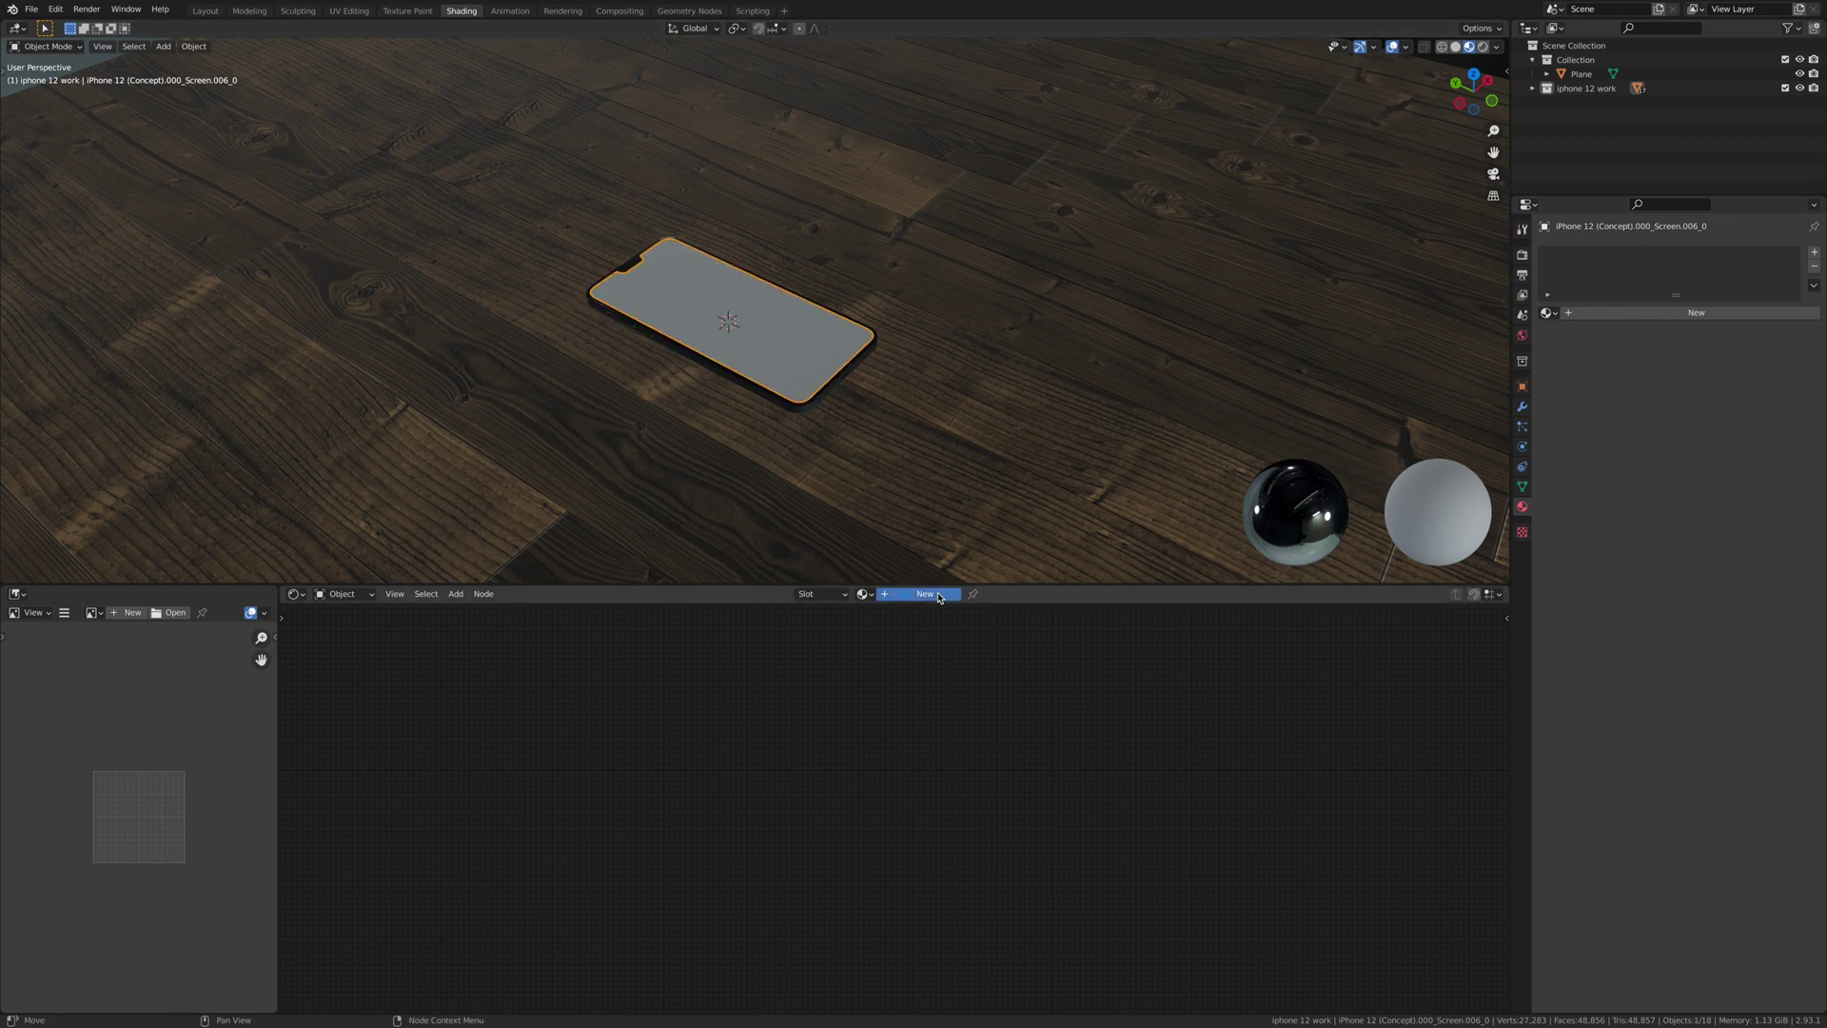
left_click(899, 594)
scroll(1185, 701, "up", 4)
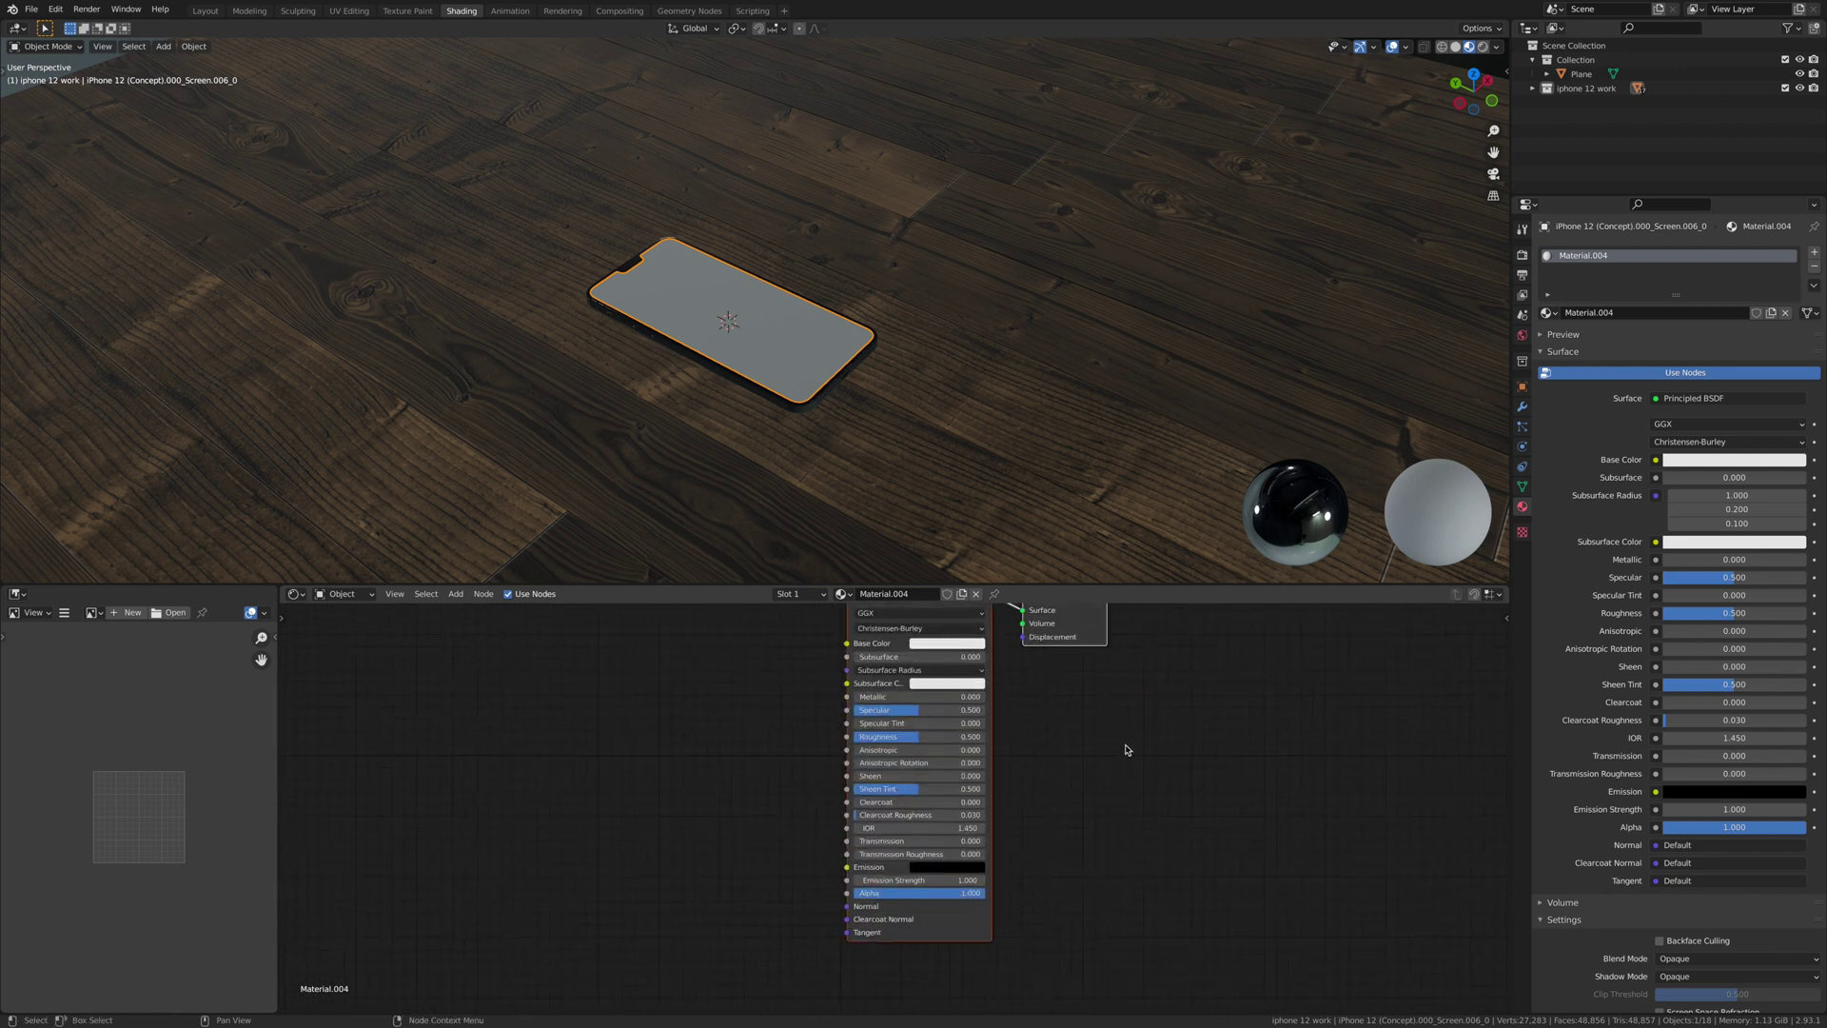
- Set the Principled BSDF's roughness to 0.120 and its specular to 0.157
left_click(895, 653)
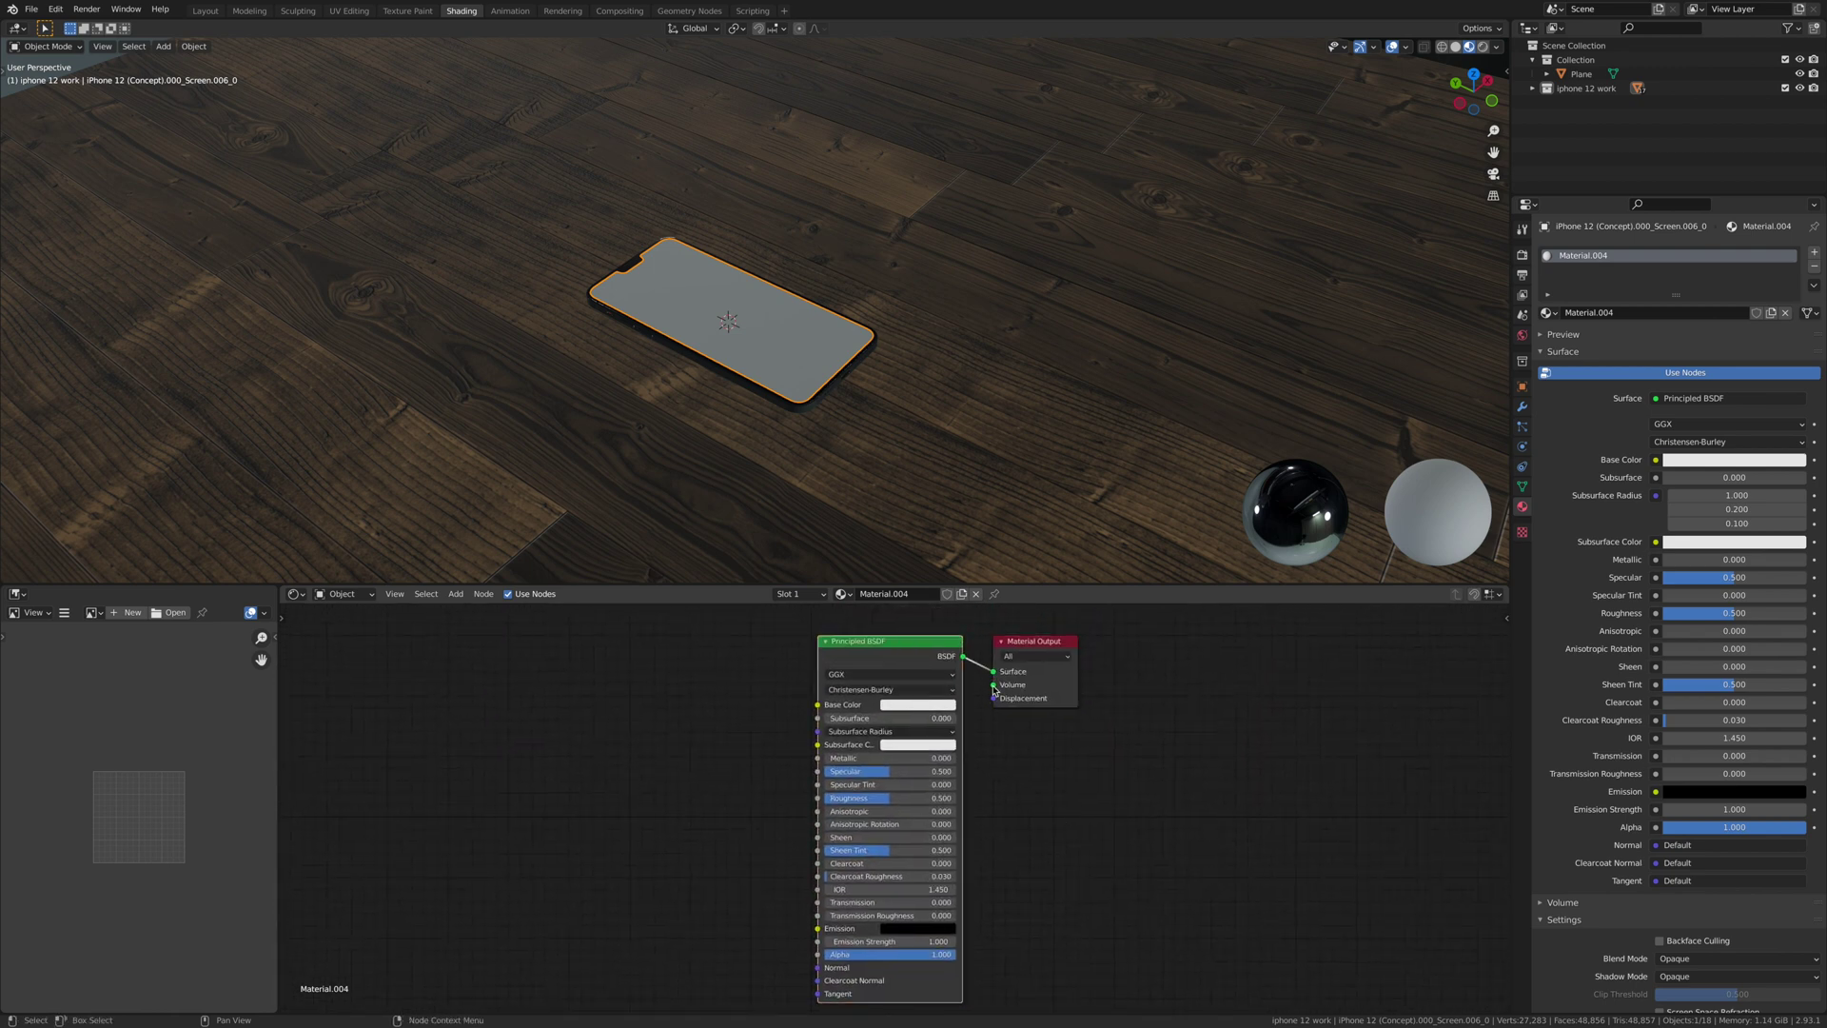
left_click_drag(875, 797, 820, 797)
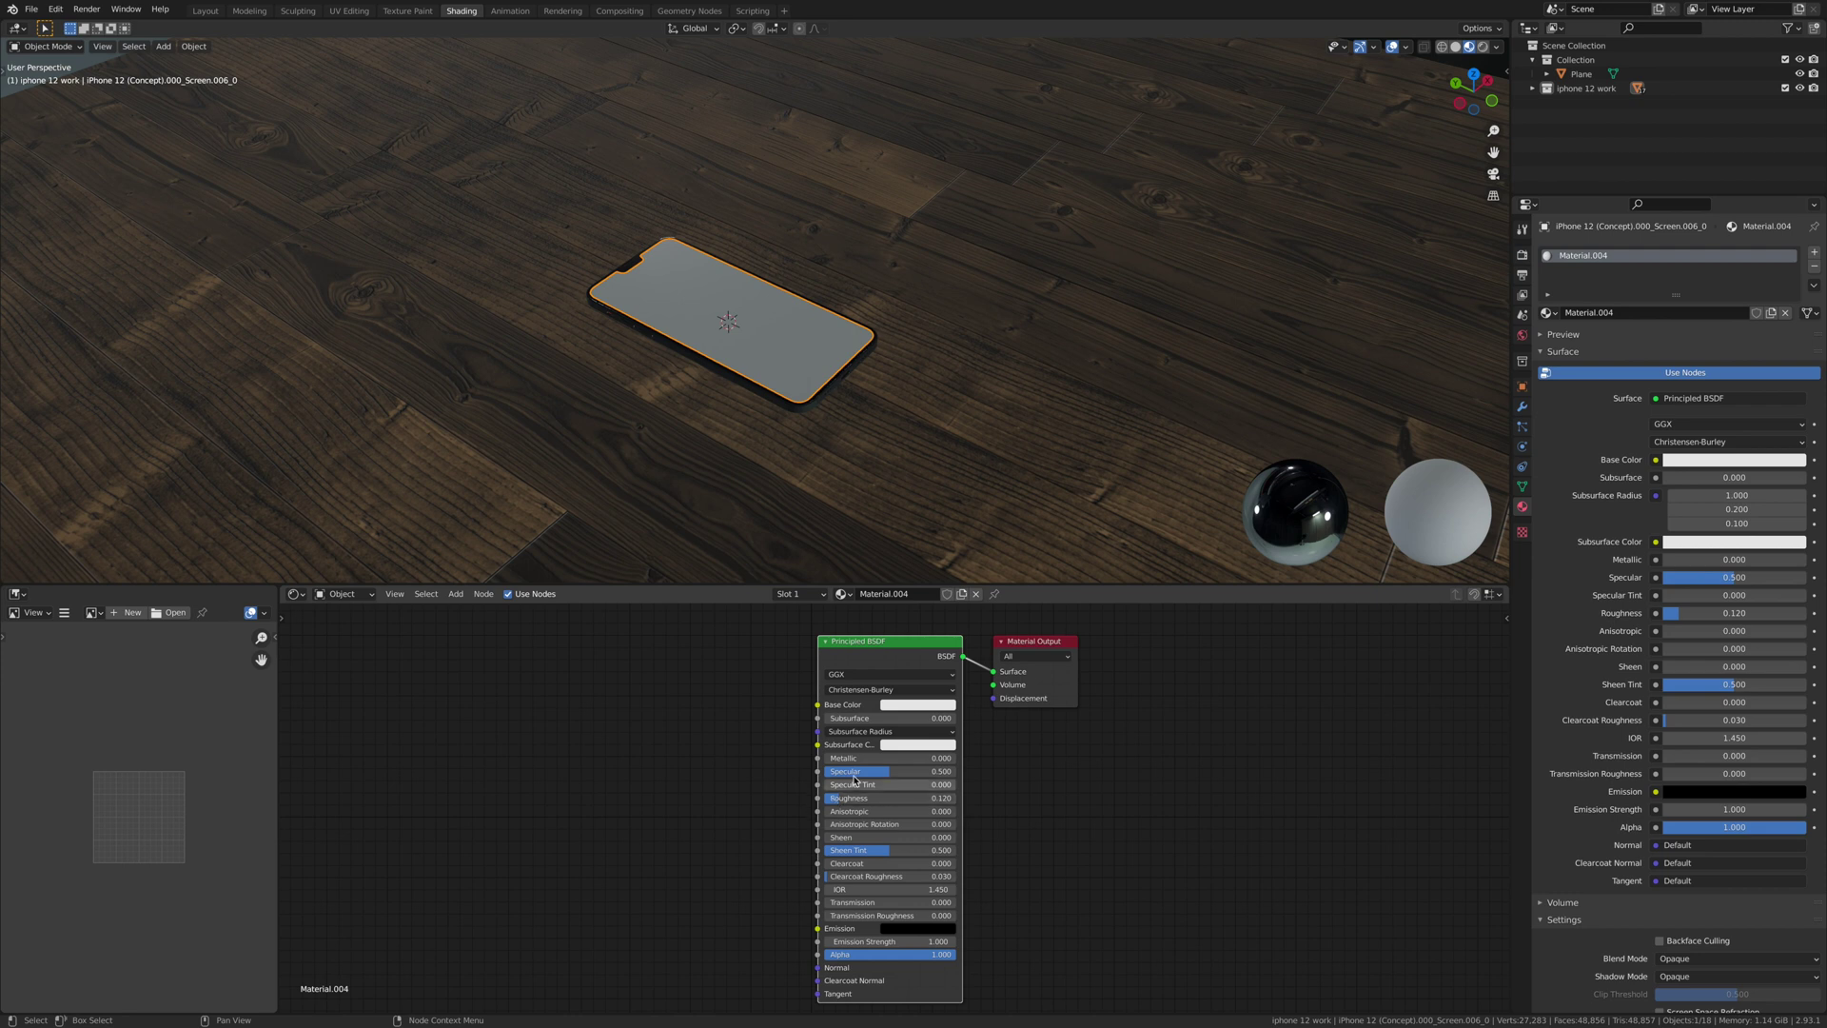
left_click_drag(877, 776, 831, 776)
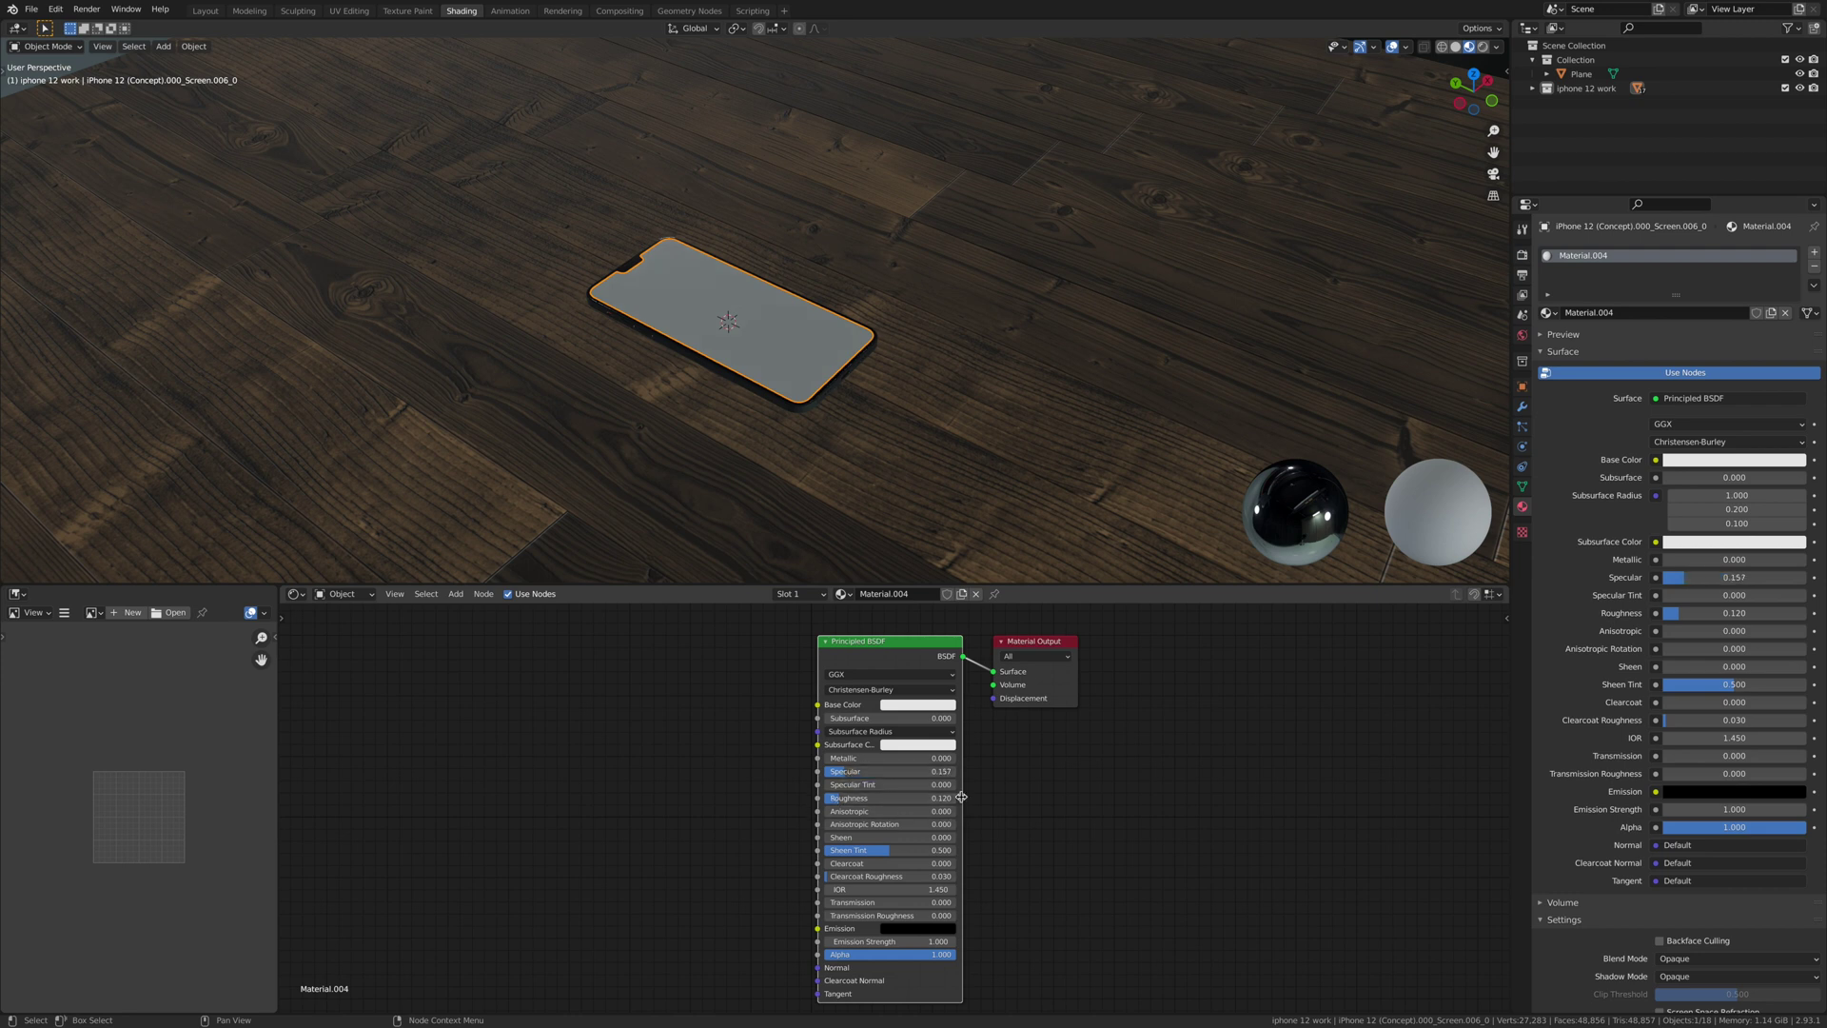
- Add a Voronoi Texture node beside the Principled BSDF and place a duplicate of it below
scroll(1032, 825, "down", 2)
key("shift+a")
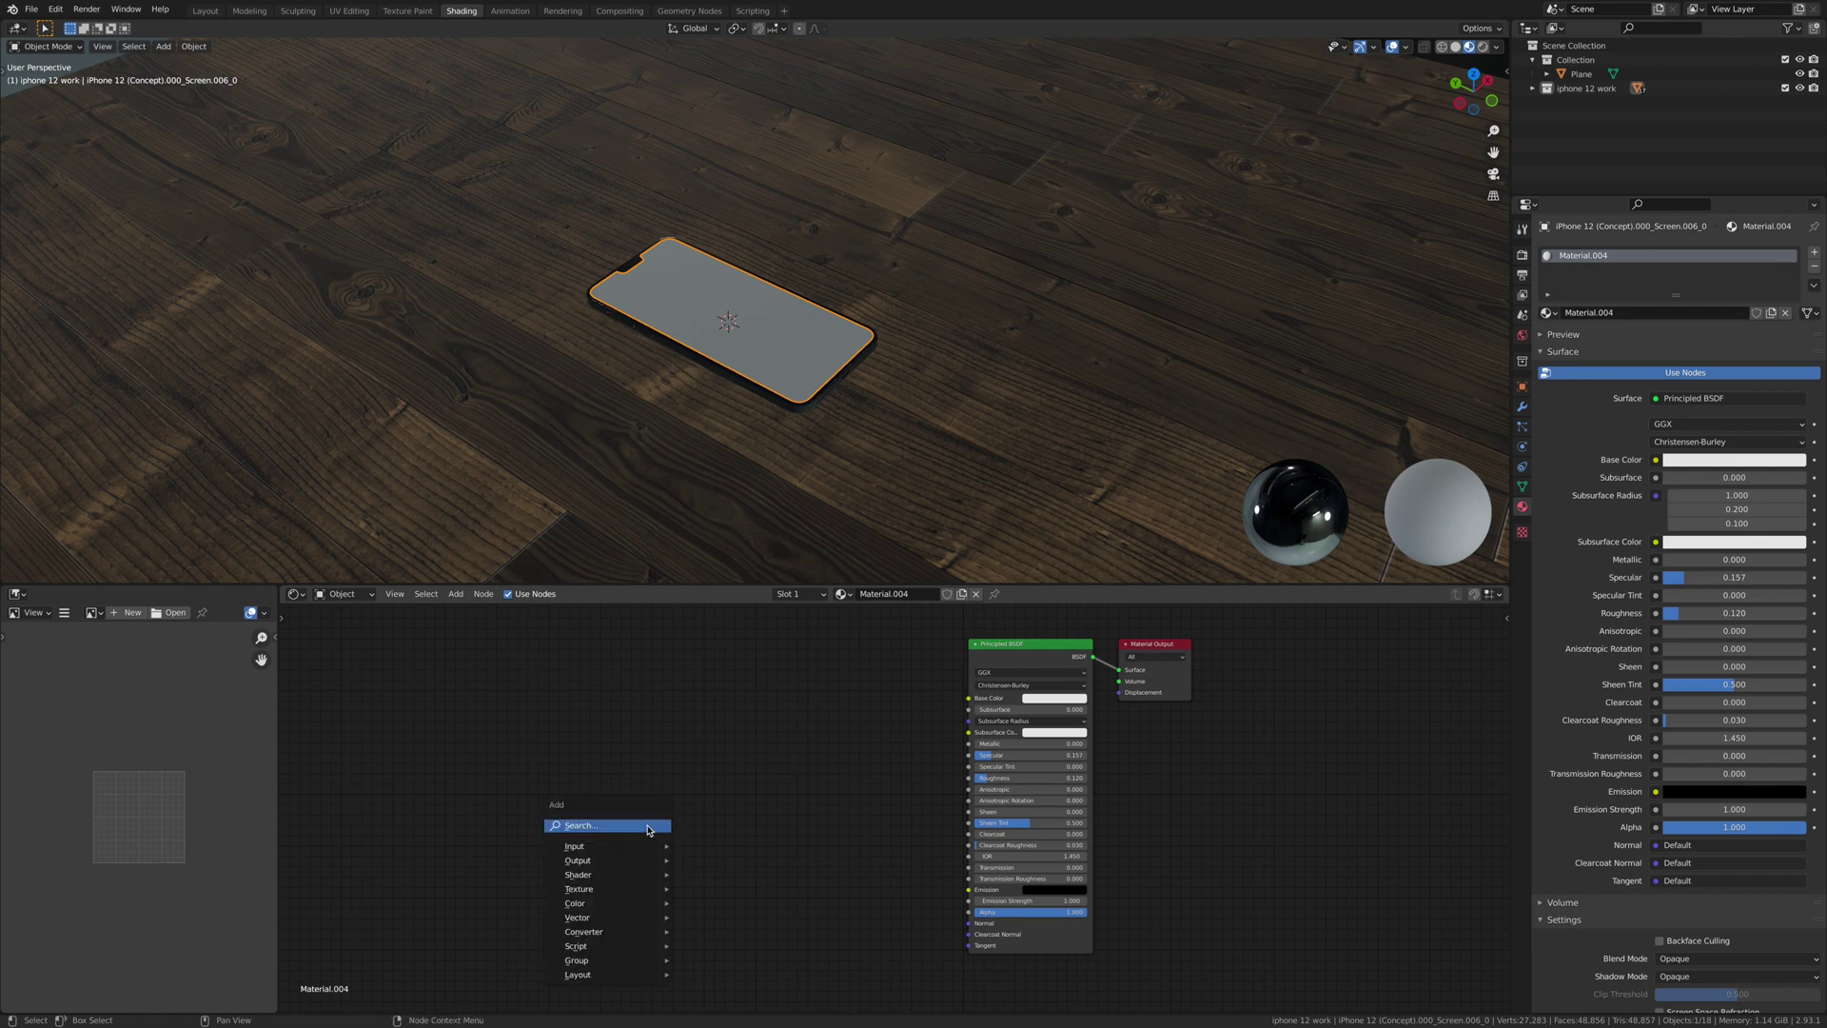
type("vor")
key("Return")
left_click(739, 691)
key("shift+d")
left_click(638, 820)
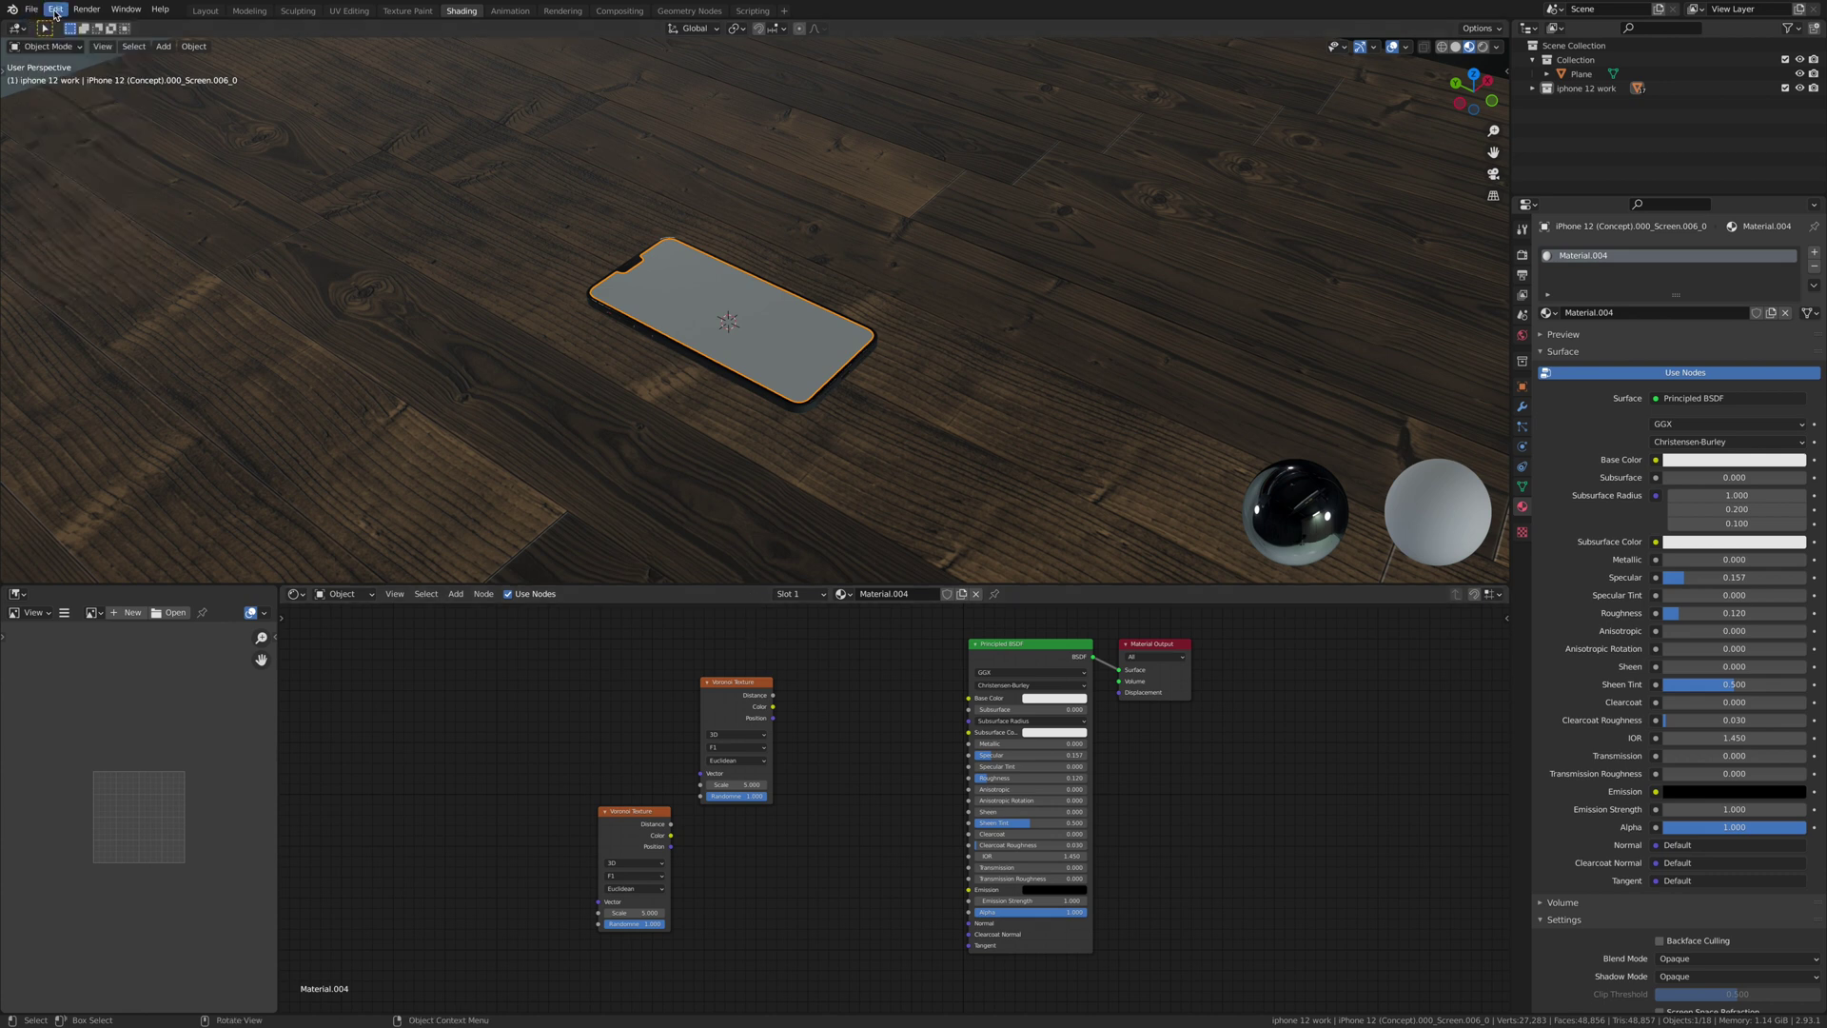
- Check in the add-on preferences whether Node Wrangler is enabled
left_click(55, 13)
left_click(104, 217)
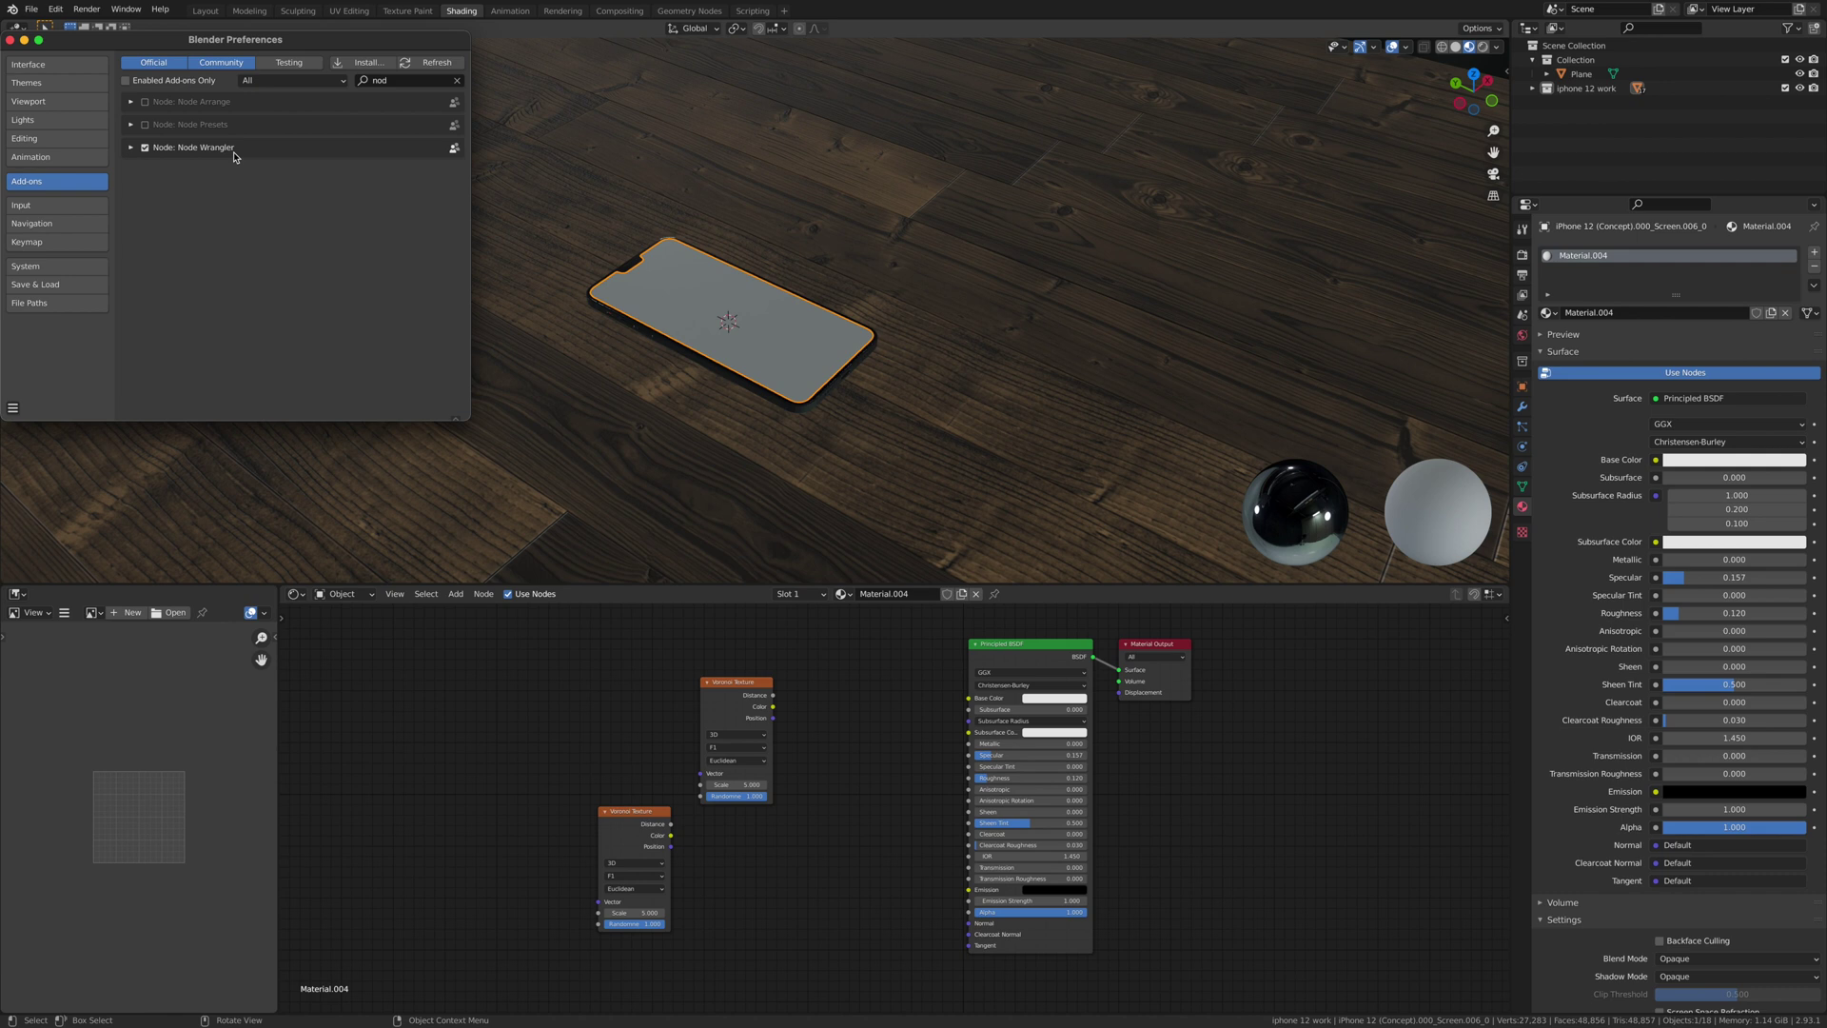
left_click(9, 40)
- Add linked Texture Coordinate and Mapping nodes in front of the lower Voronoi Texture using Node Wrangler
scroll(885, 798, "down", 3)
mouse_move(822, 765)
middle_mouse_down()
mouse_move(692, 735)
mouse_move(830, 773)
middle_mouse_up()
scroll(671, 731, "up", 5)
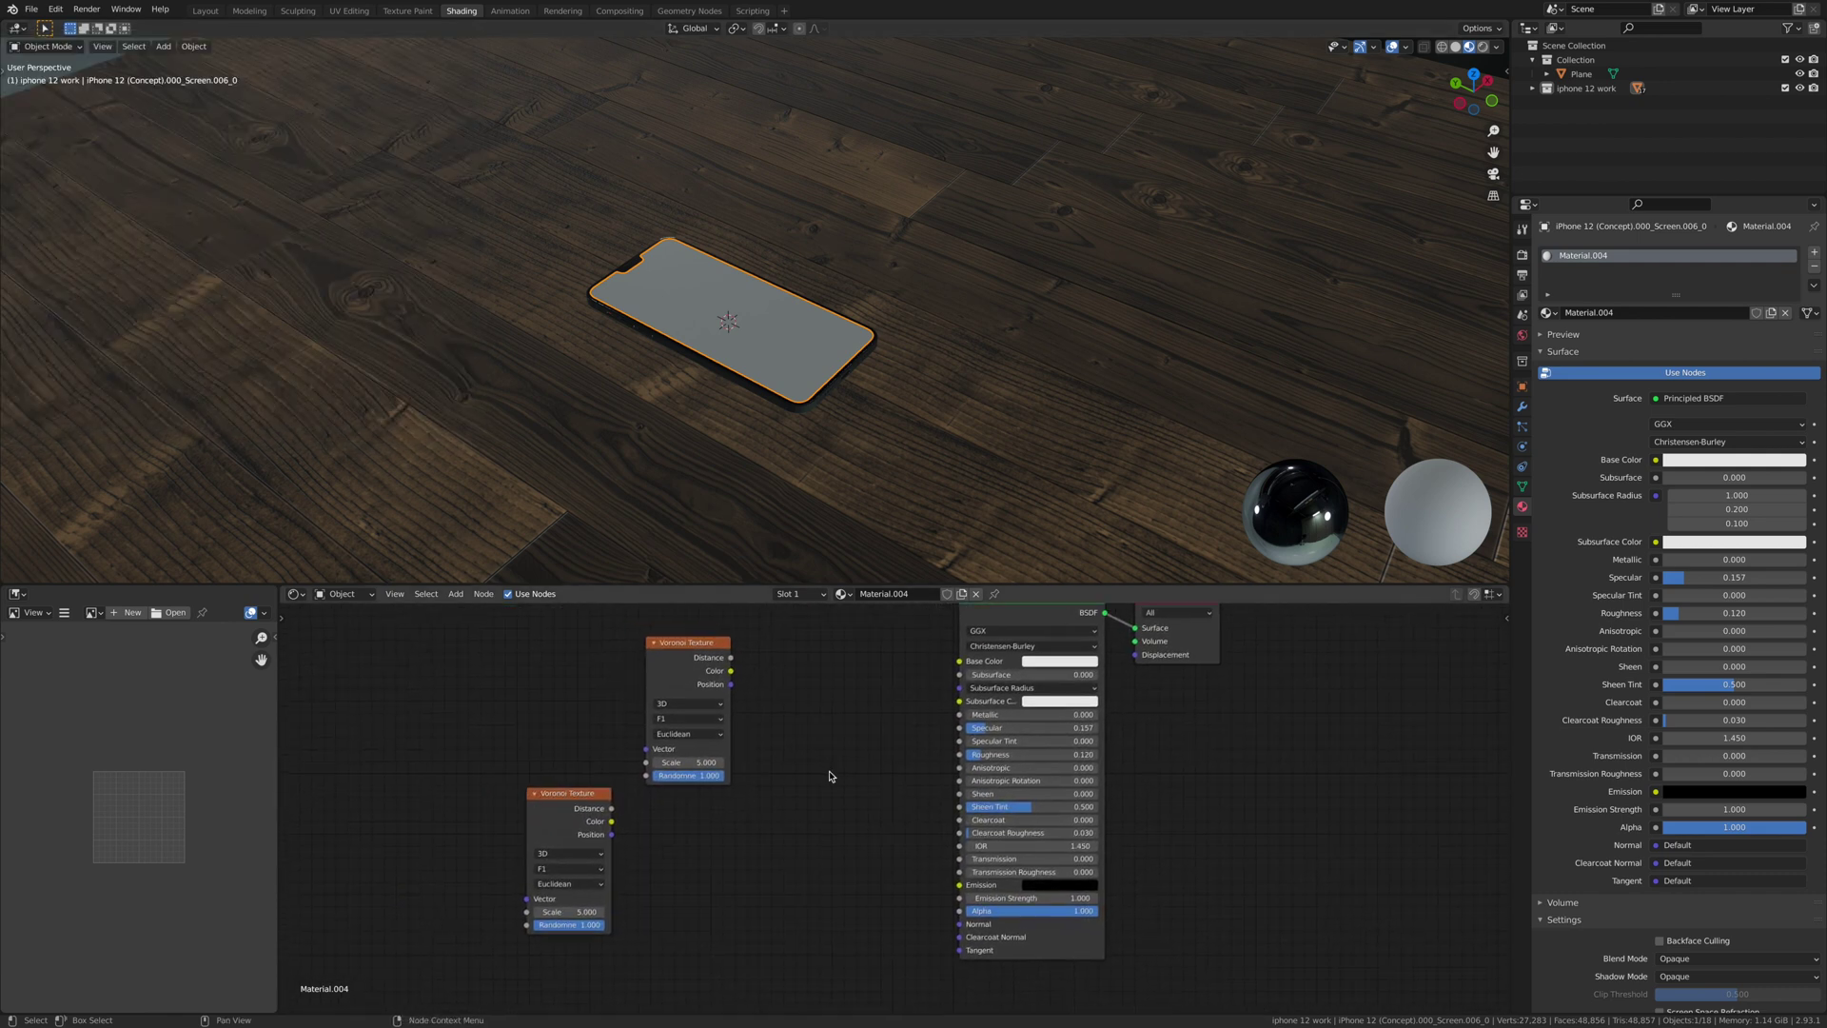
left_click(571, 807)
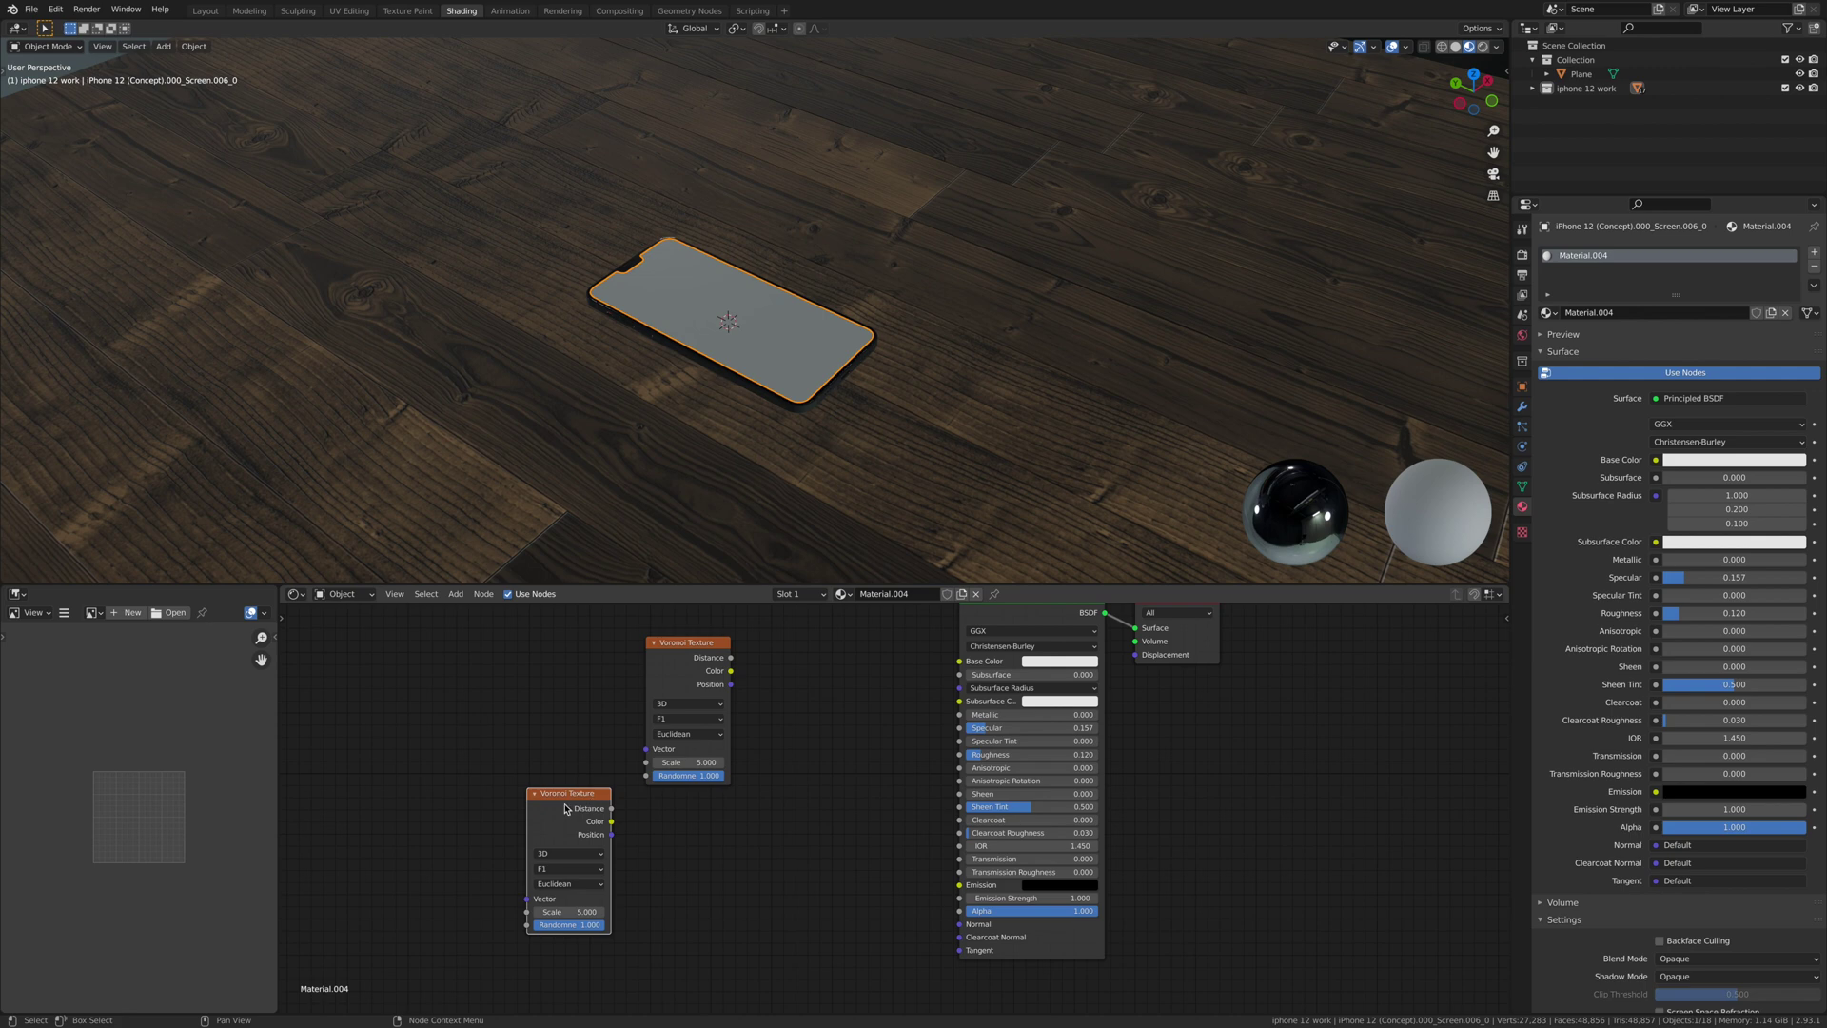
key("ctrl+t")
scroll(673, 928, "down", 1)
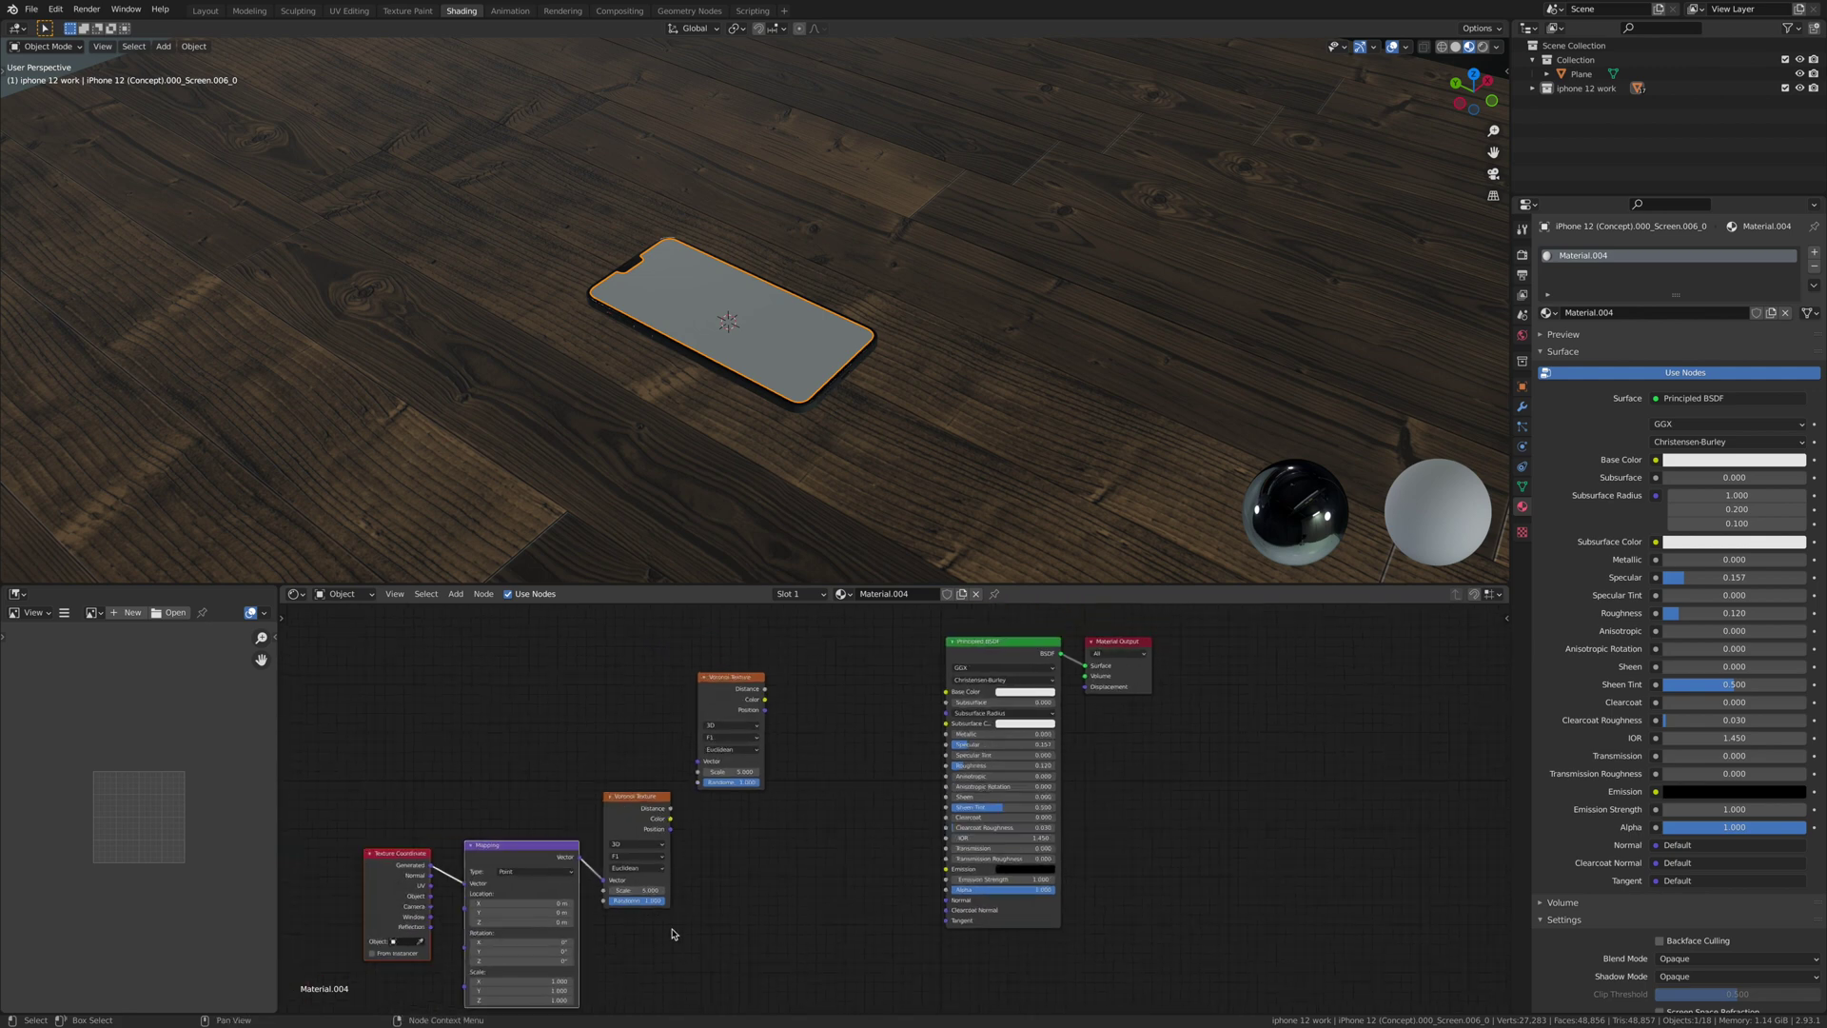
- Feed the Mapping node's vector from the Object output of the Texture Coordinate node
middle_click_drag(673, 928, 787, 854)
scroll(787, 854, "up", 2)
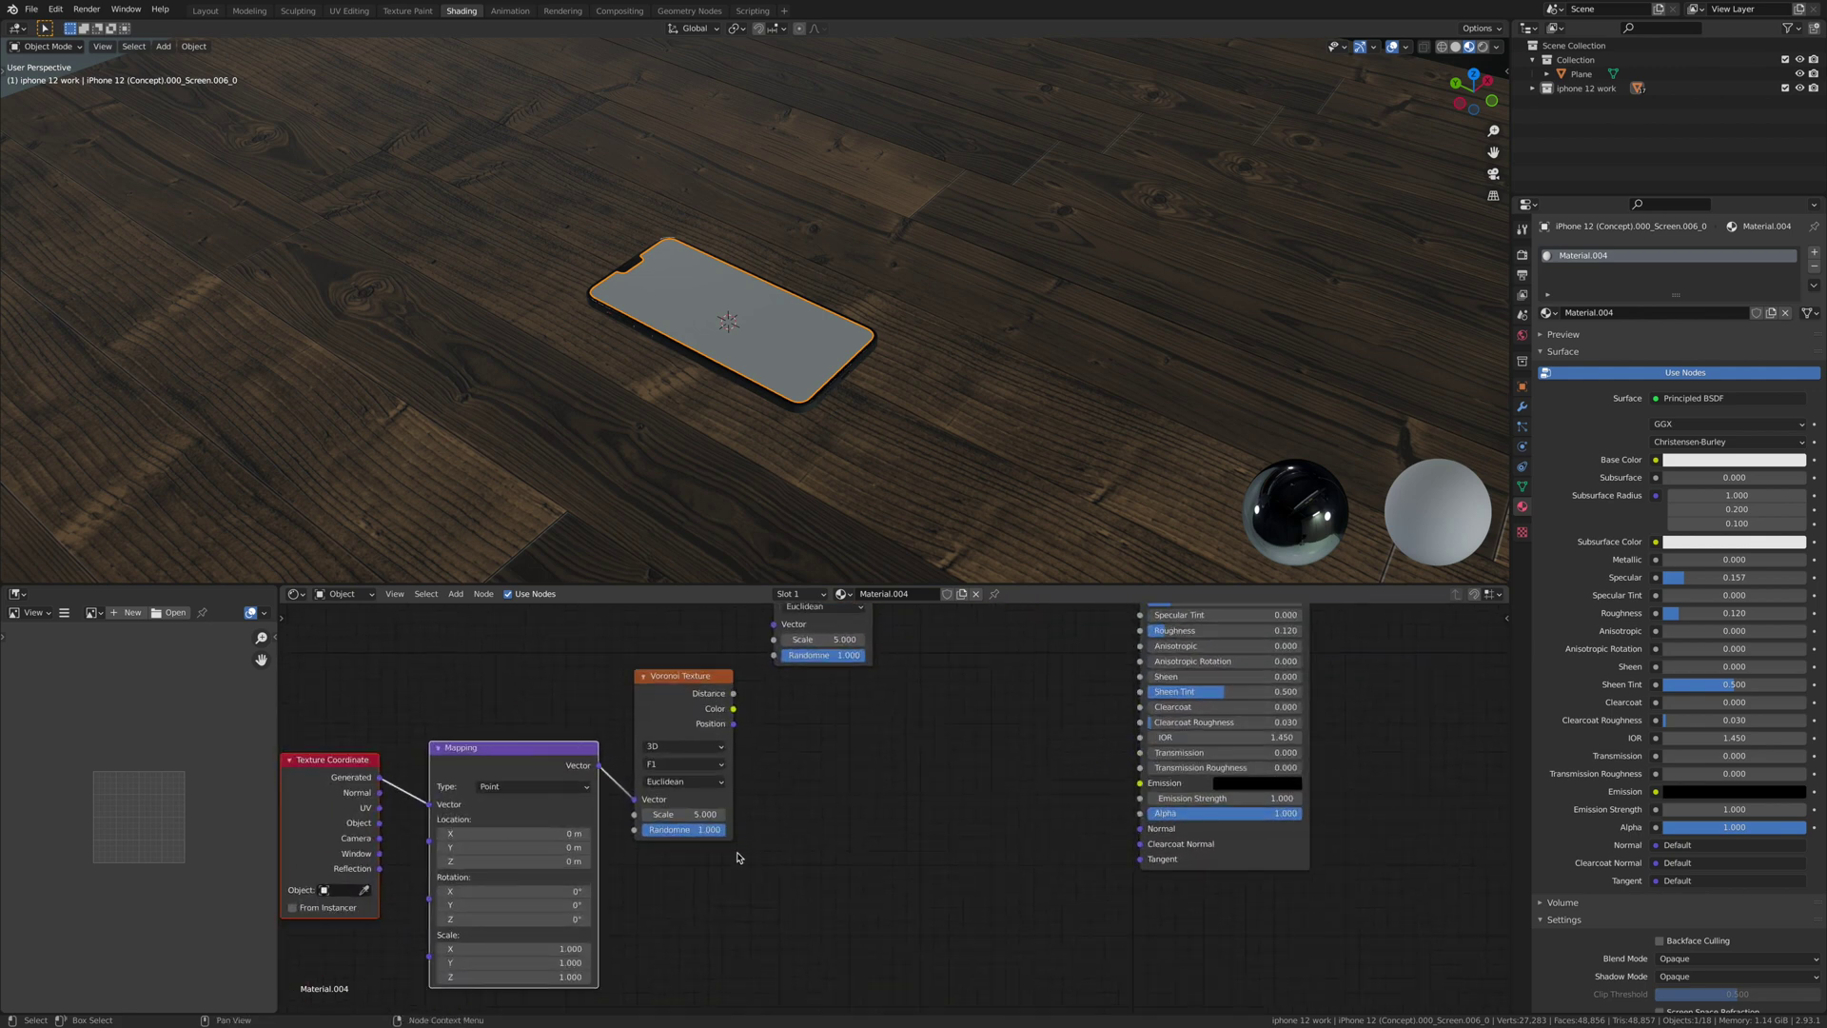
middle_click_drag(629, 978, 984, 892)
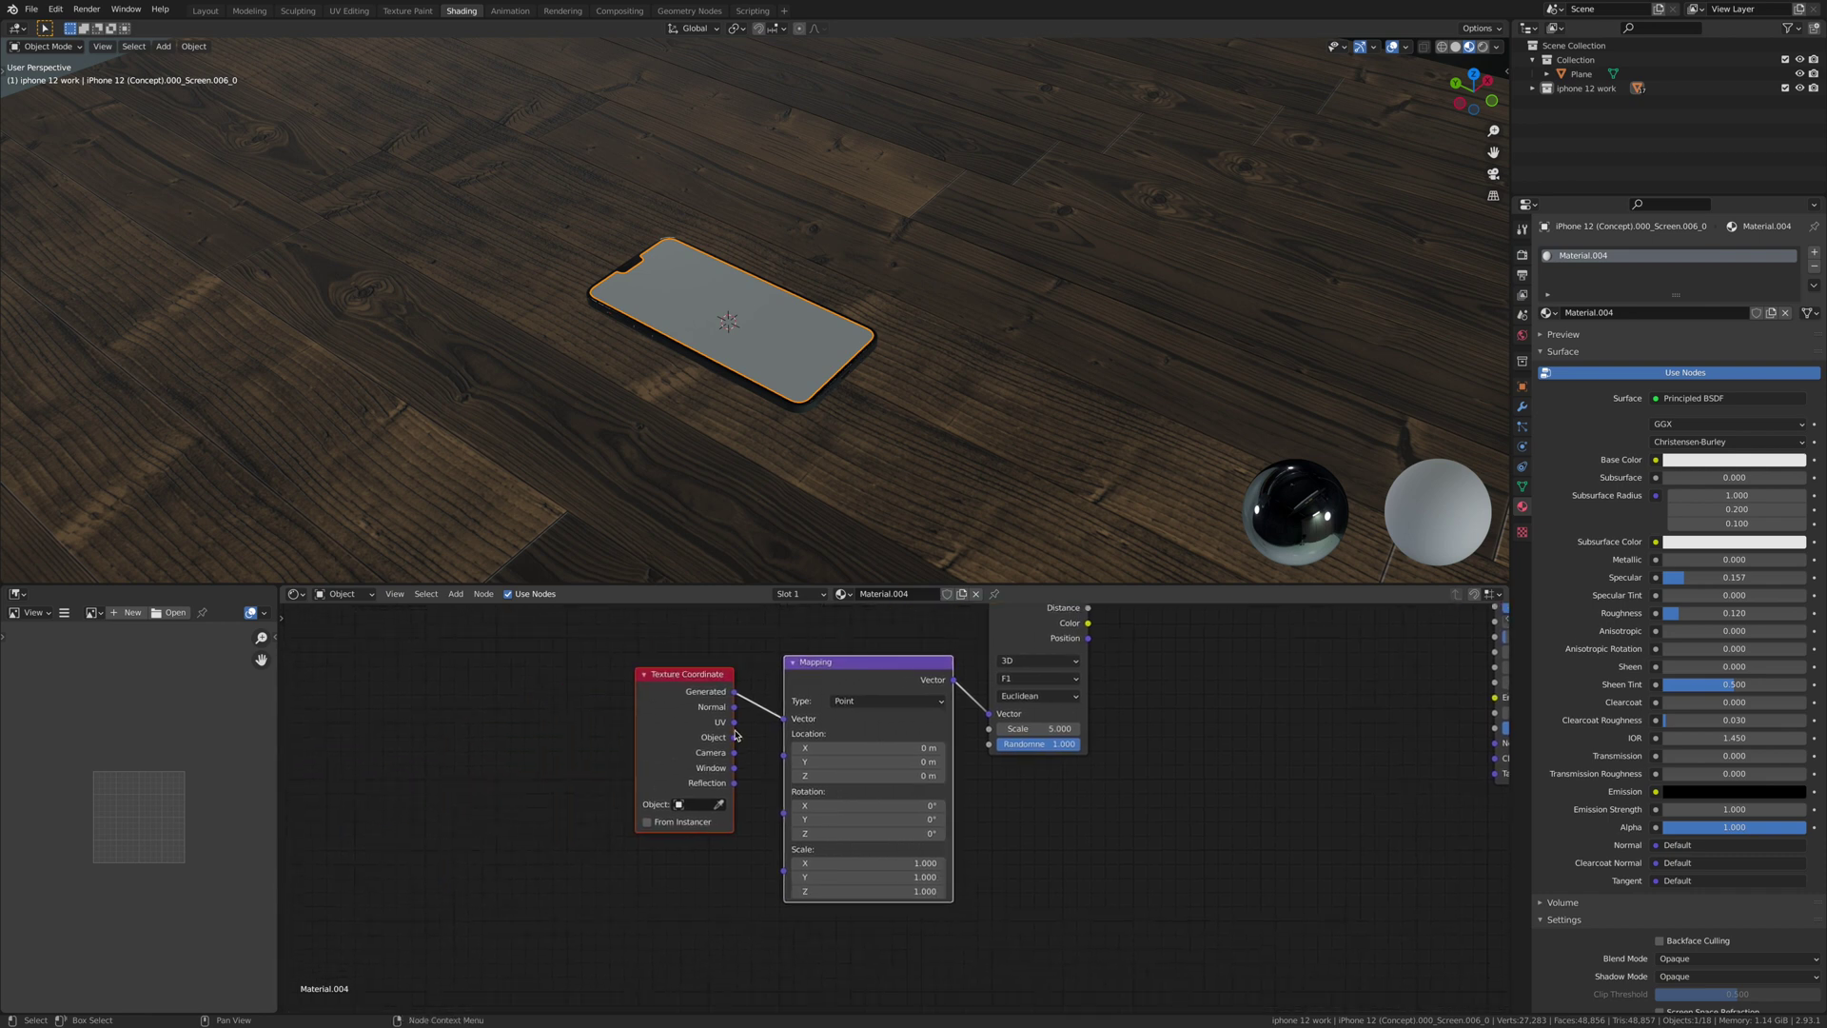
left_click_drag(736, 742, 785, 719)
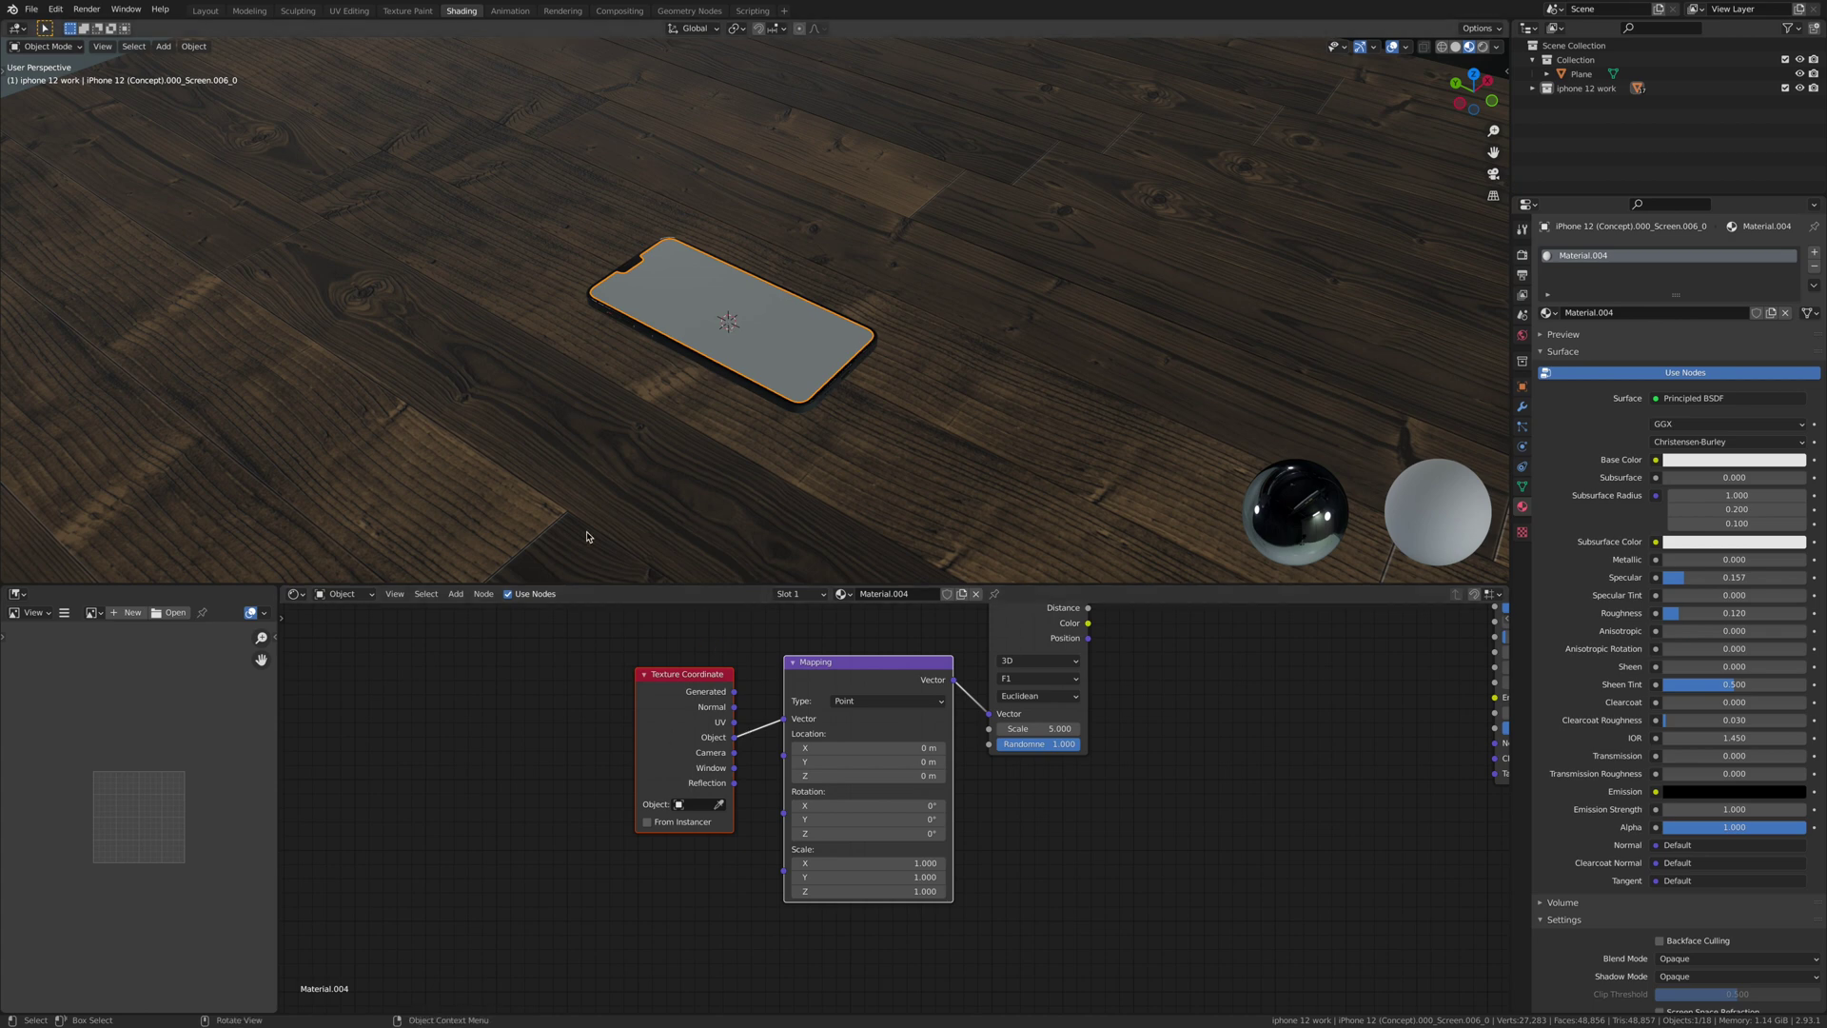
scroll(612, 498, "down", 6)
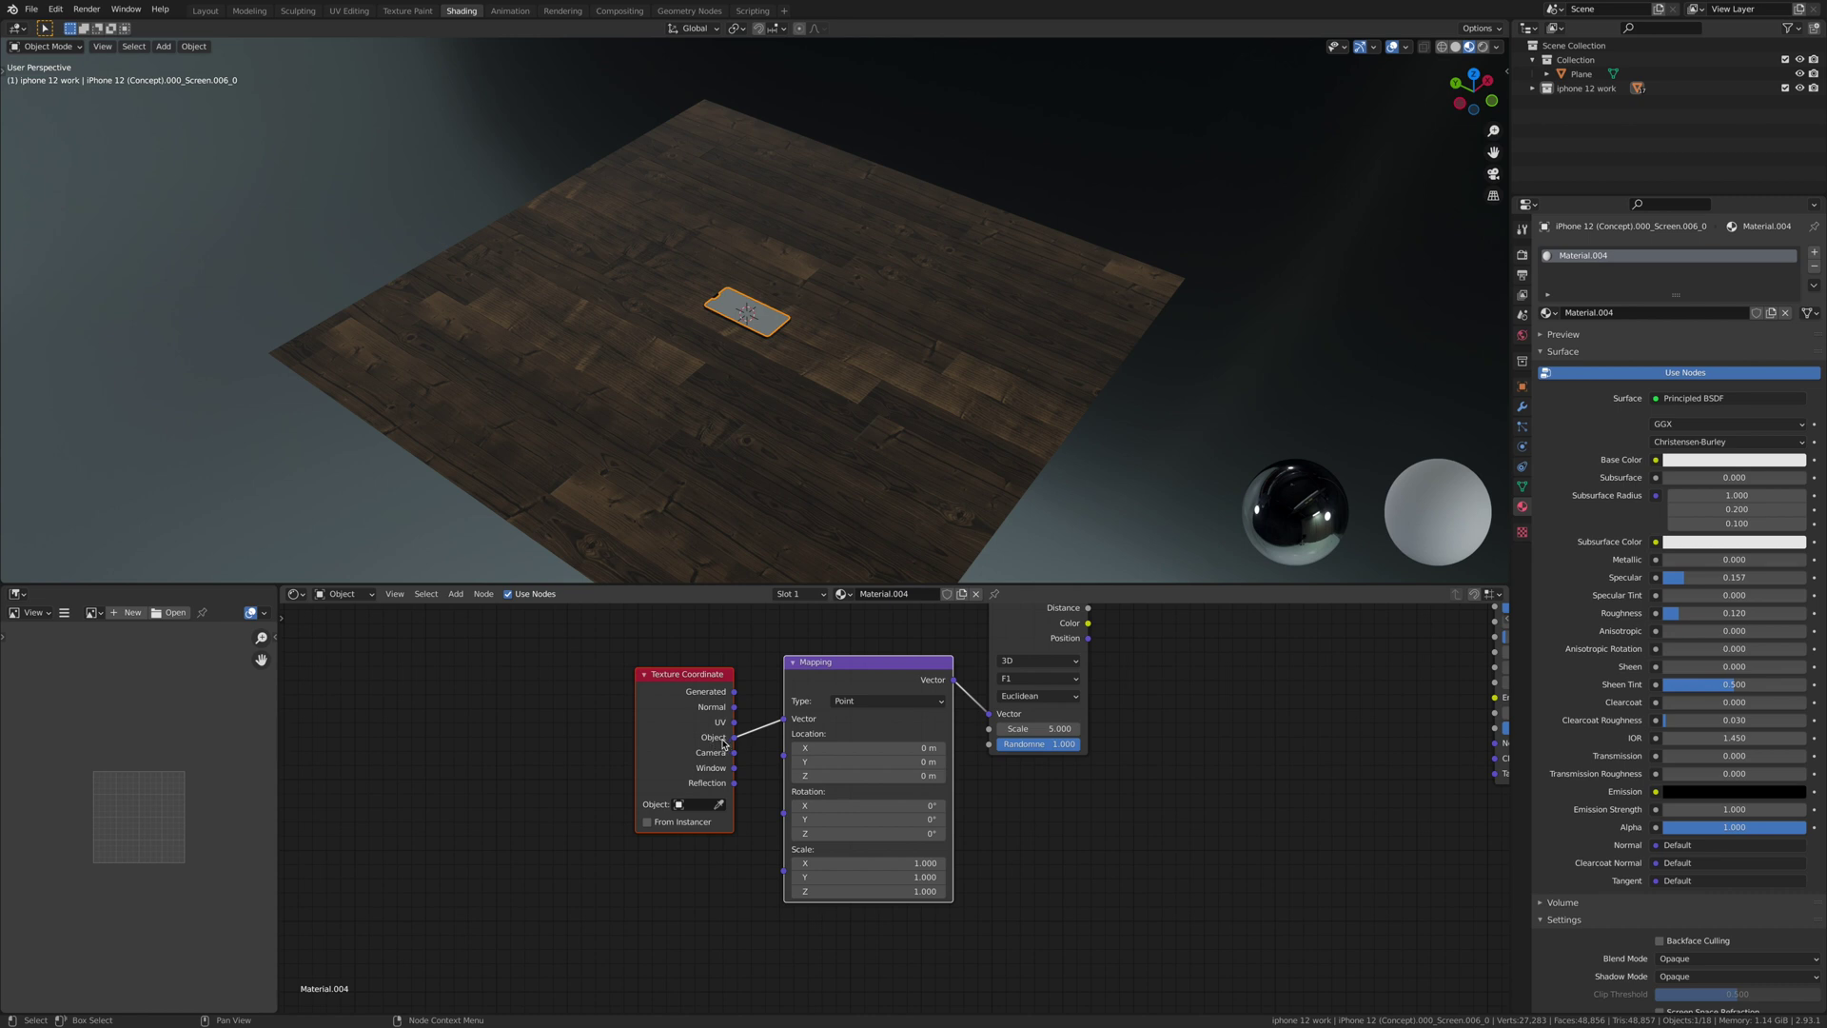
- Connect the Mapping node's output to the vector input of the upper Voronoi Texture
middle_click_drag(740, 806, 488, 898)
middle_click_drag(827, 897, 746, 913)
left_click_drag(676, 775, 852, 634)
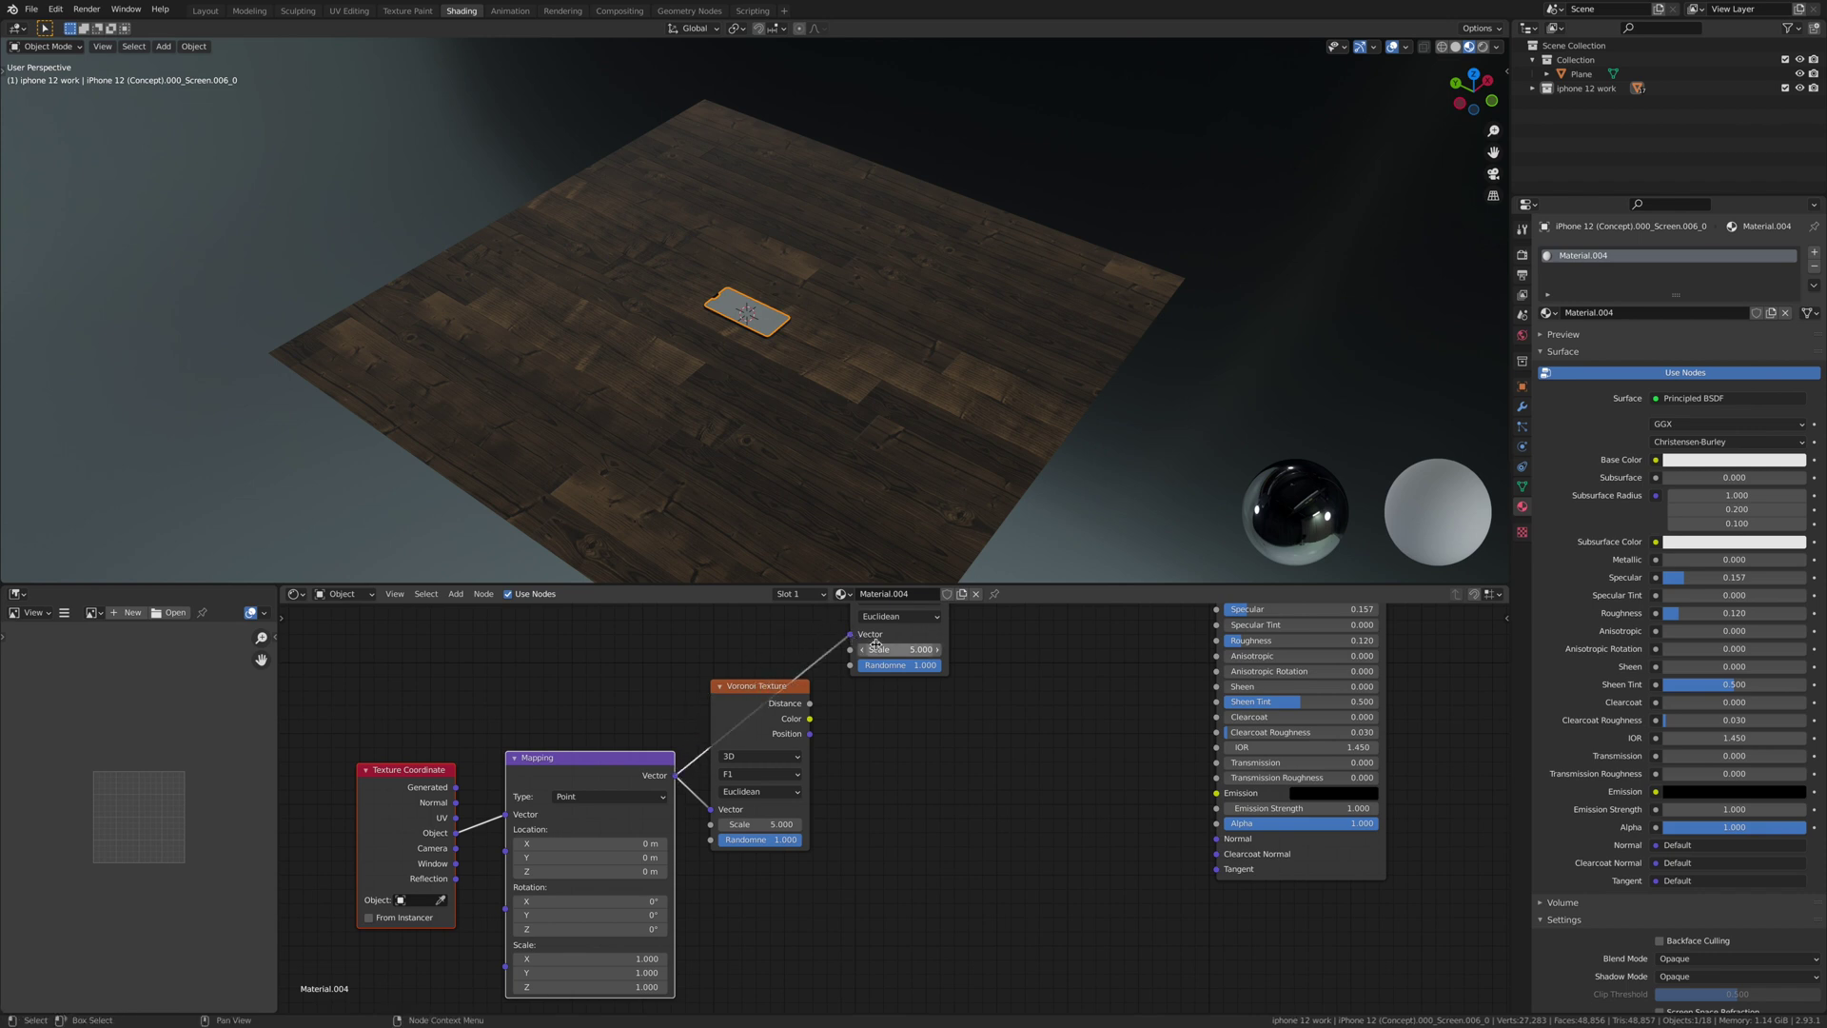
- Set the lower Voronoi Texture's feature type to Smooth F1
middle_click_drag(916, 868, 849, 894)
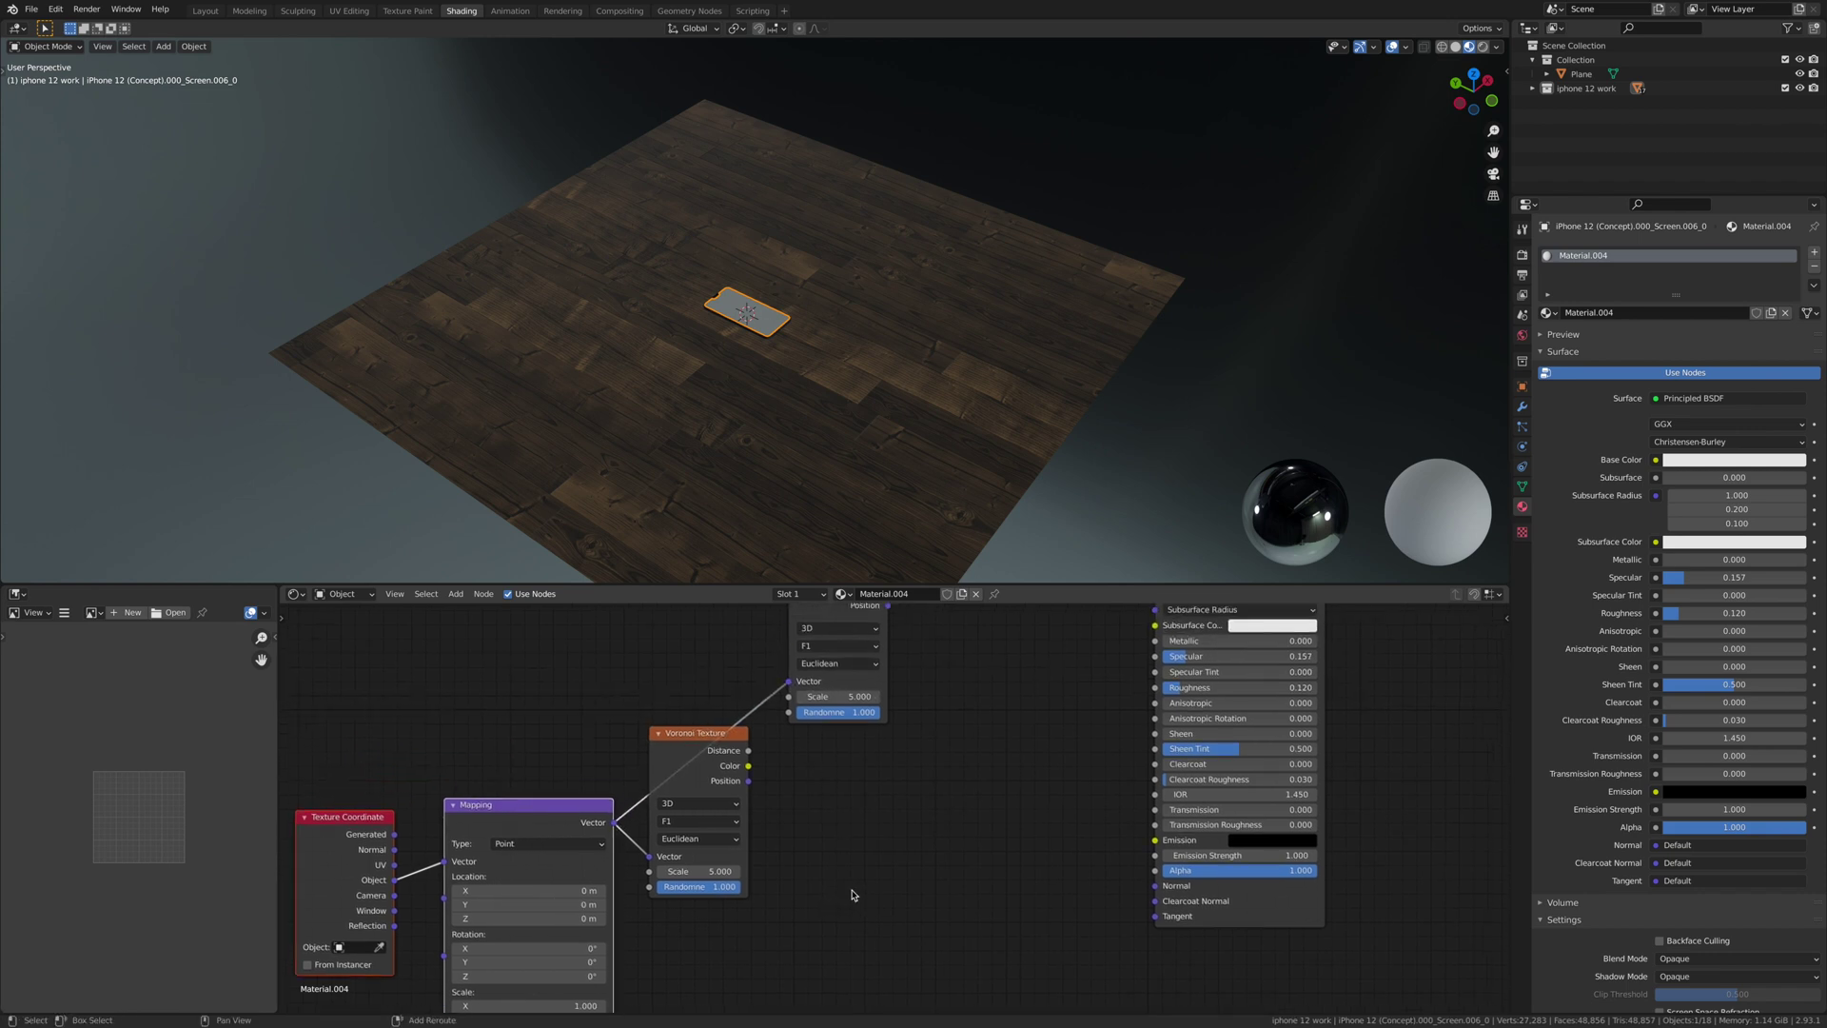
left_click(706, 824)
left_click(705, 866)
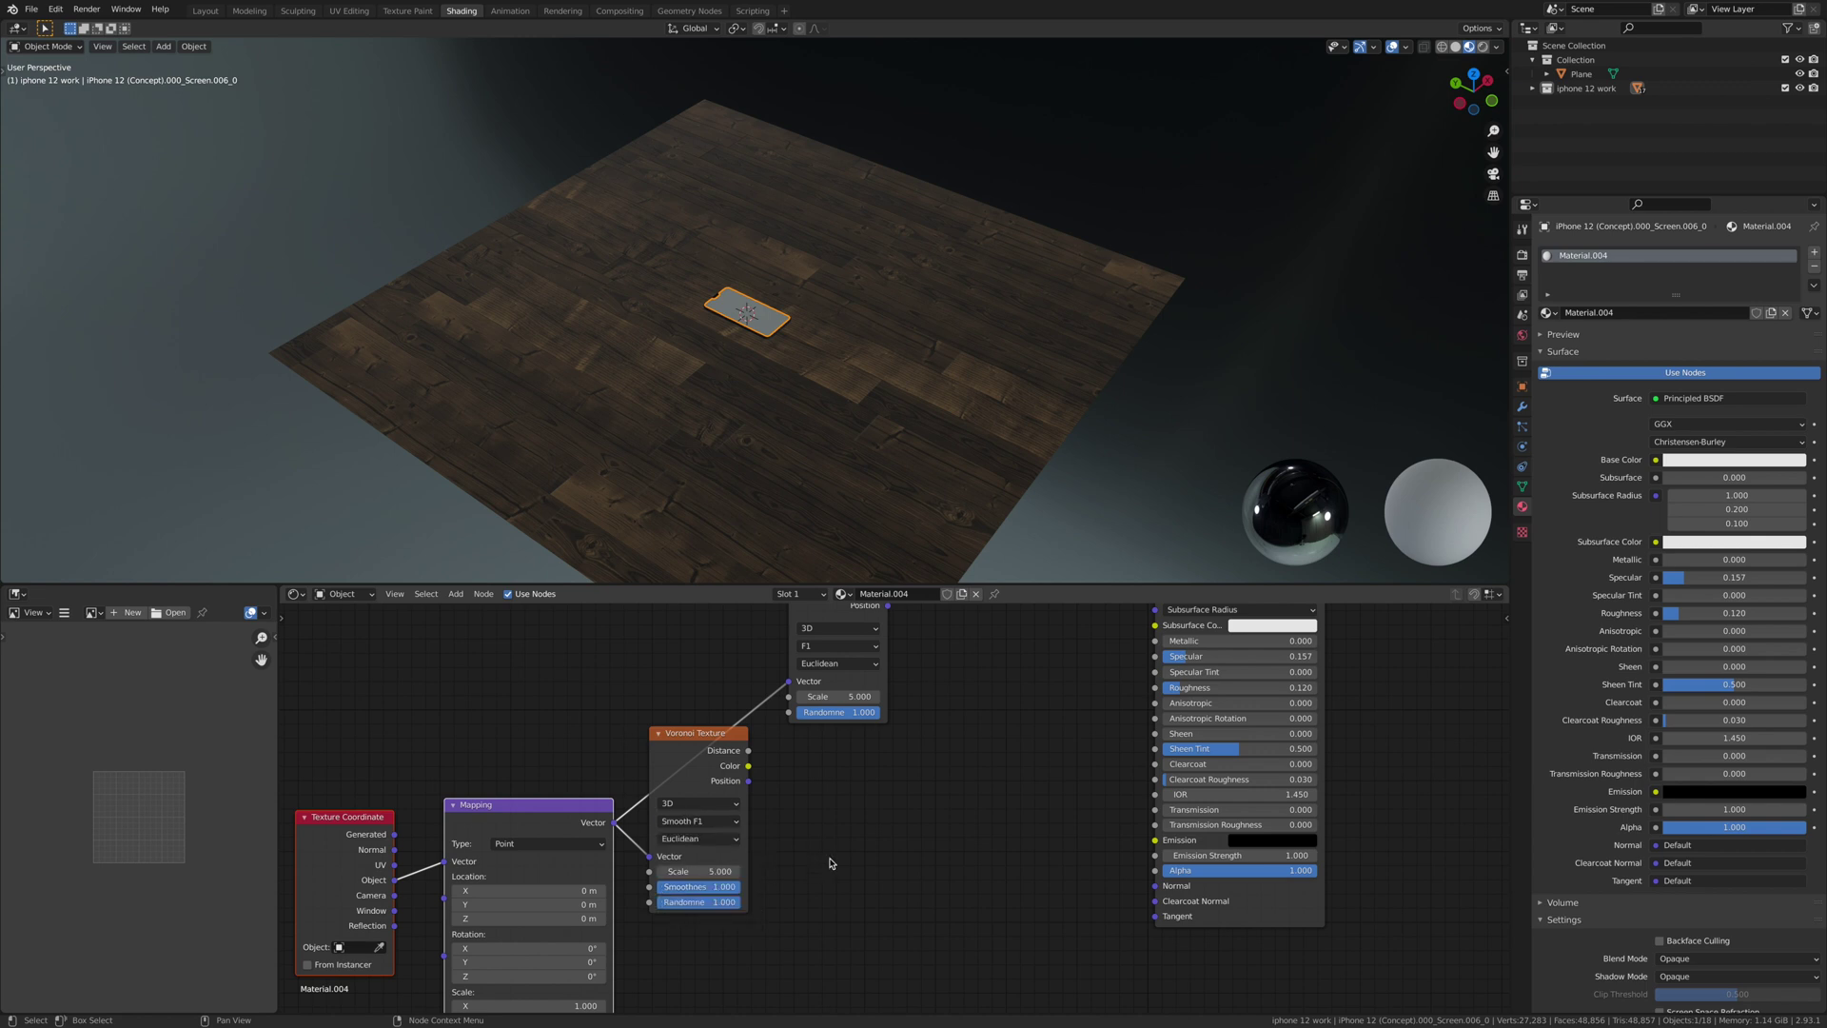
- Add a Math node and feed it the Distance outputs of the upper and lower Voronoi Textures
scroll(836, 862, "down", 1)
key("shift+a")
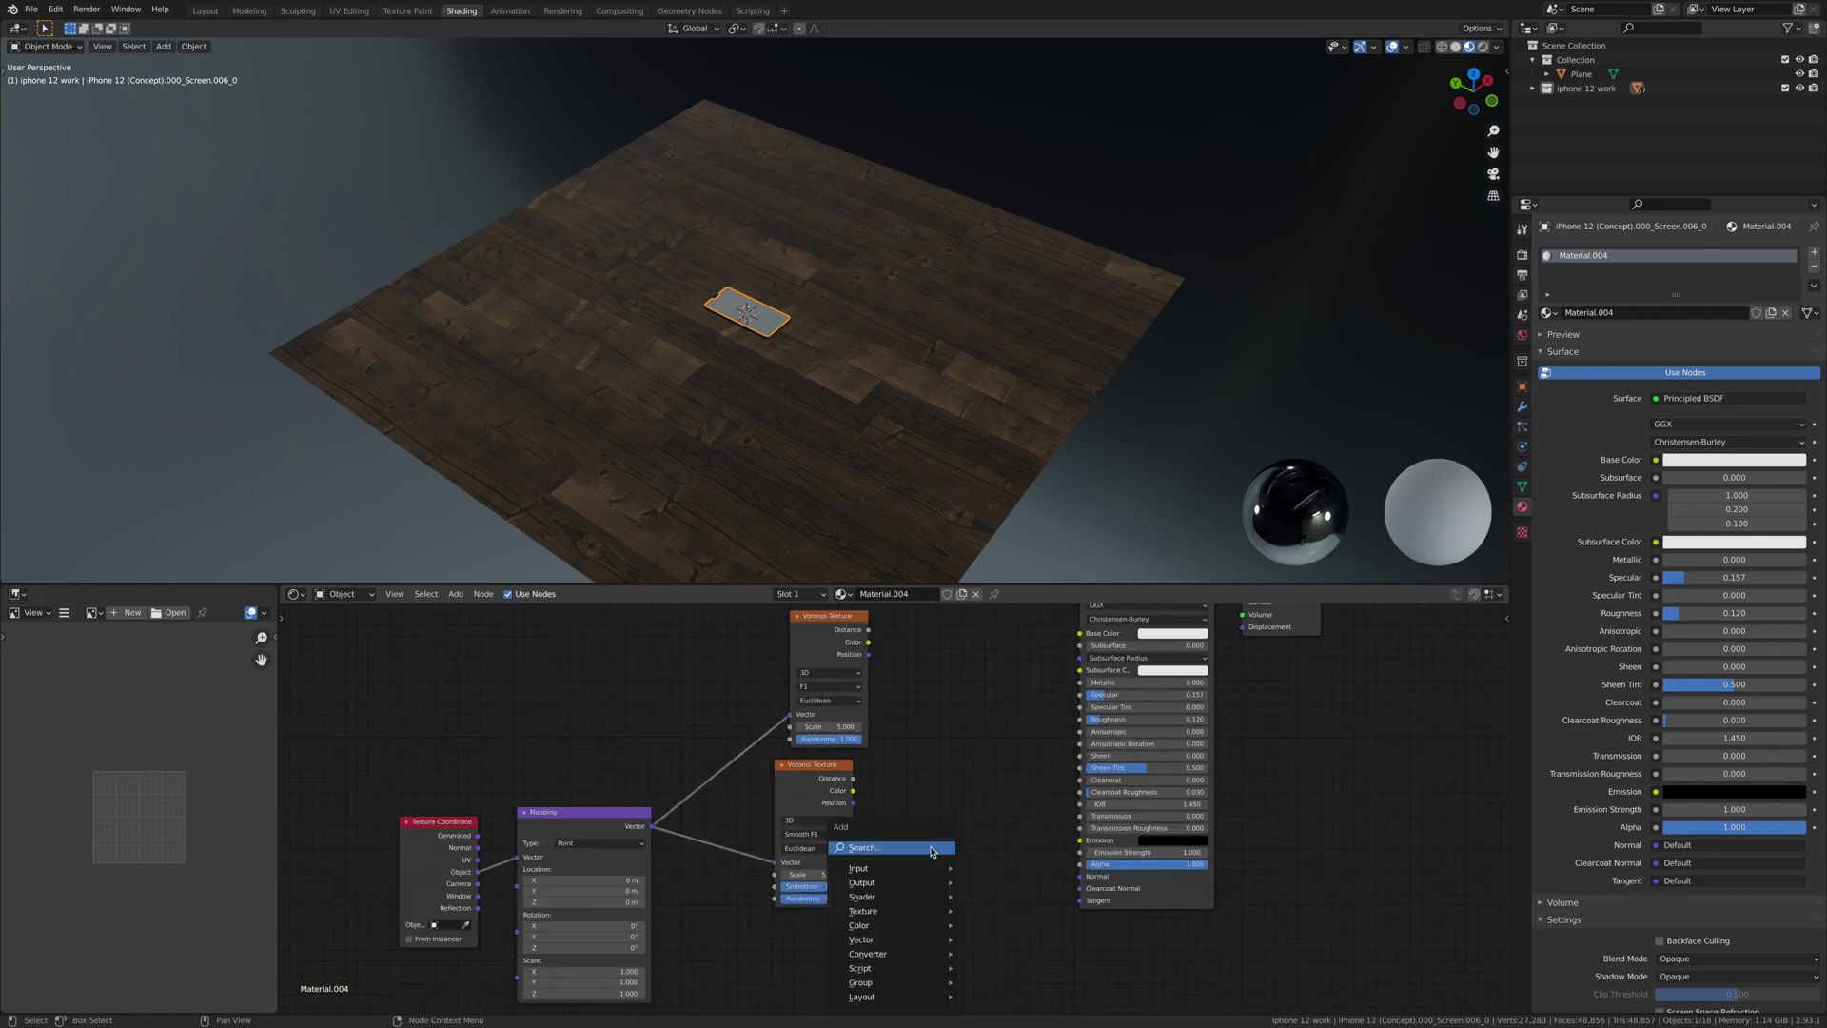
left_click(931, 848)
type("add")
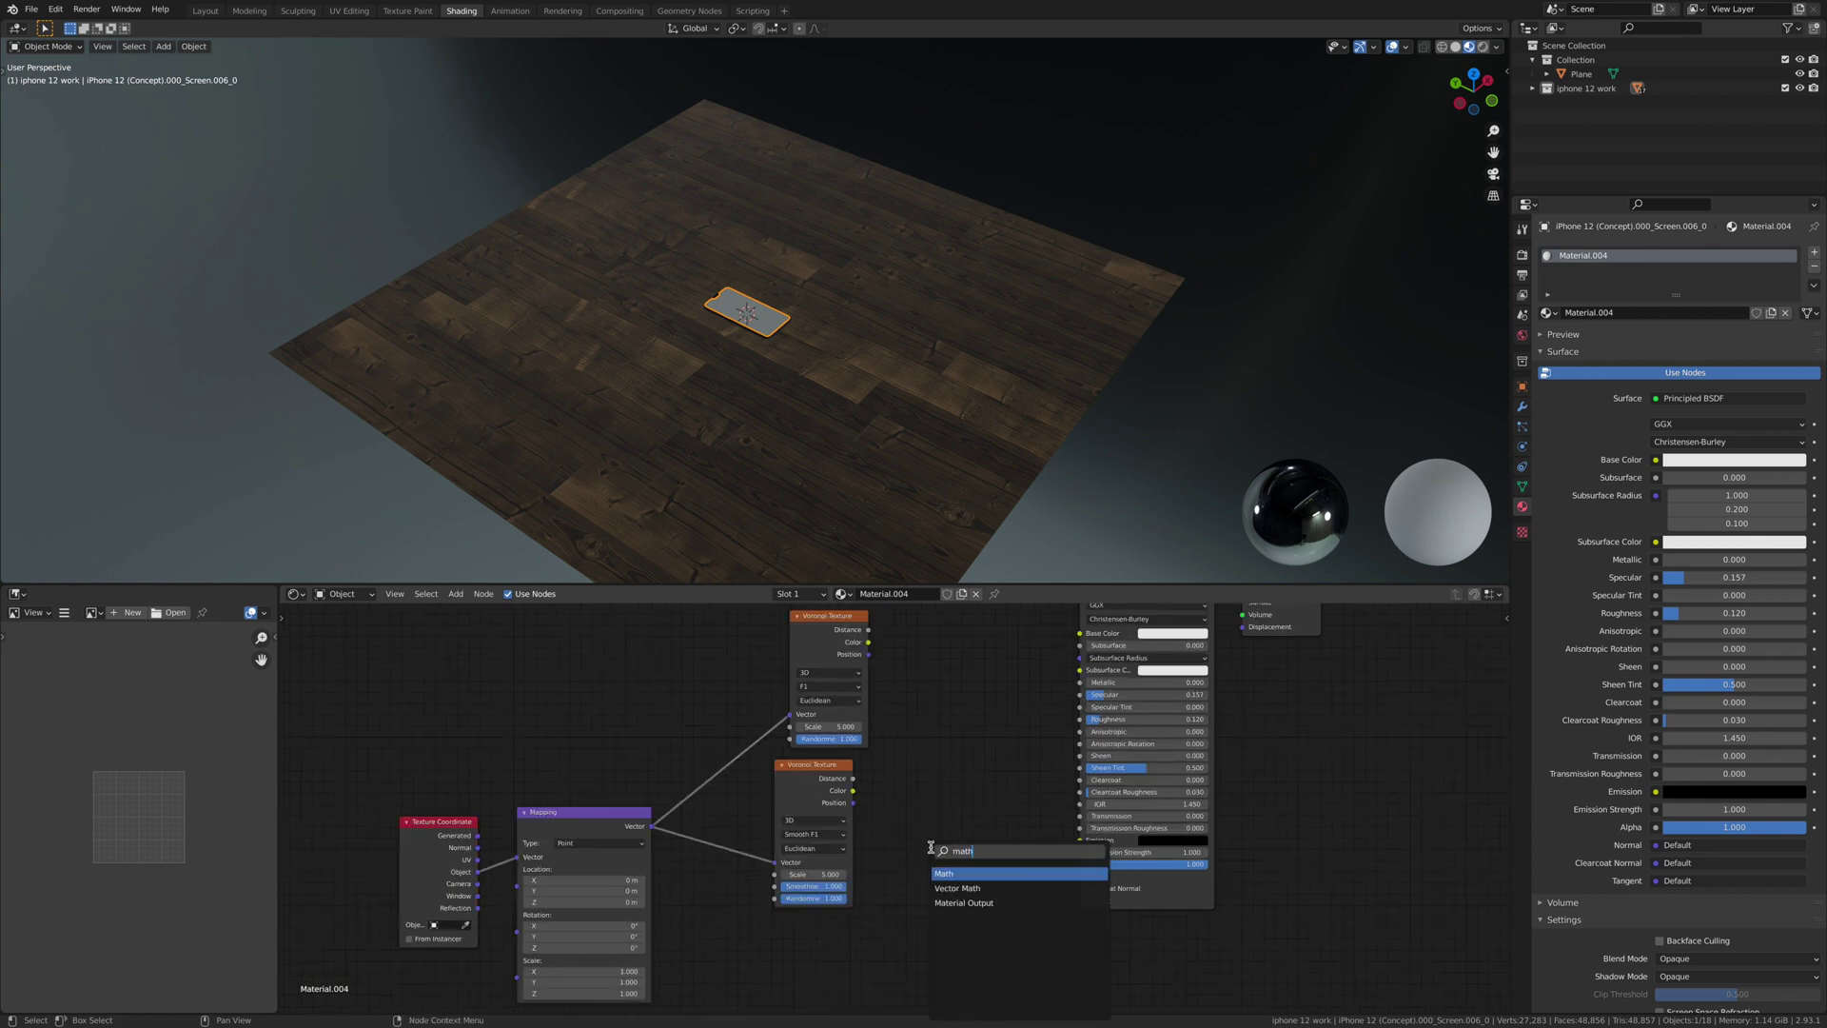
key("Return")
left_click(933, 704)
middle_click_drag(913, 819, 902, 862)
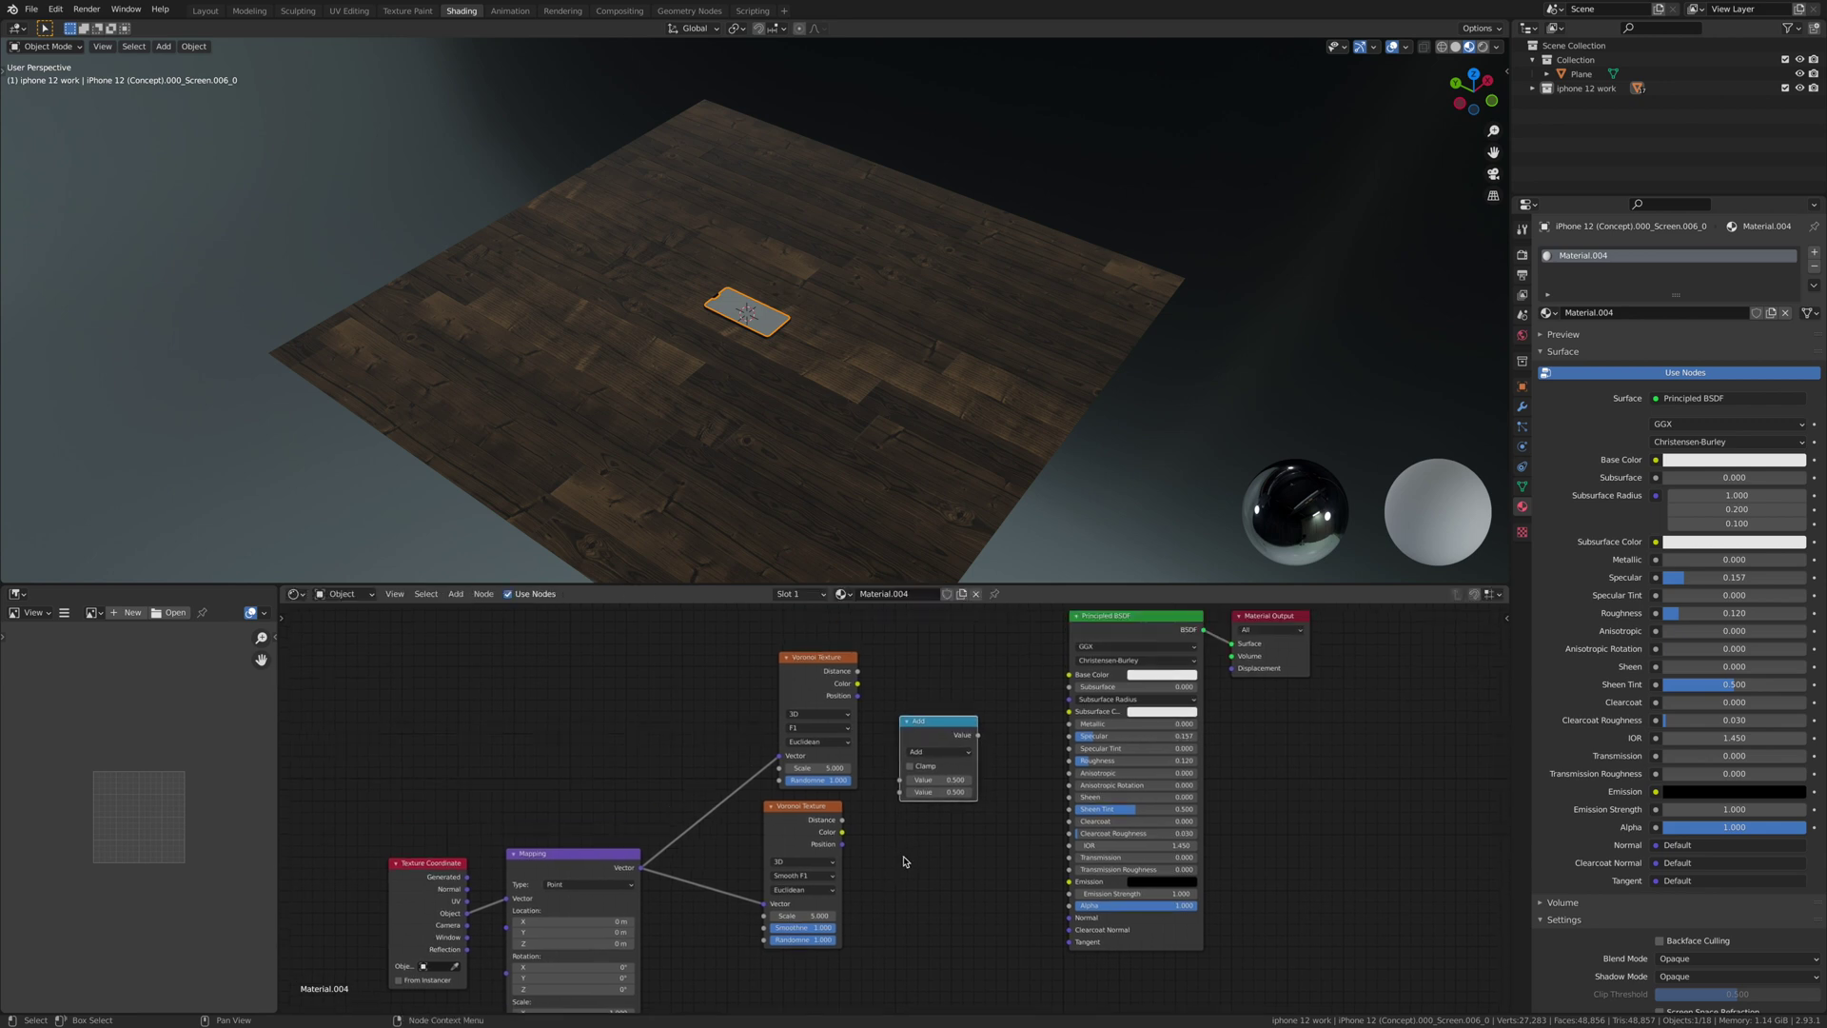
left_click_drag(857, 671, 900, 792)
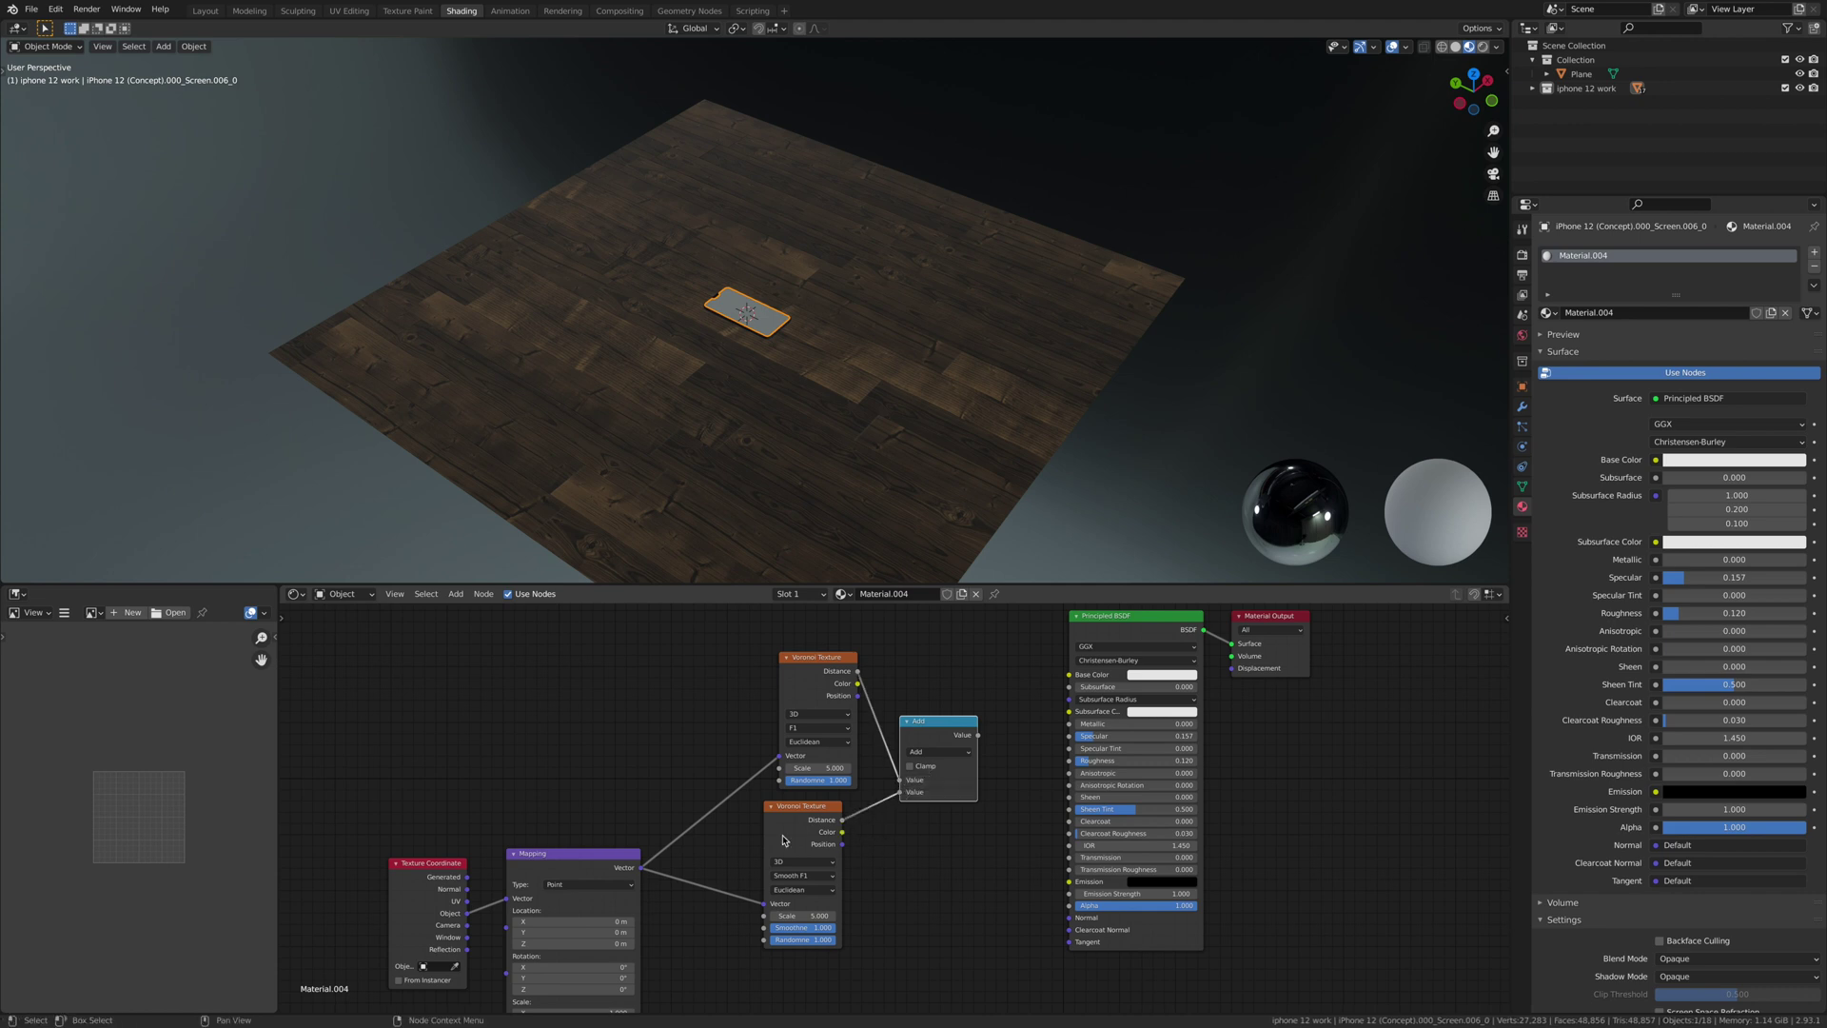
- Set the Math node to Subtract and connect its value to the Principled BSDF's Base Color
left_click(934, 752)
left_click(938, 797)
left_click_drag(980, 738, 1068, 674)
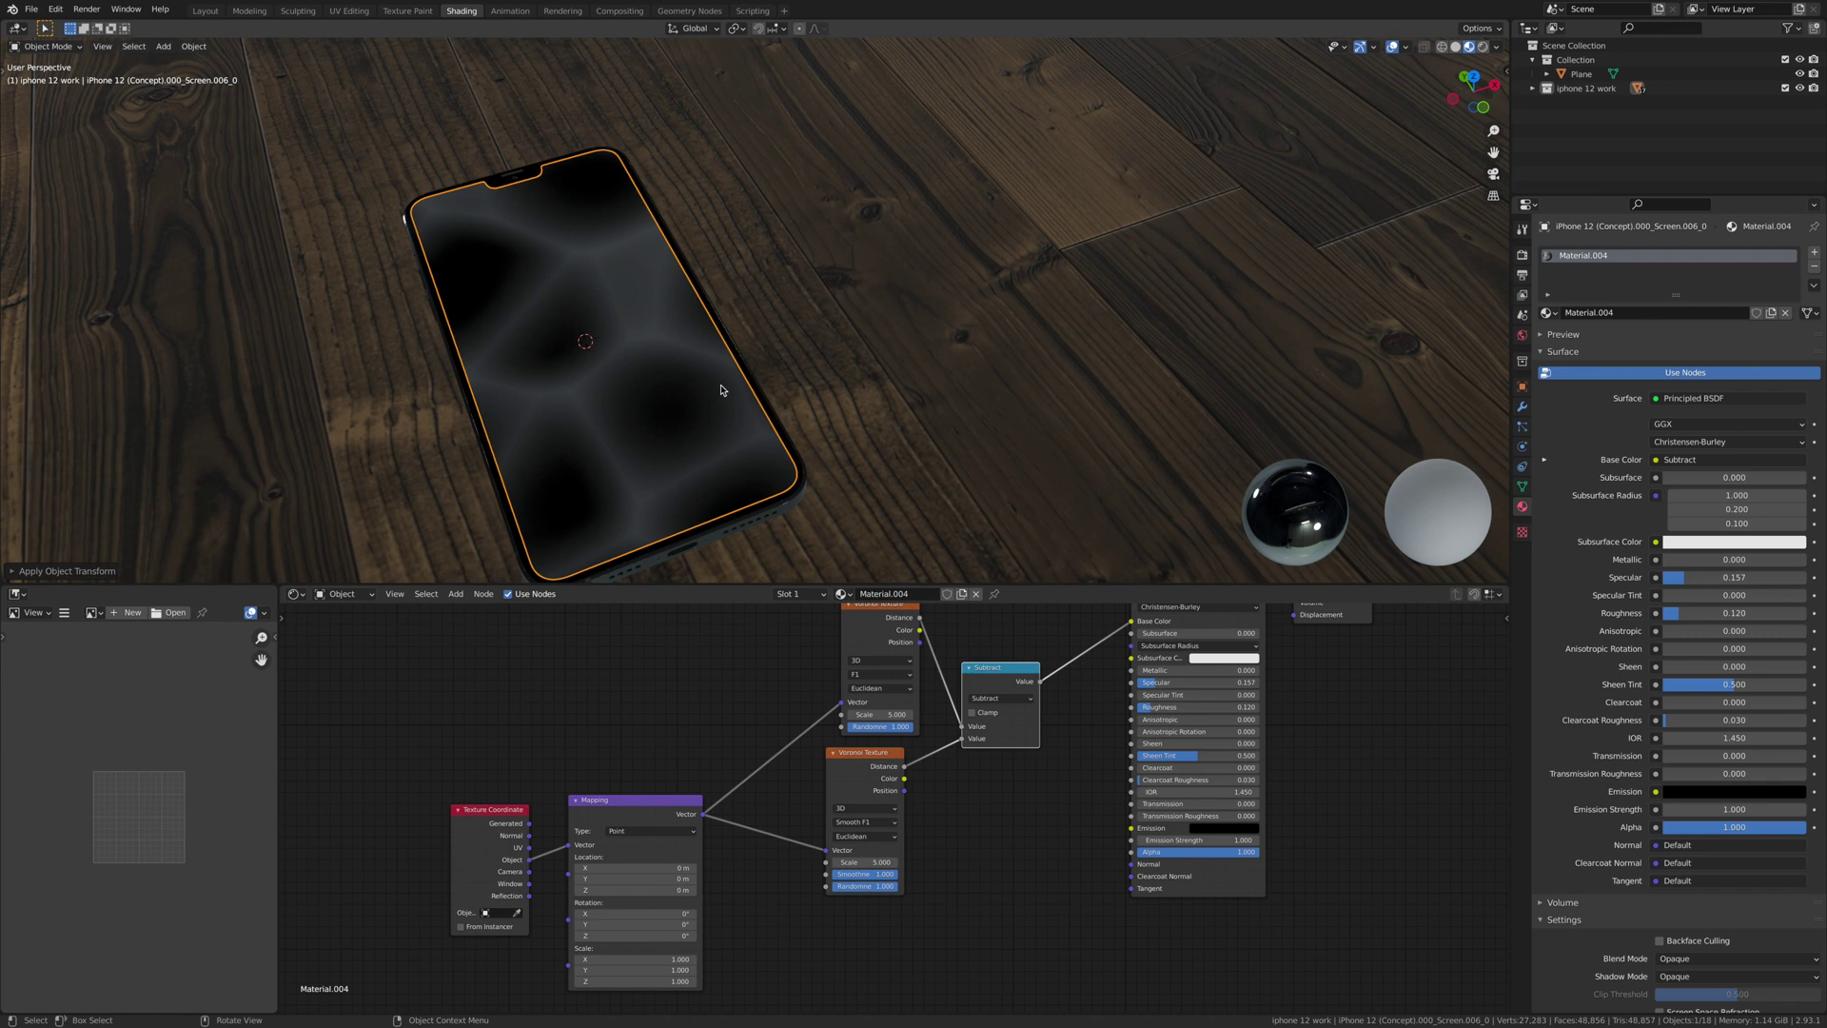
- Move the texture, mapping and Subtract nodes together farther away from the Principled BSDF to make room
scroll(973, 844, "down", 3)
left_click_drag(559, 651, 971, 963)
key("g")
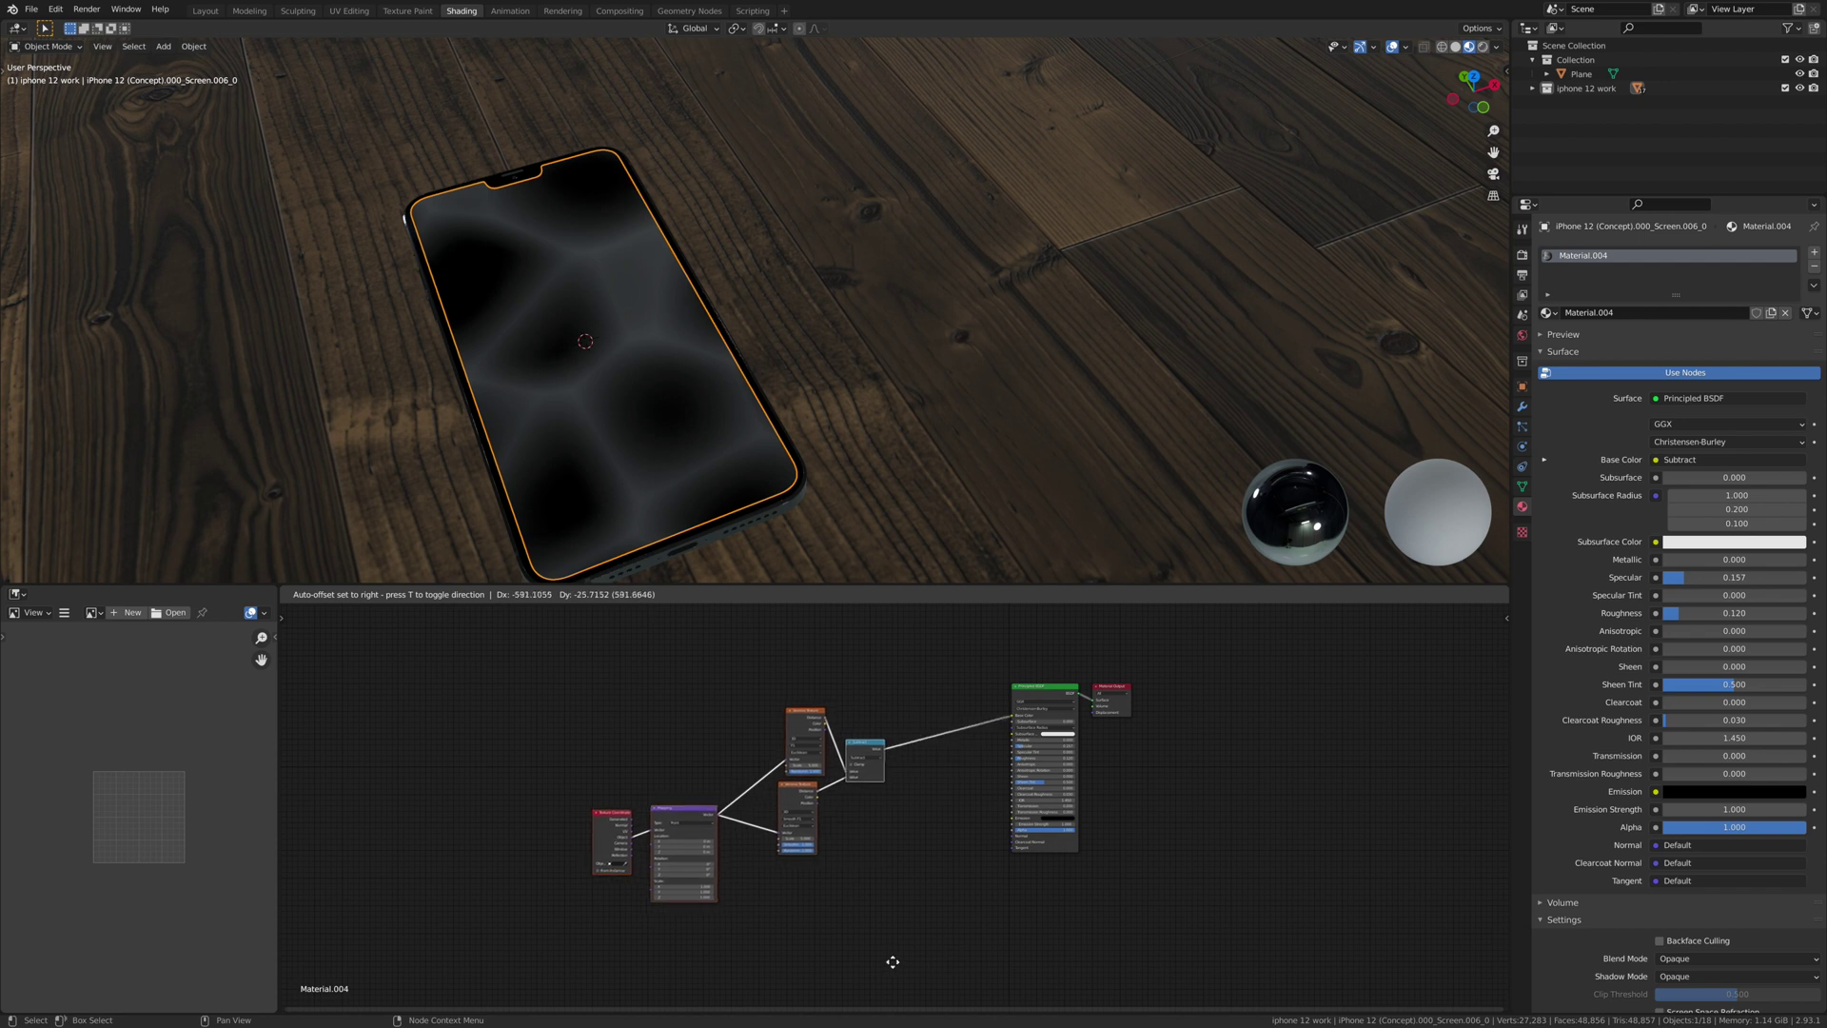
left_click(882, 959)
- Duplicate the Subtract node and insert the copy on the link between it and the Principled BSDF
scroll(869, 875, "up", 6)
left_click(838, 664)
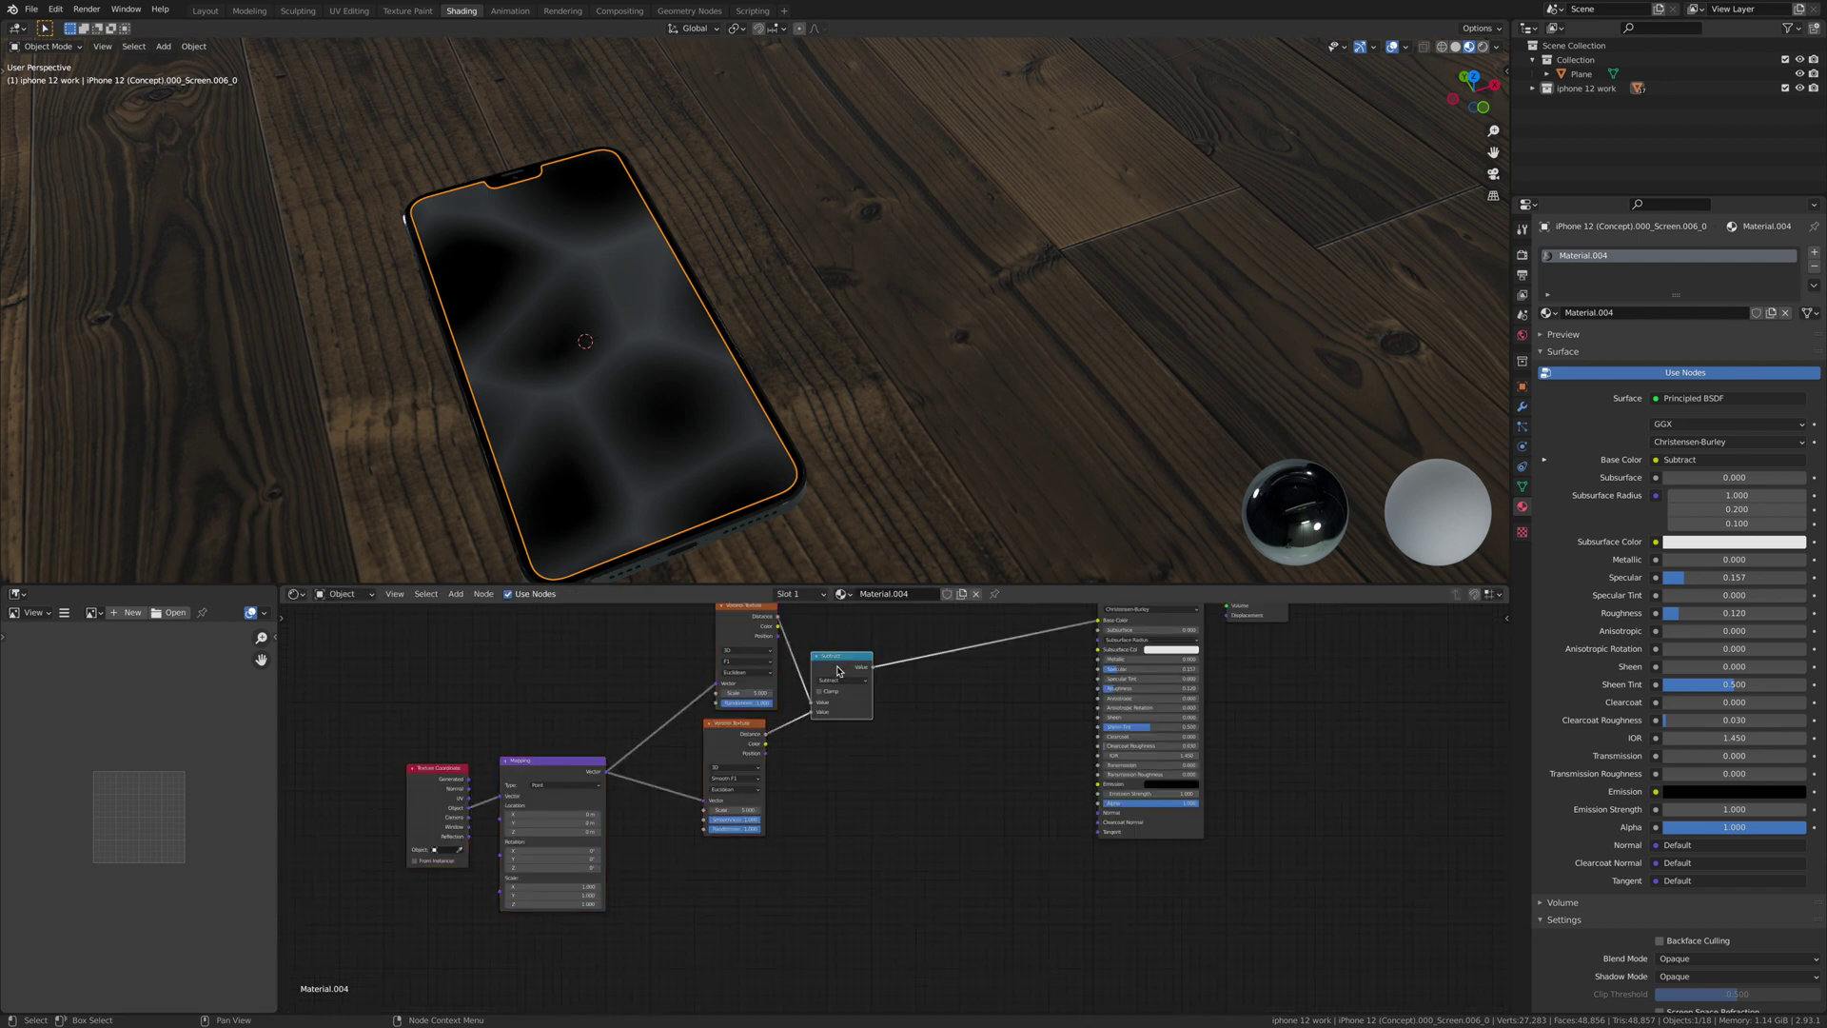
left_click(837, 671)
key("shift+d")
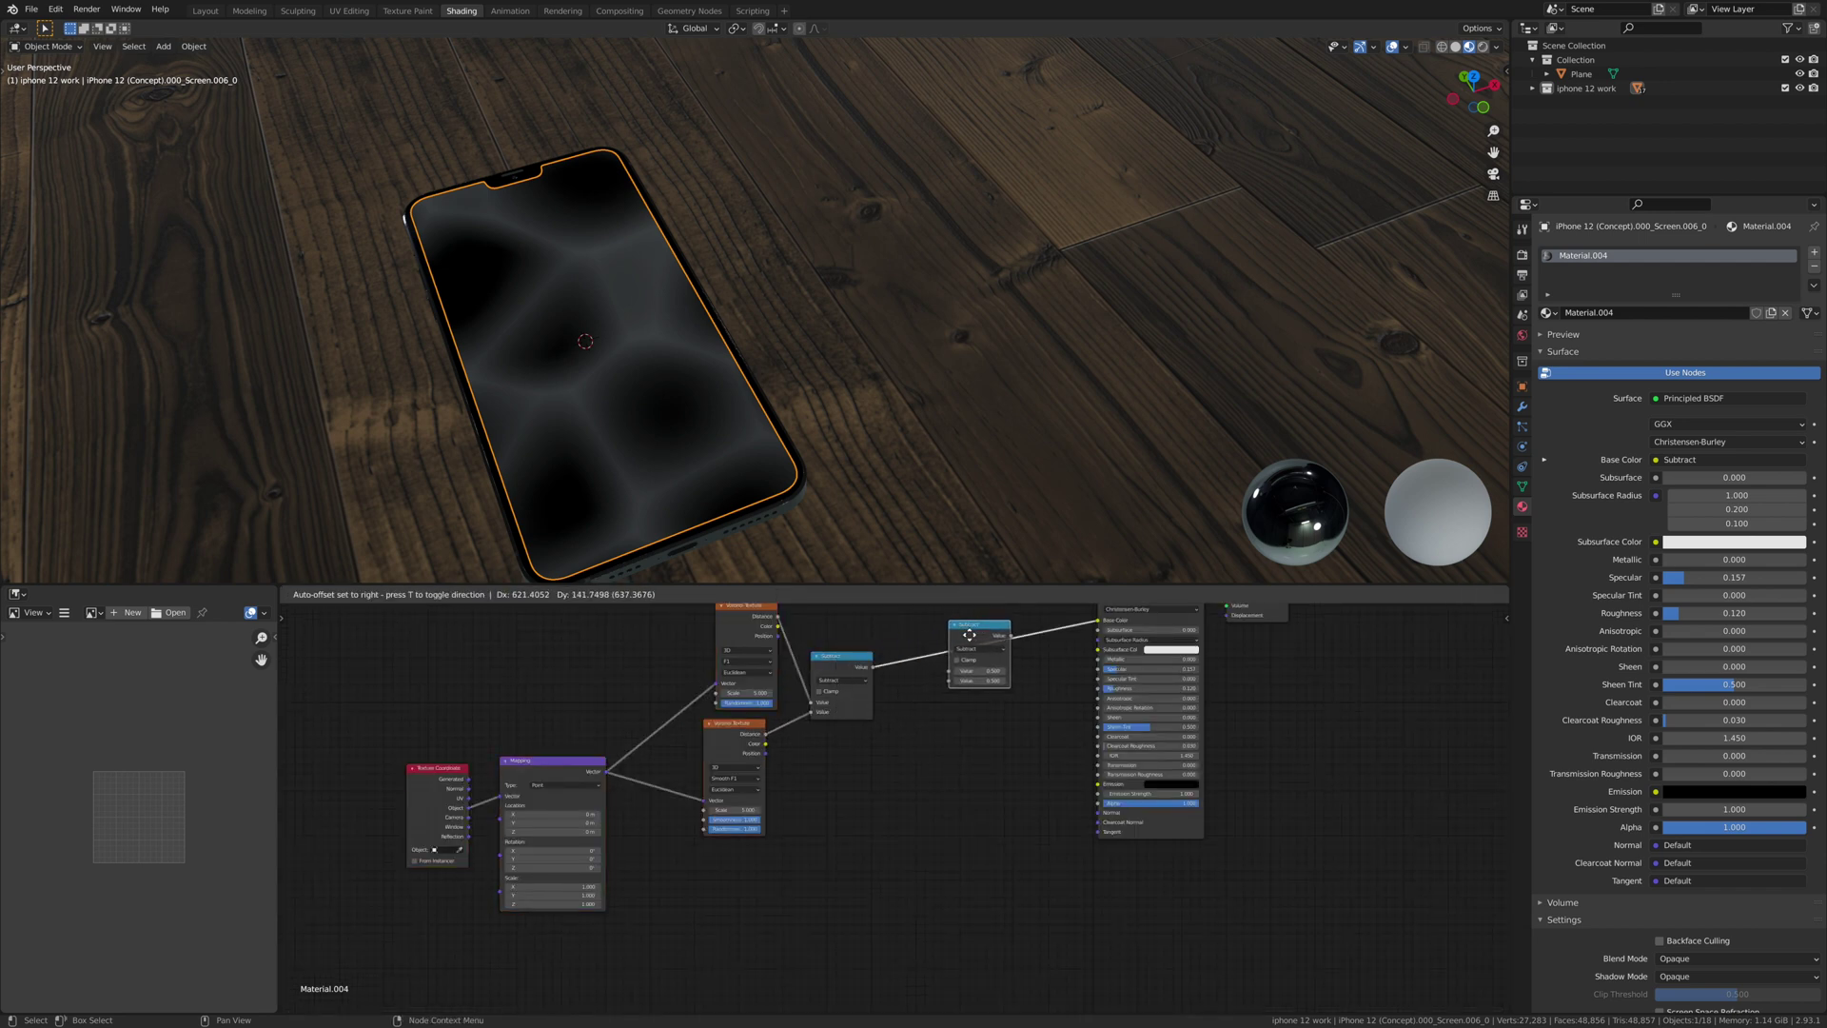
left_click(931, 635)
- Change the duplicated Math node's operation to Less Than
scroll(930, 809, "up", 2)
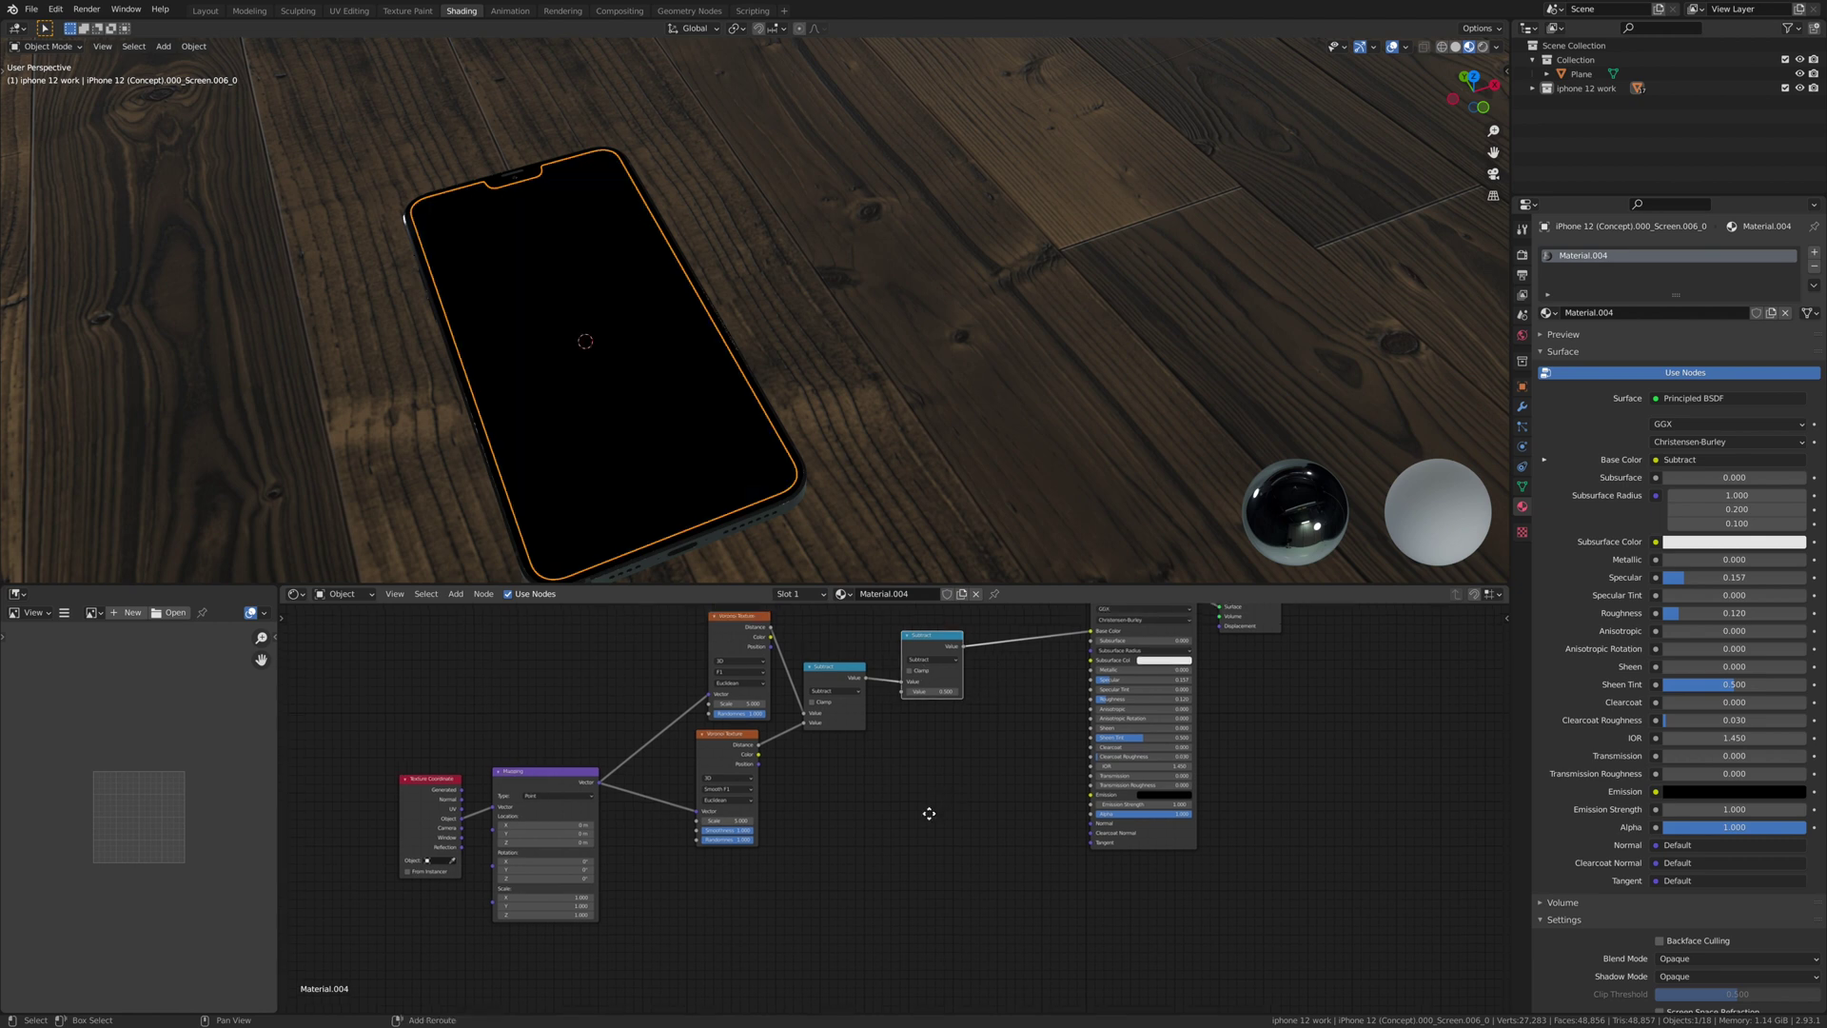
left_click(899, 663)
left_click(899, 664)
left_click(894, 665)
left_click(985, 714)
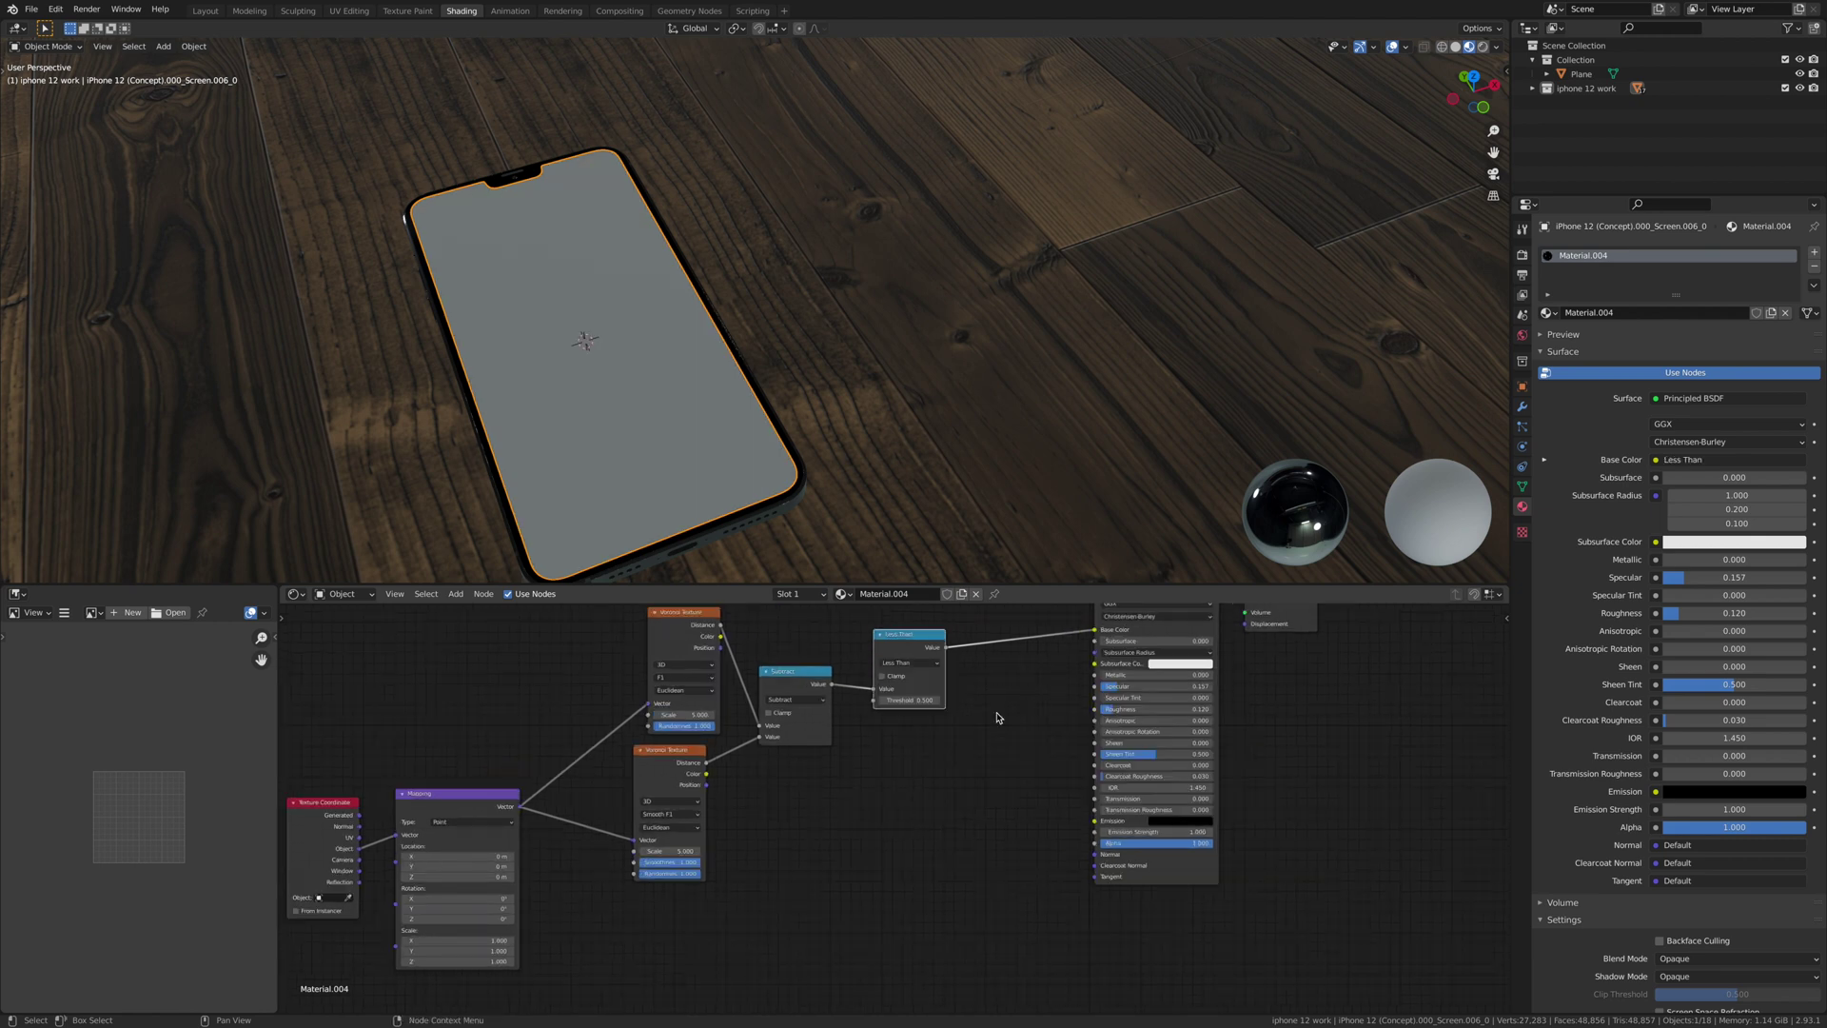
- Save the Blender file
left_click(31, 8)
left_click(51, 103)
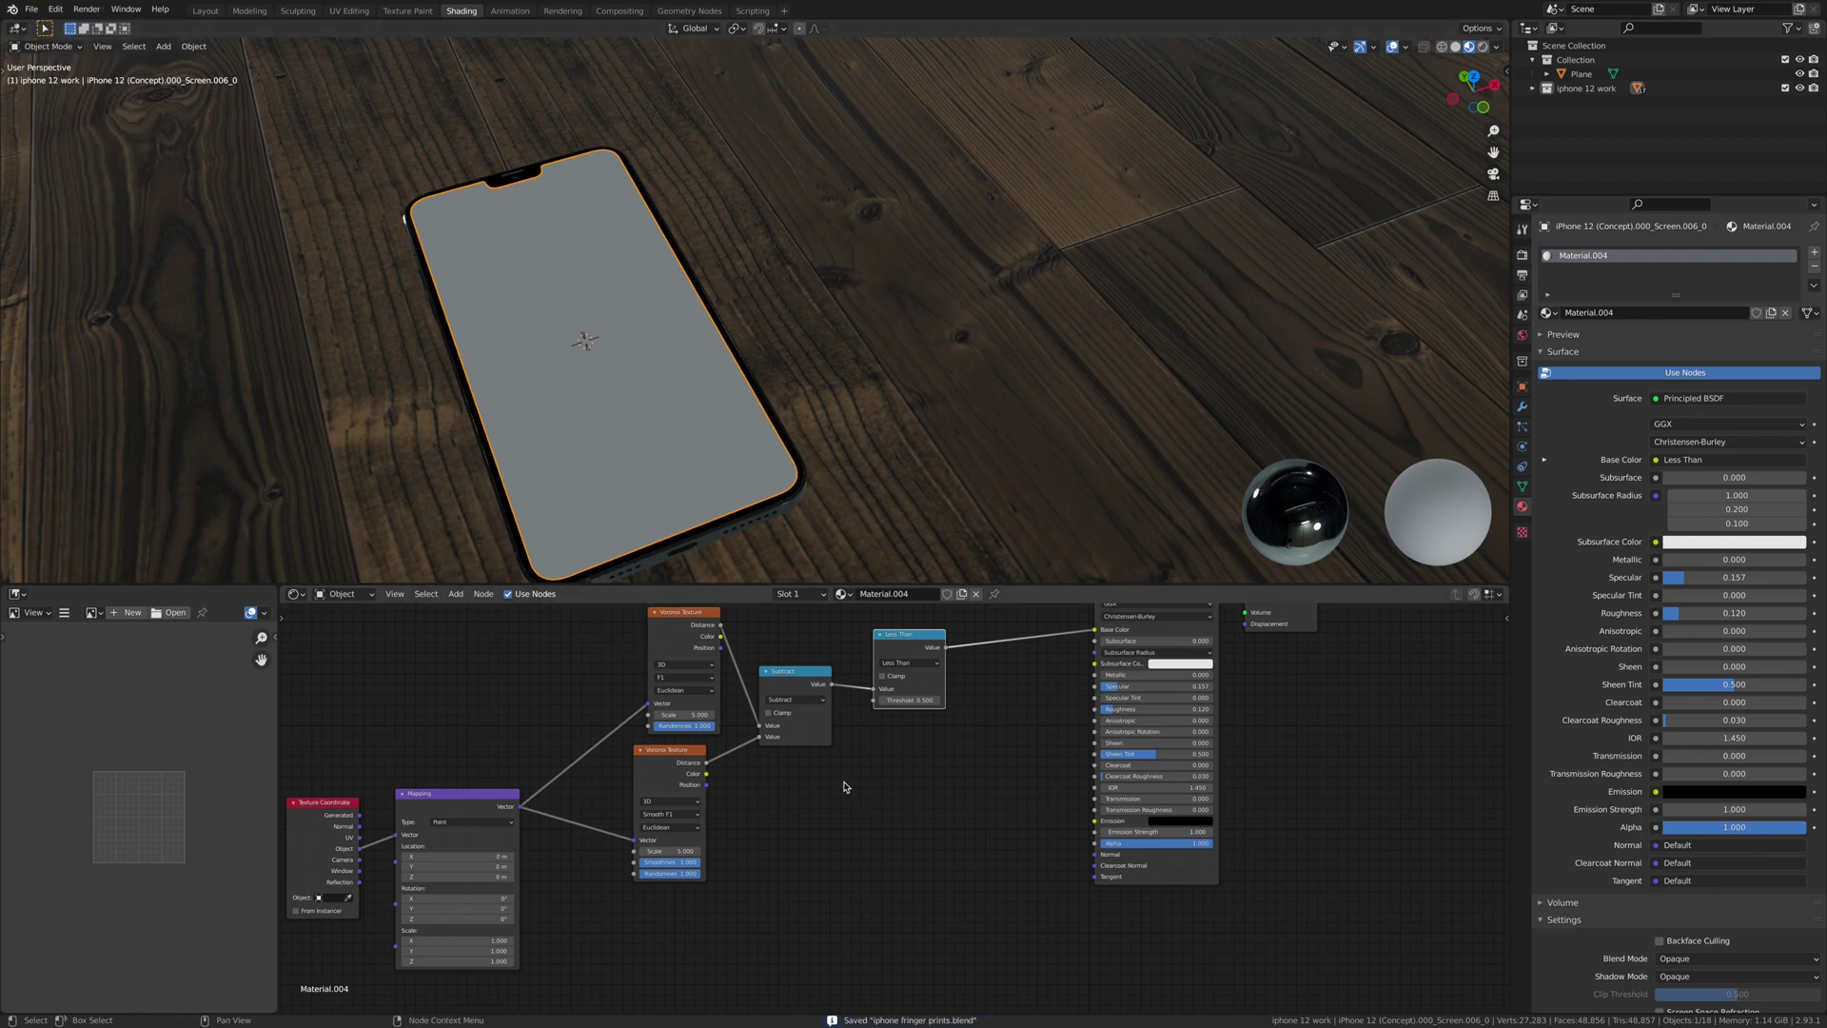
- Lower the Less Than node's threshold to 0.1
middle_click_drag(860, 785, 865, 759)
scroll(886, 762, "up", 5)
middle_click_drag(595, 357, 635, 284)
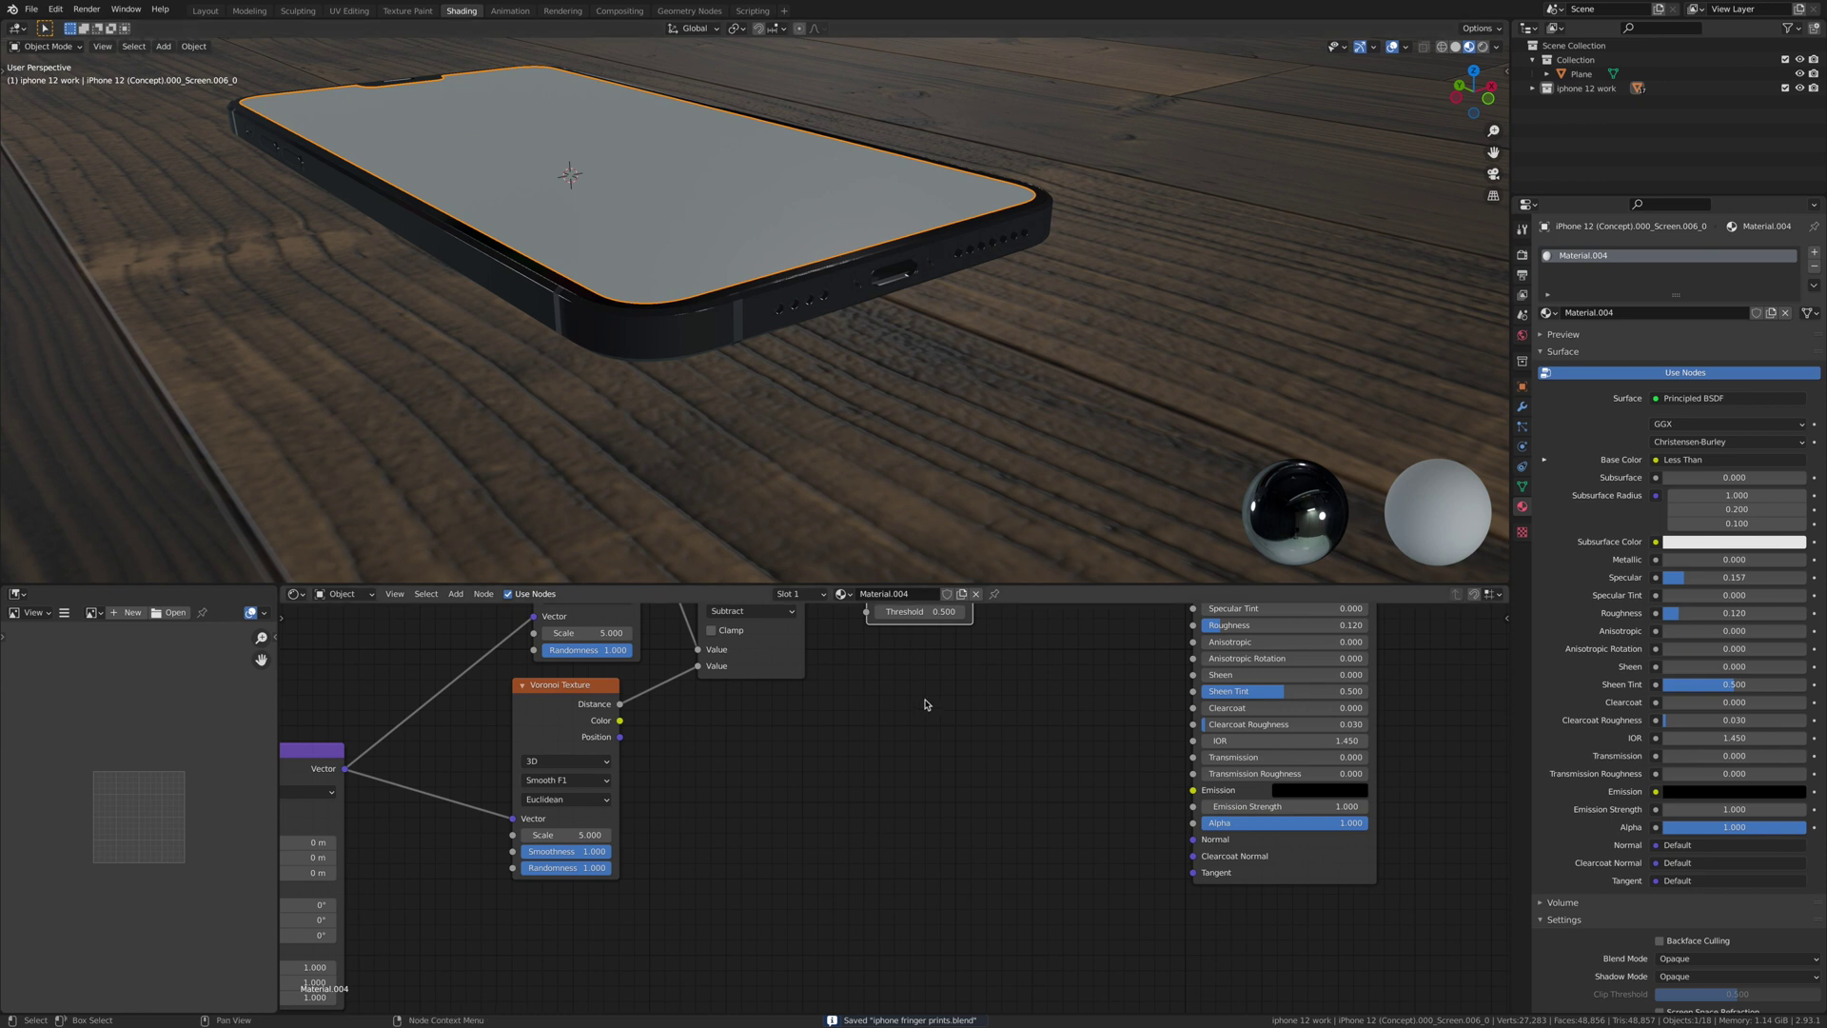
middle_click_drag(926, 686, 836, 847)
scroll(836, 837, "up", 6)
left_click_drag(828, 759, 893, 766)
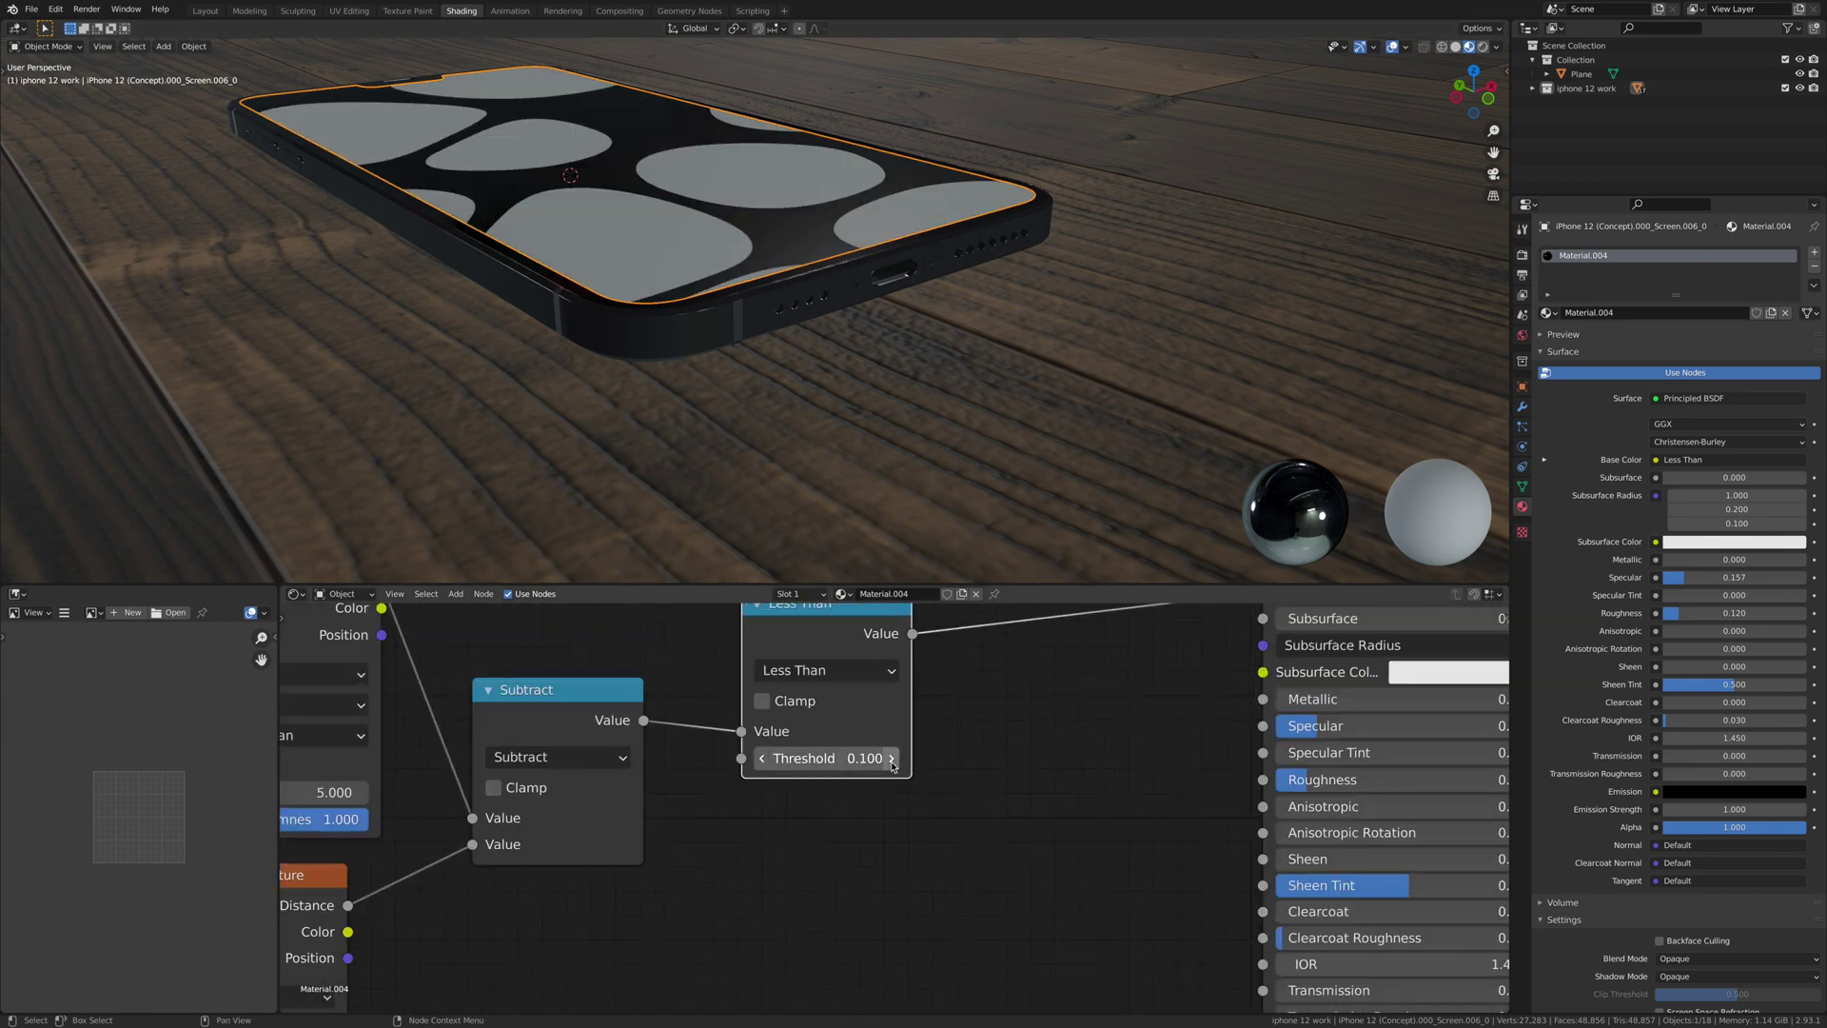
- Try a threshold of 0.2 on the Less Than node
scroll(861, 354, "down", 2)
middle_click_drag(862, 354, 816, 400)
scroll(816, 399, "down", 1)
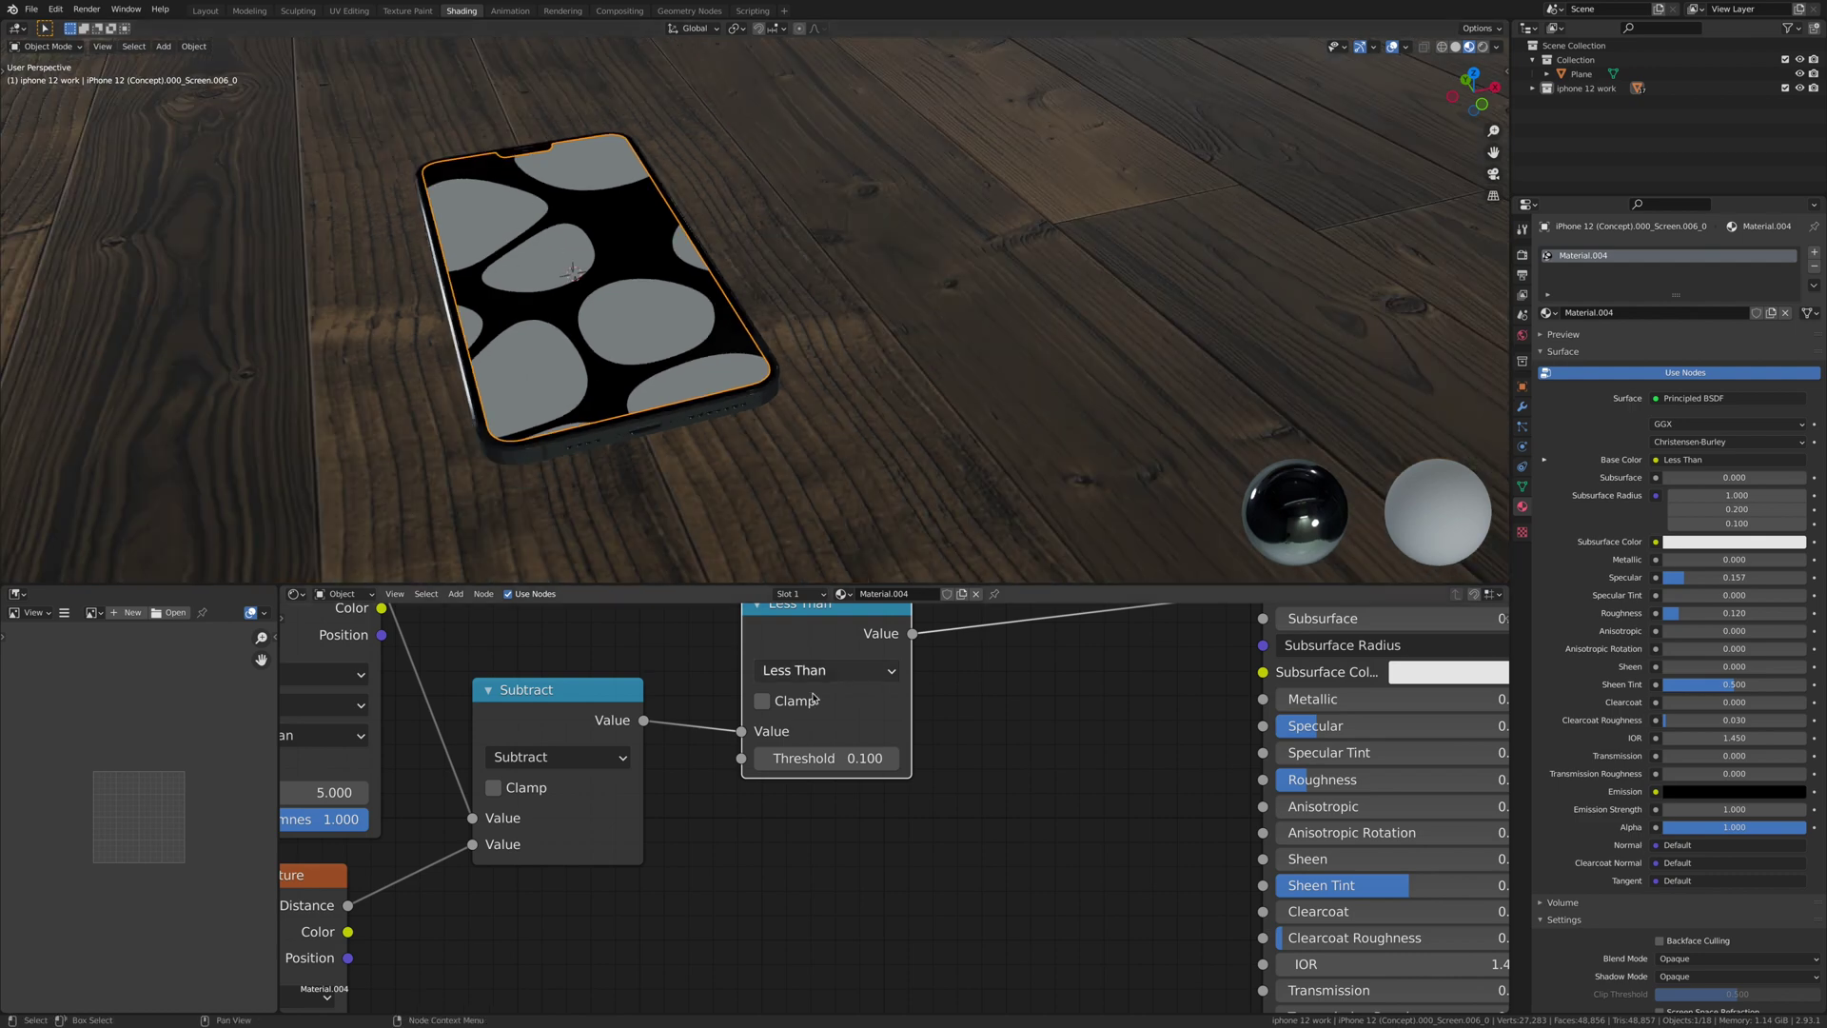
left_click(843, 761)
type("0")
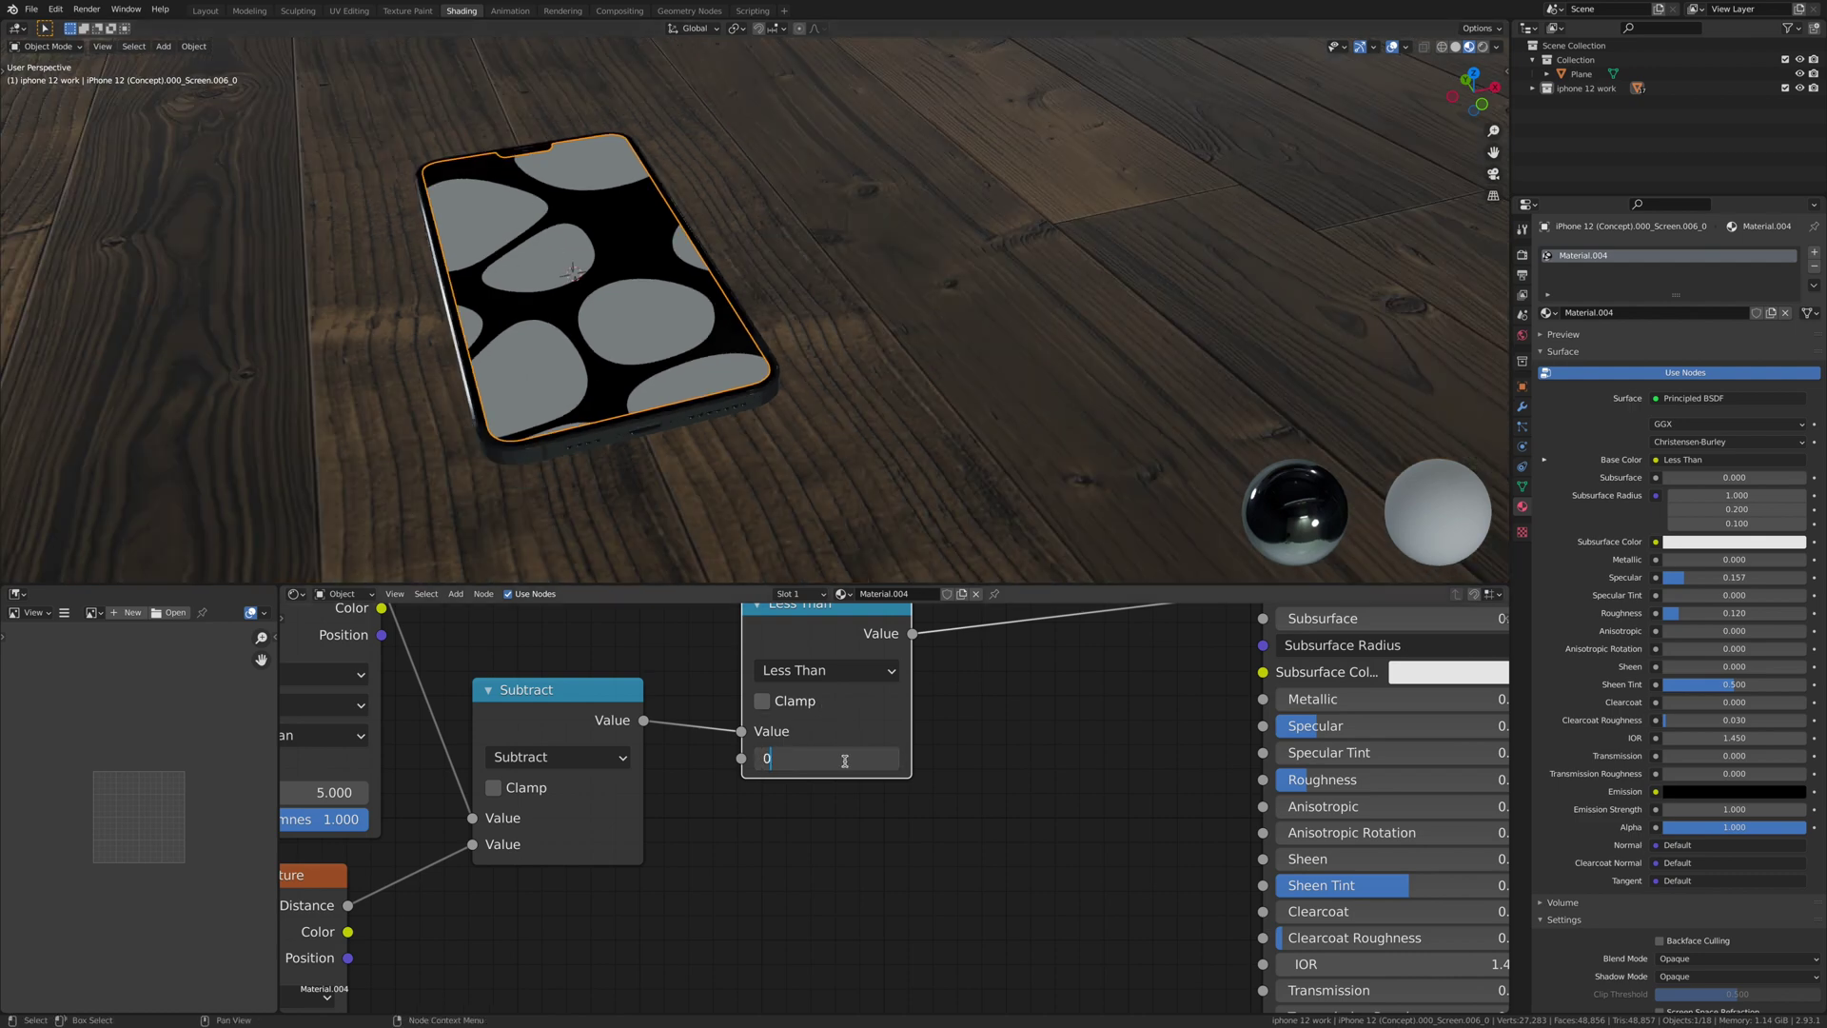
type(".2")
key("Return")
- Set the Less Than node's threshold to 0.05
left_click(845, 762)
type("0.05")
key("Return")
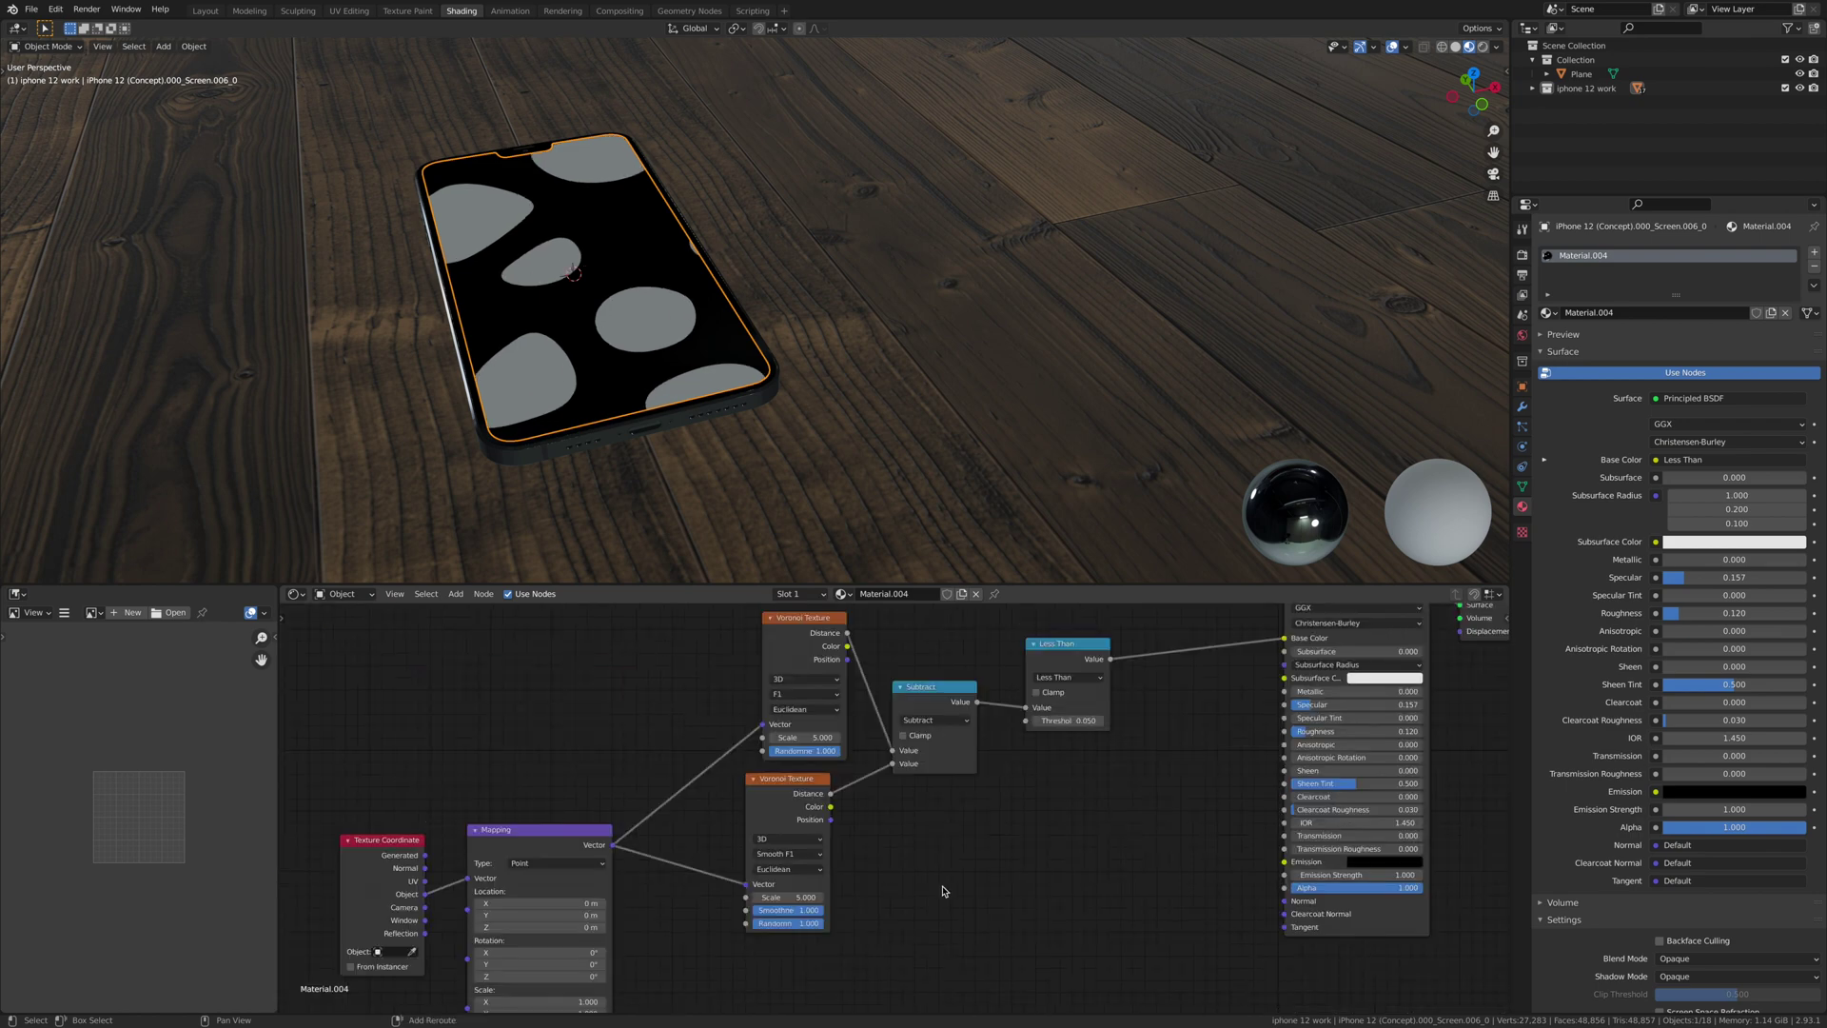
- Move the Texture Coordinate node away from the Mapping node and insert a Musgrave Texture node on the link between them
scroll(930, 938, "up", 4)
middle_click_drag(716, 995, 920, 917)
scroll(931, 917, "down", 1)
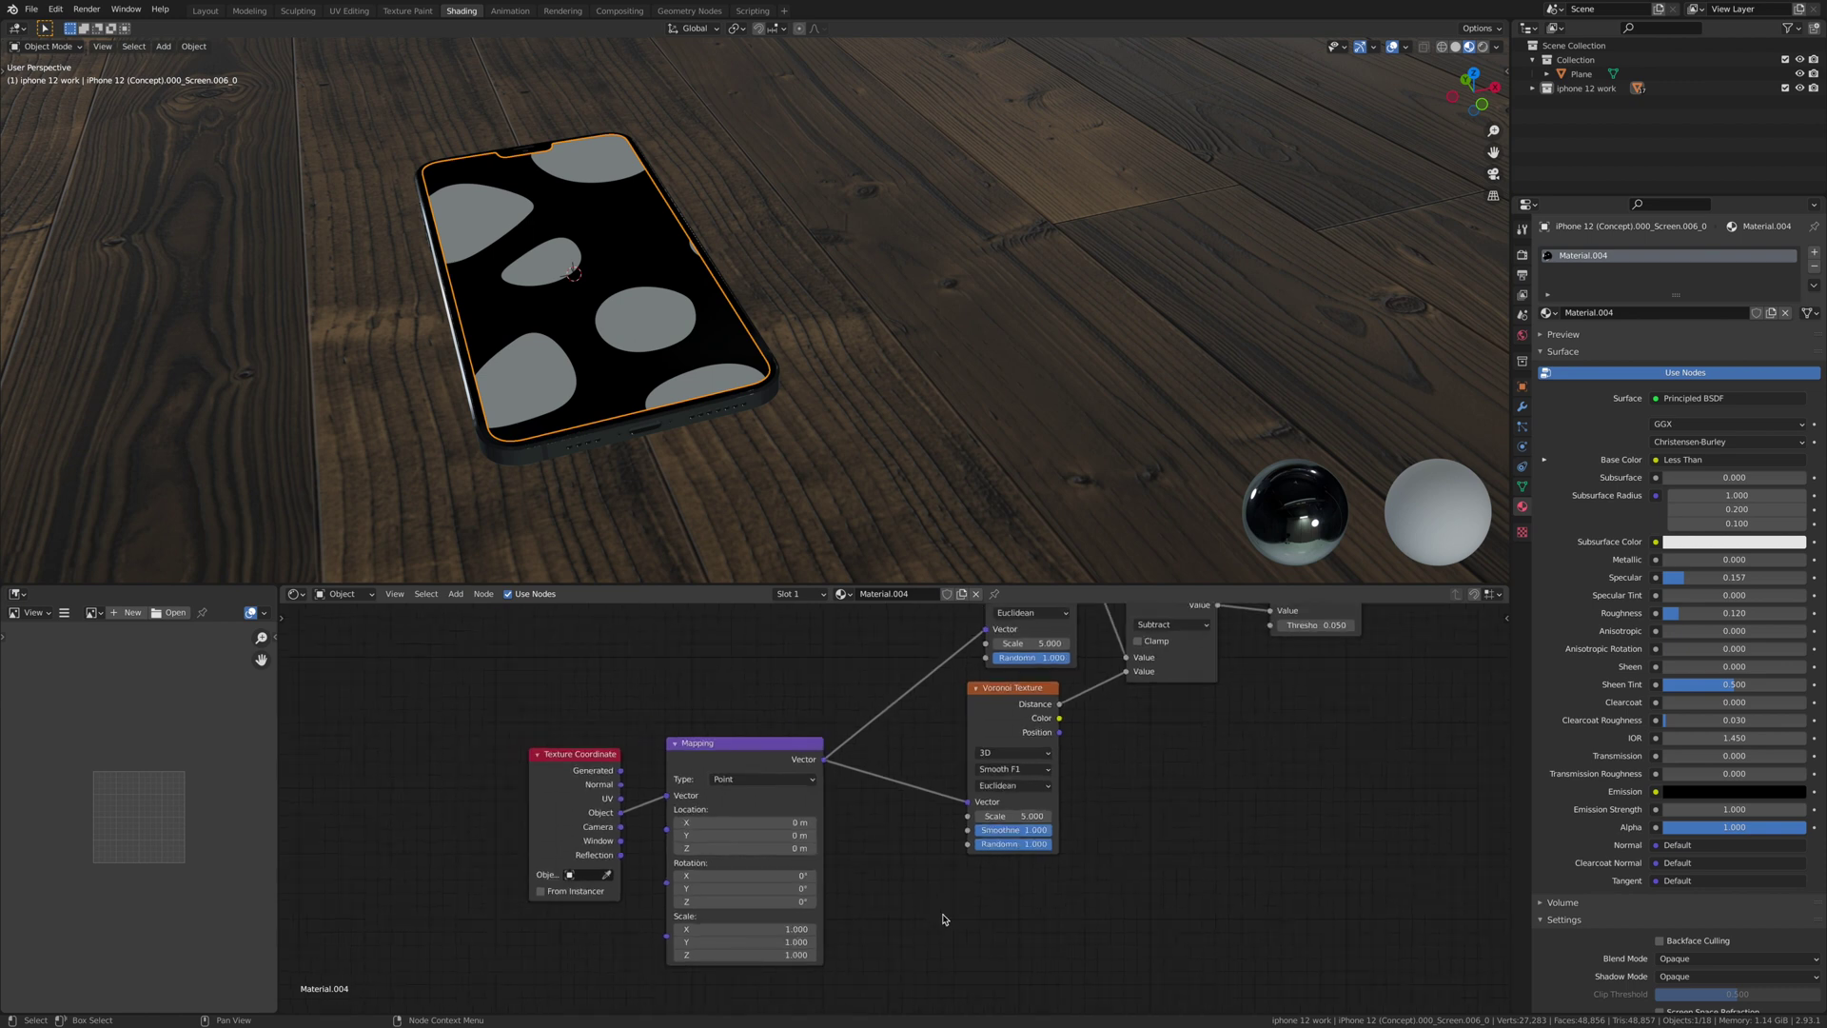
left_click_drag(570, 759, 345, 725)
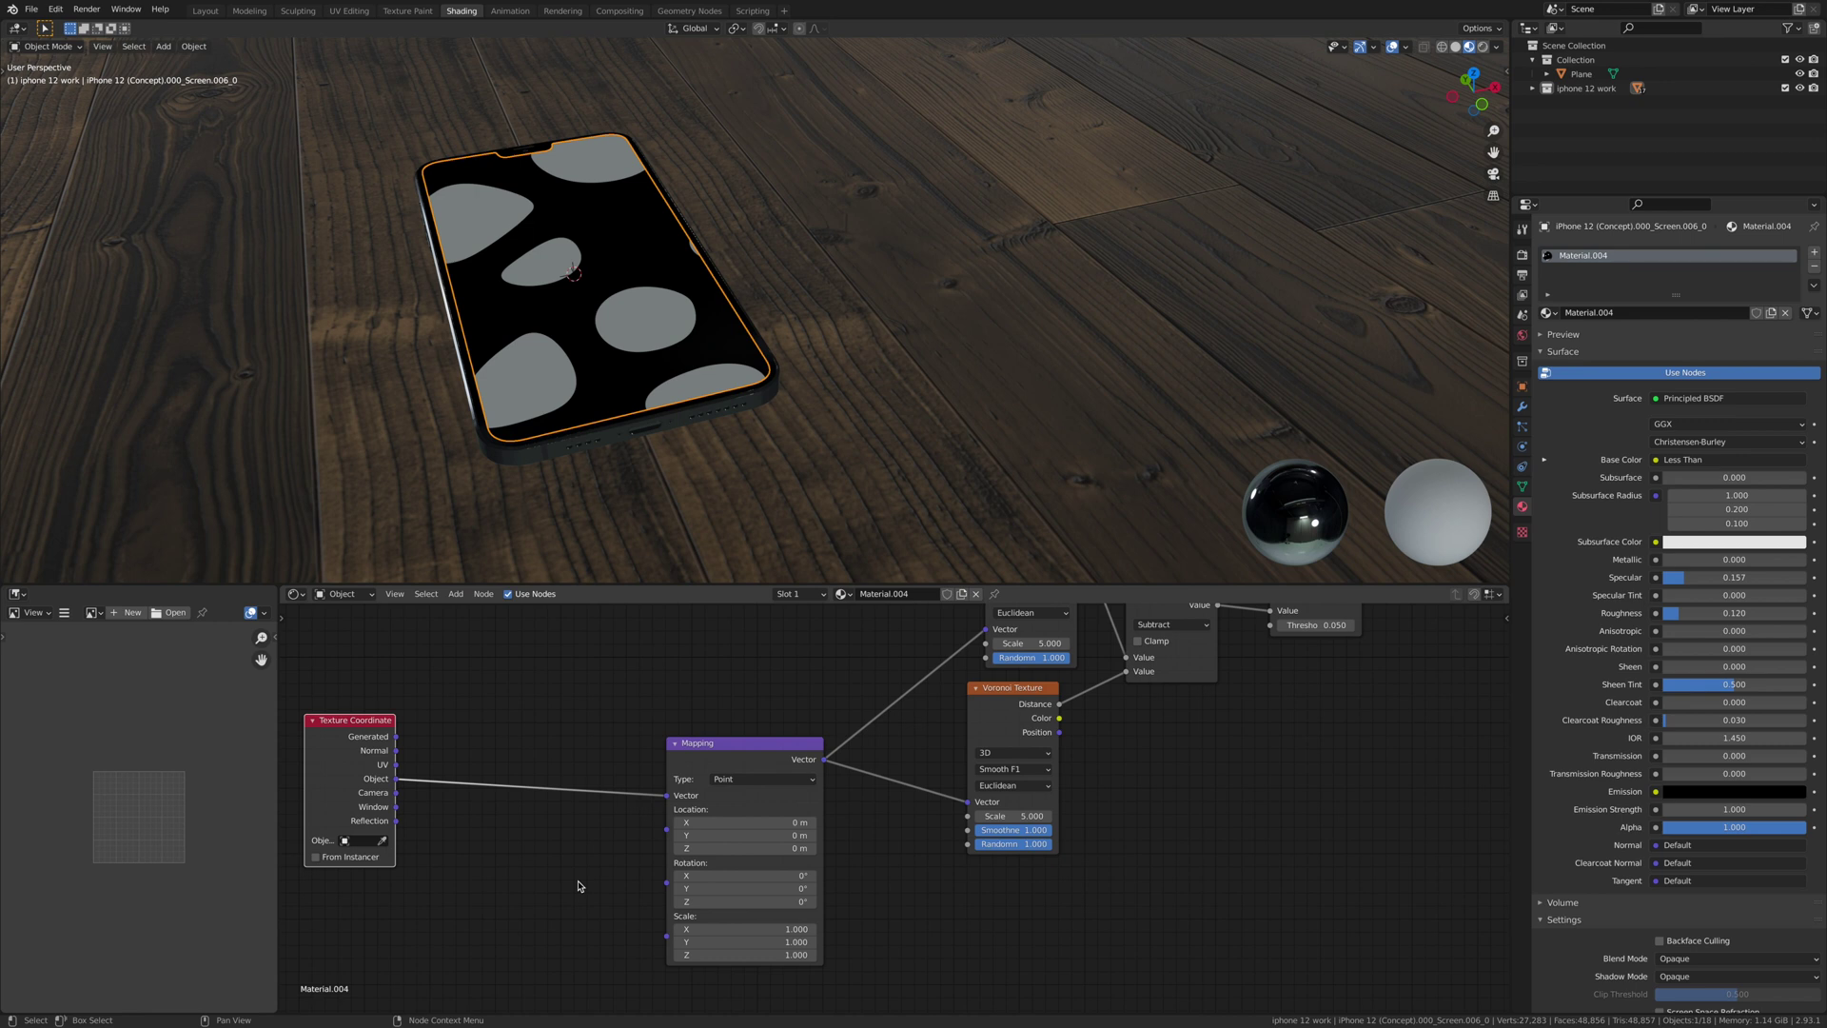
middle_click_drag(577, 886, 855, 896)
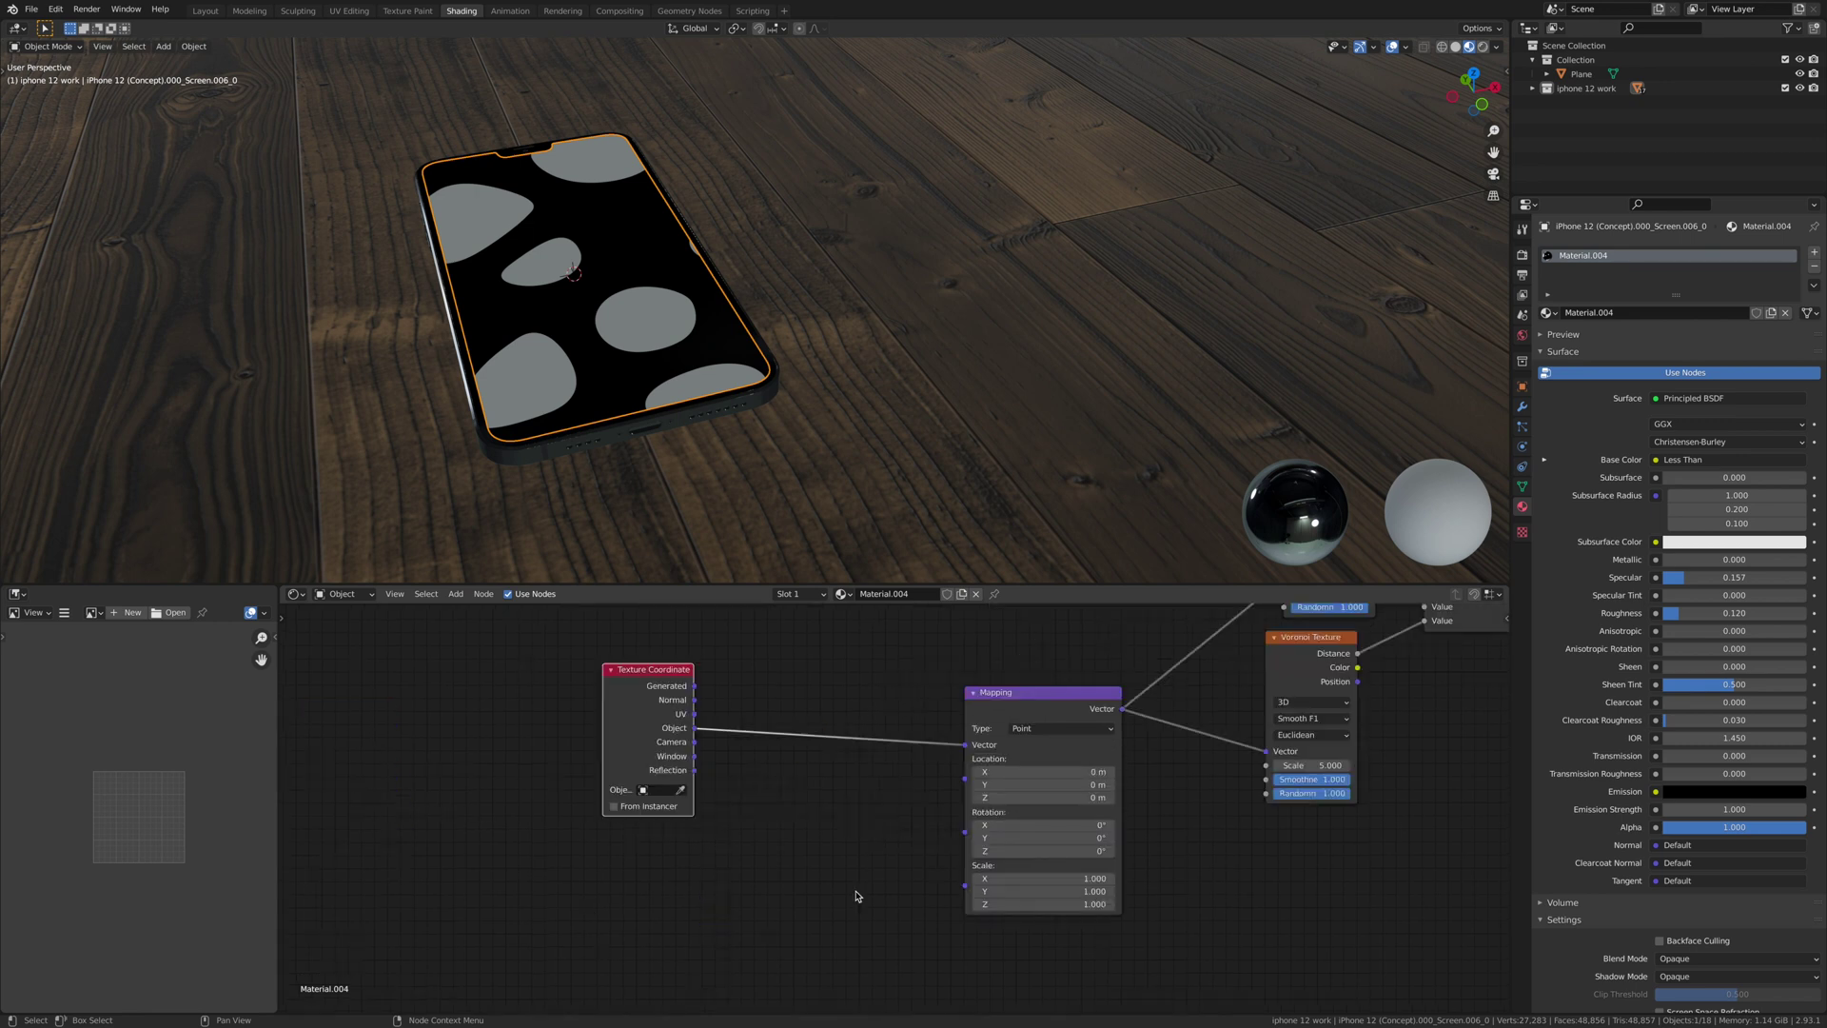
key("shift+a")
mouse_move(856, 890)
left_click(933, 738)
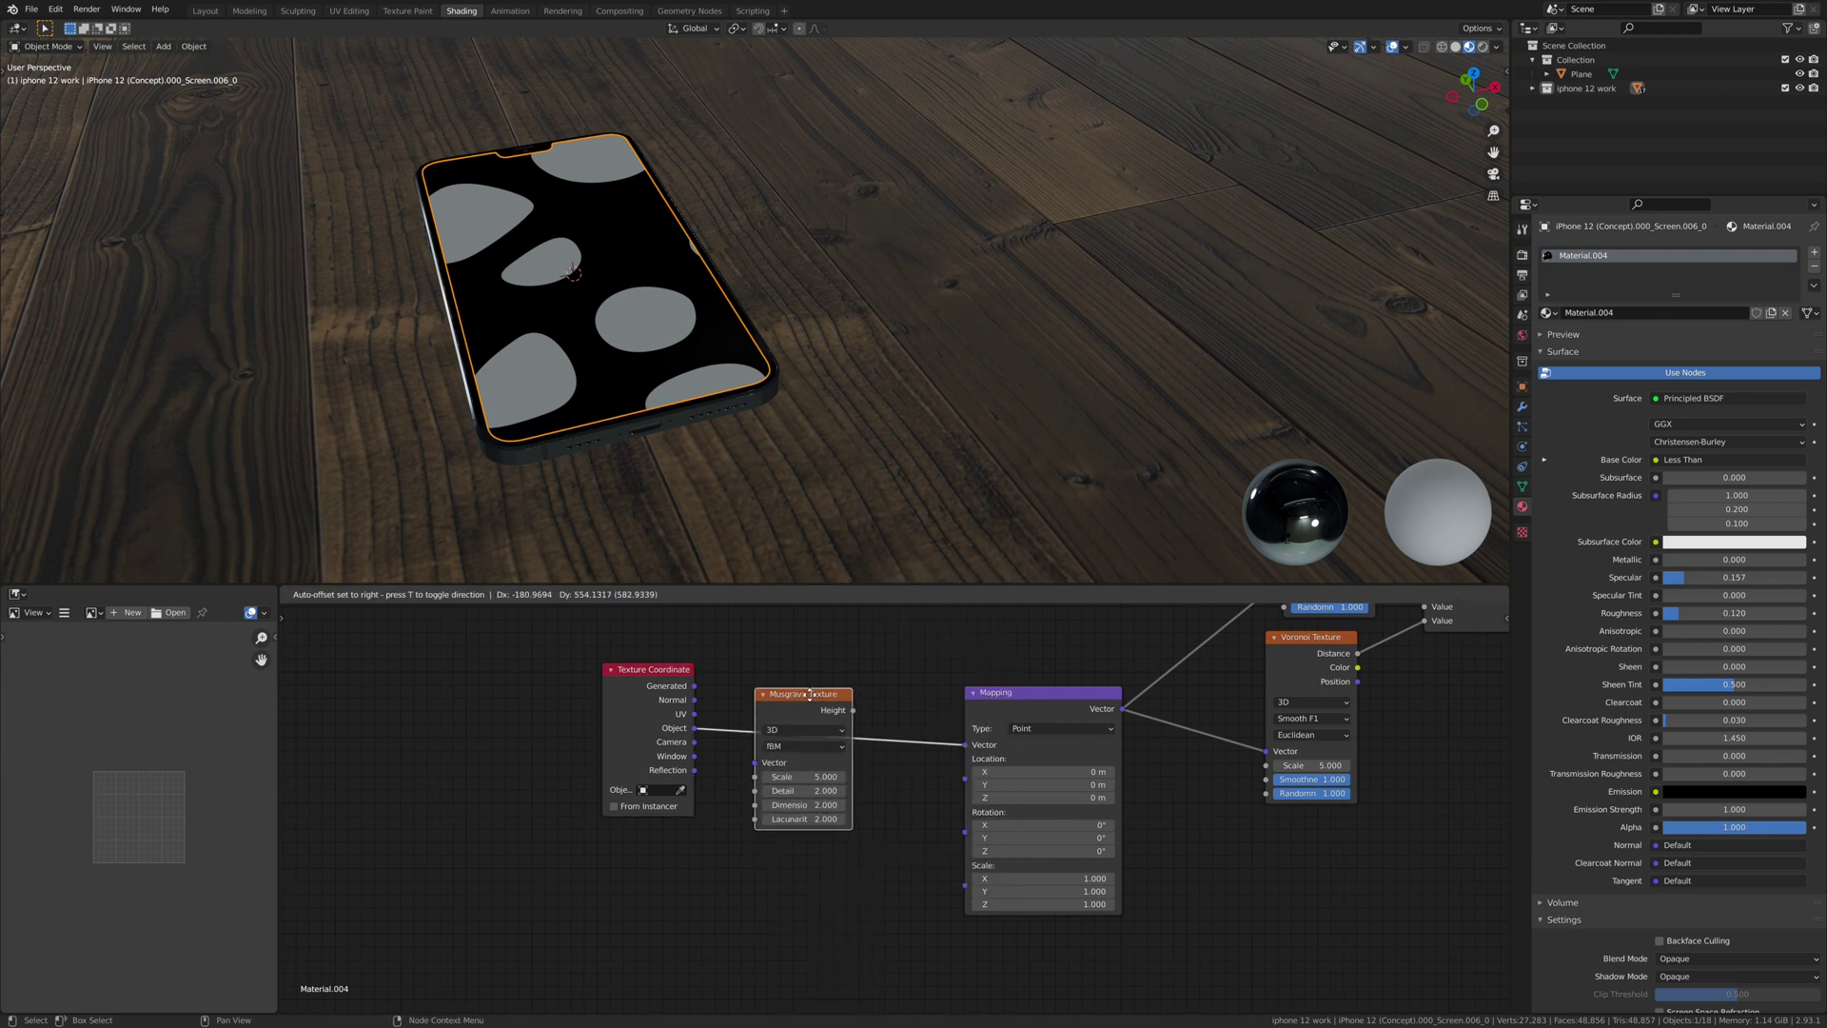
left_click(811, 696)
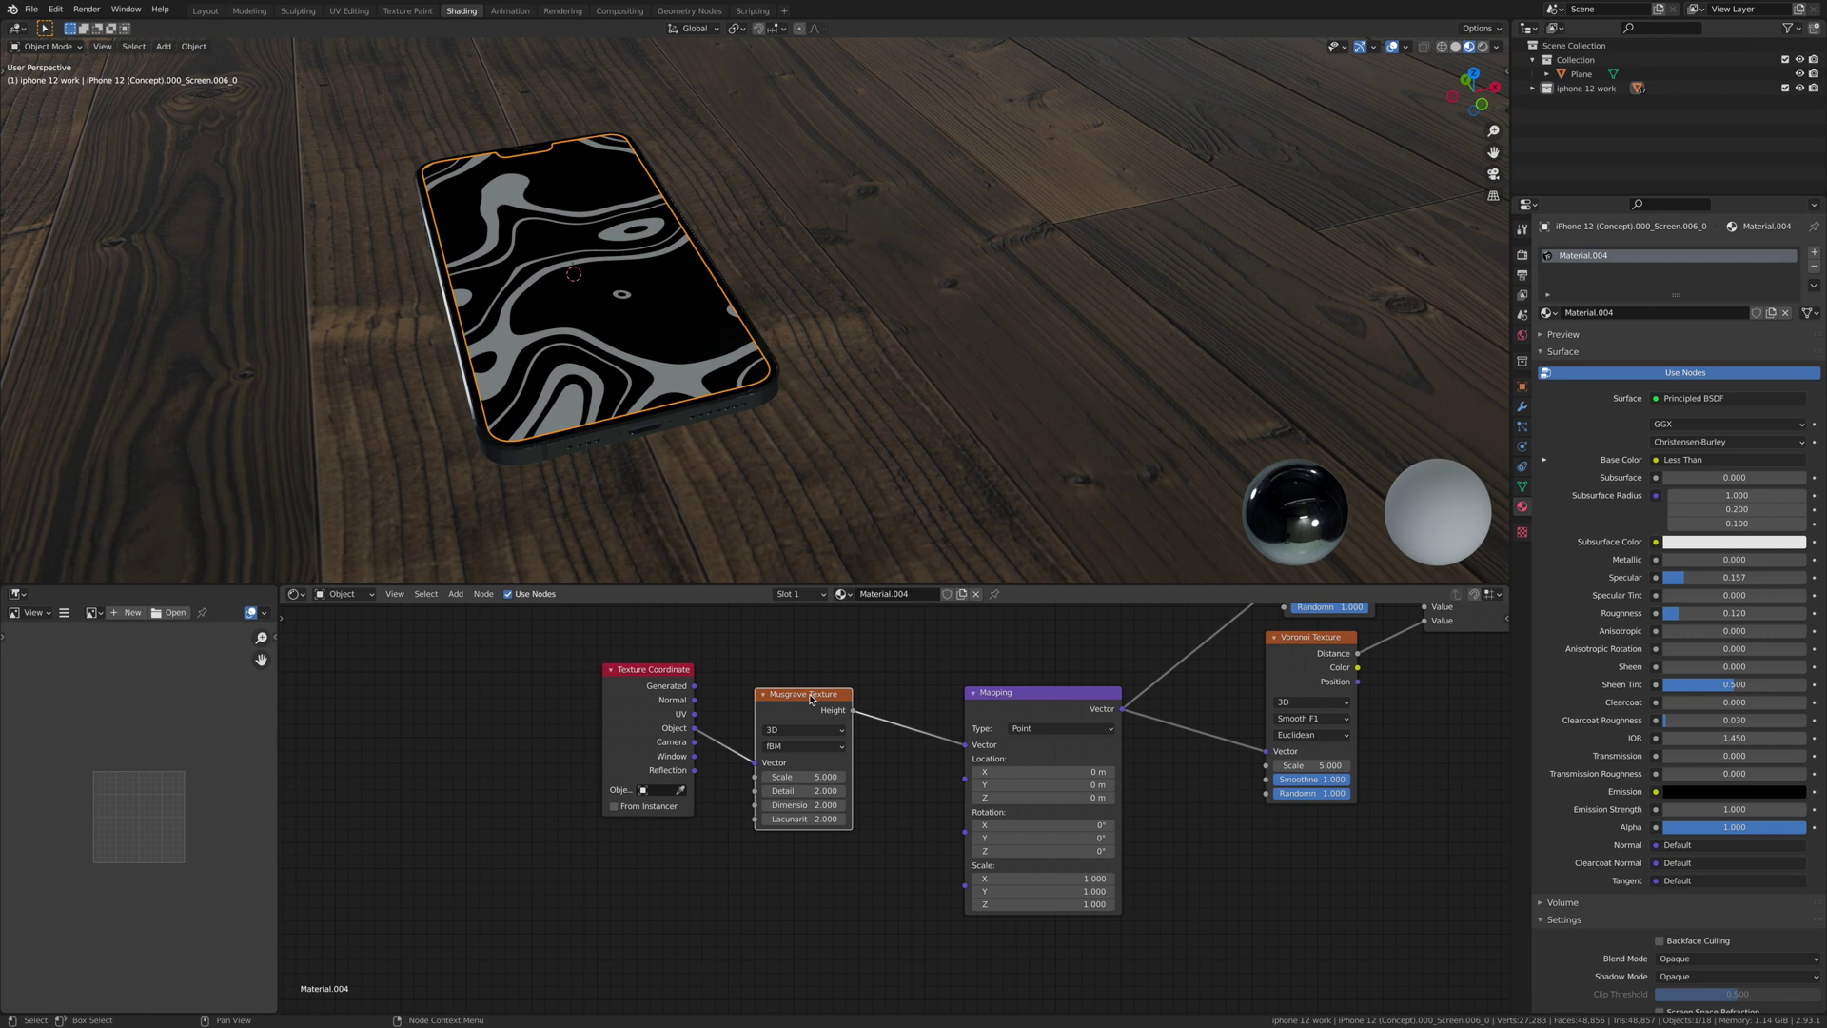
- Insert a MixRGB node between the Musgrave Texture and Mapping nodes, and connect the Texture Coordinate's Object output to its Color2 input
scroll(855, 692, "down", 1)
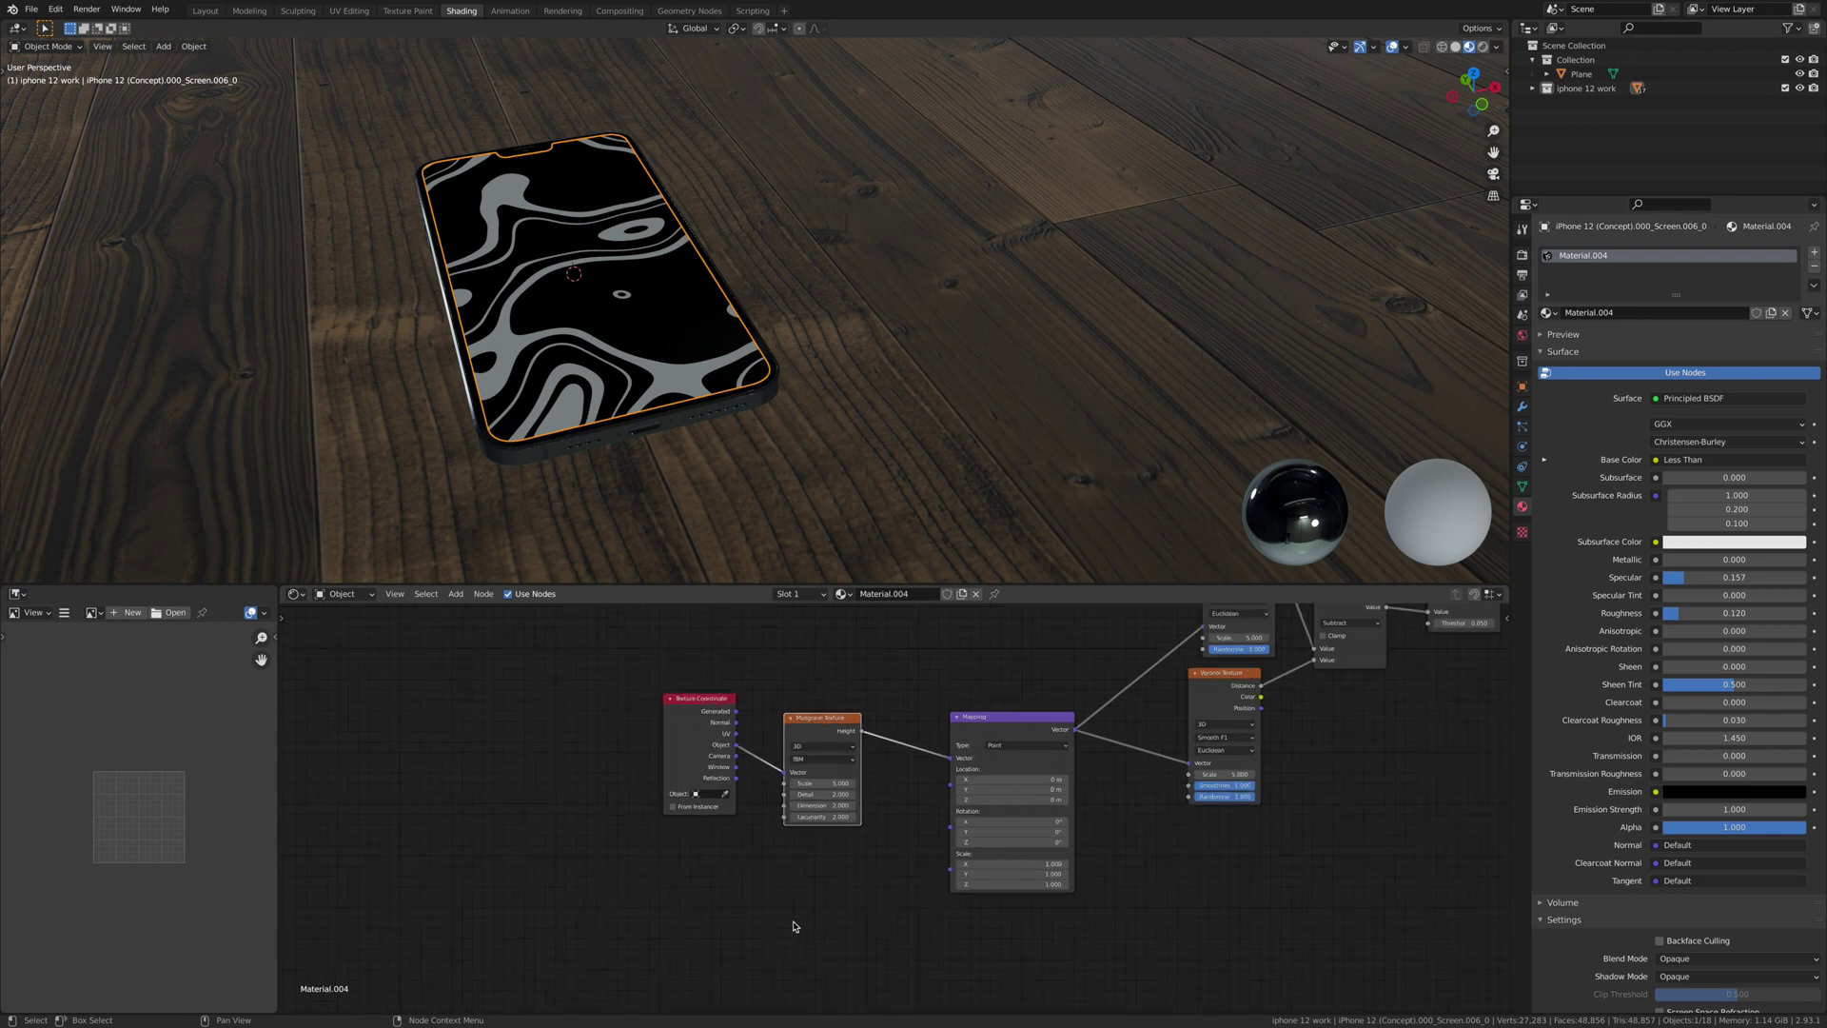
key("shift+a")
left_click(707, 862)
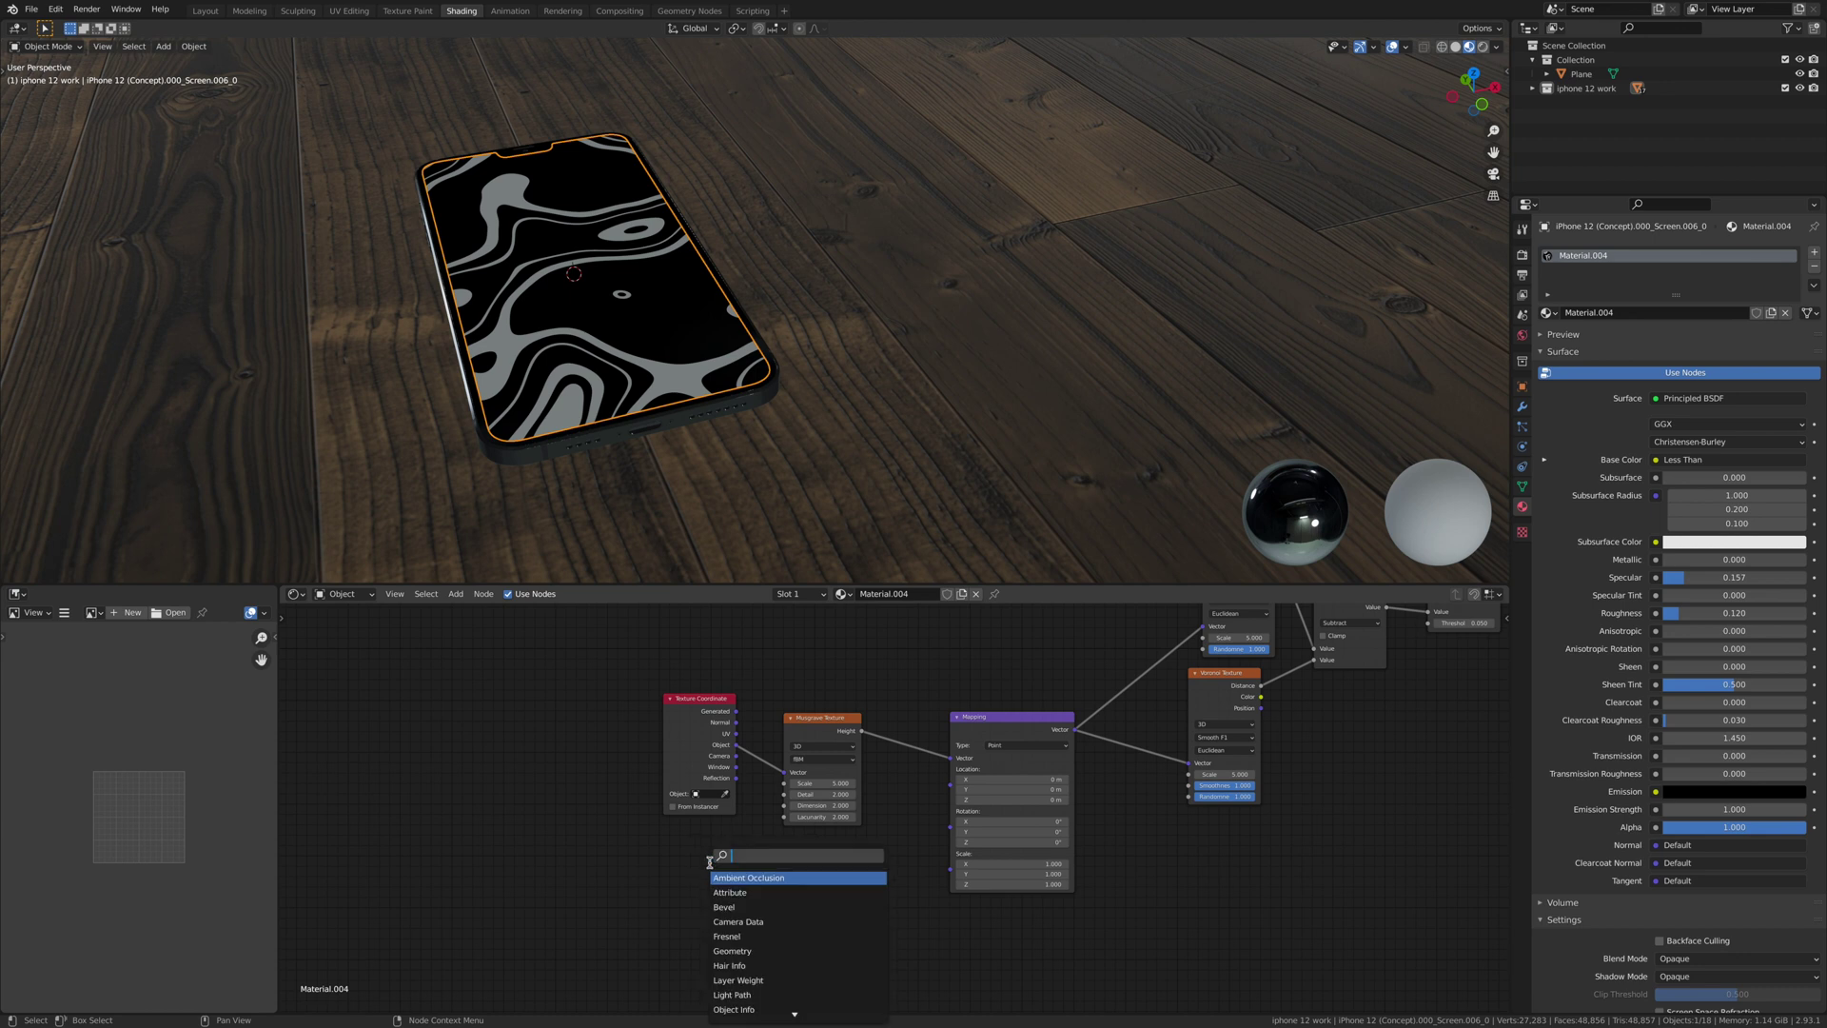
type("mix")
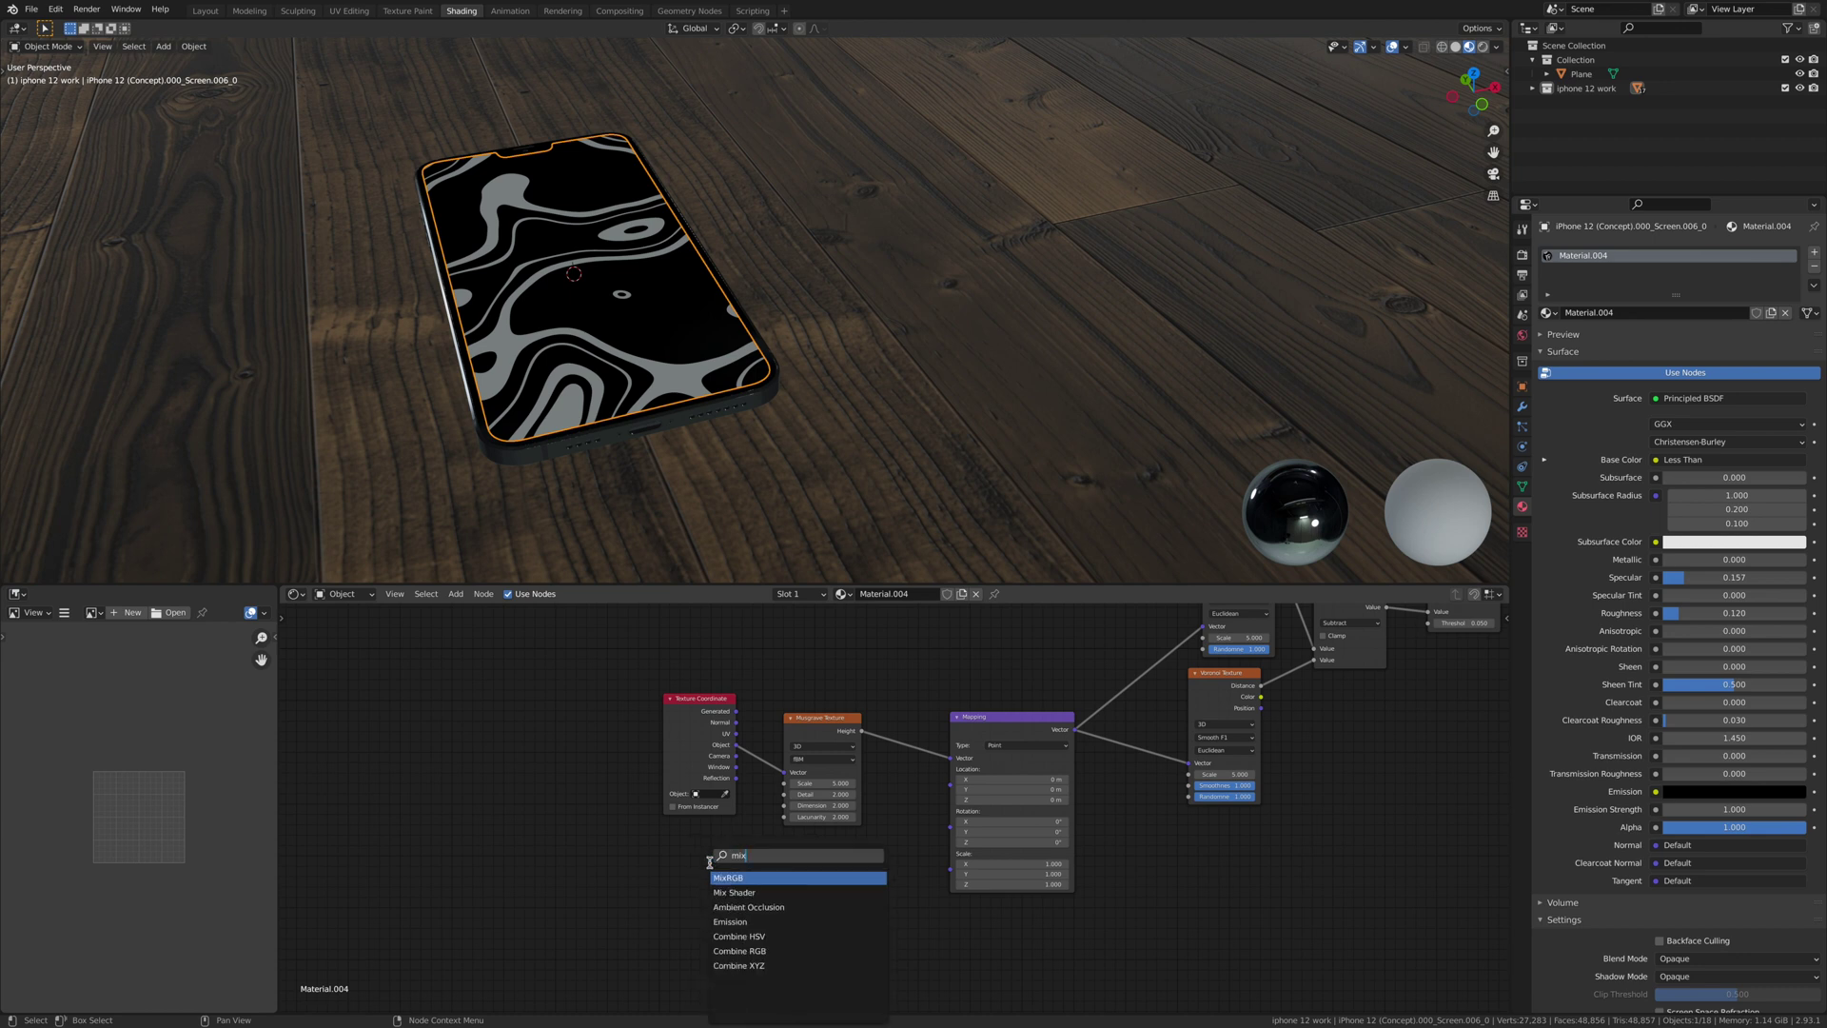
key("Return")
left_click(870, 699)
left_click_drag(737, 748, 905, 776)
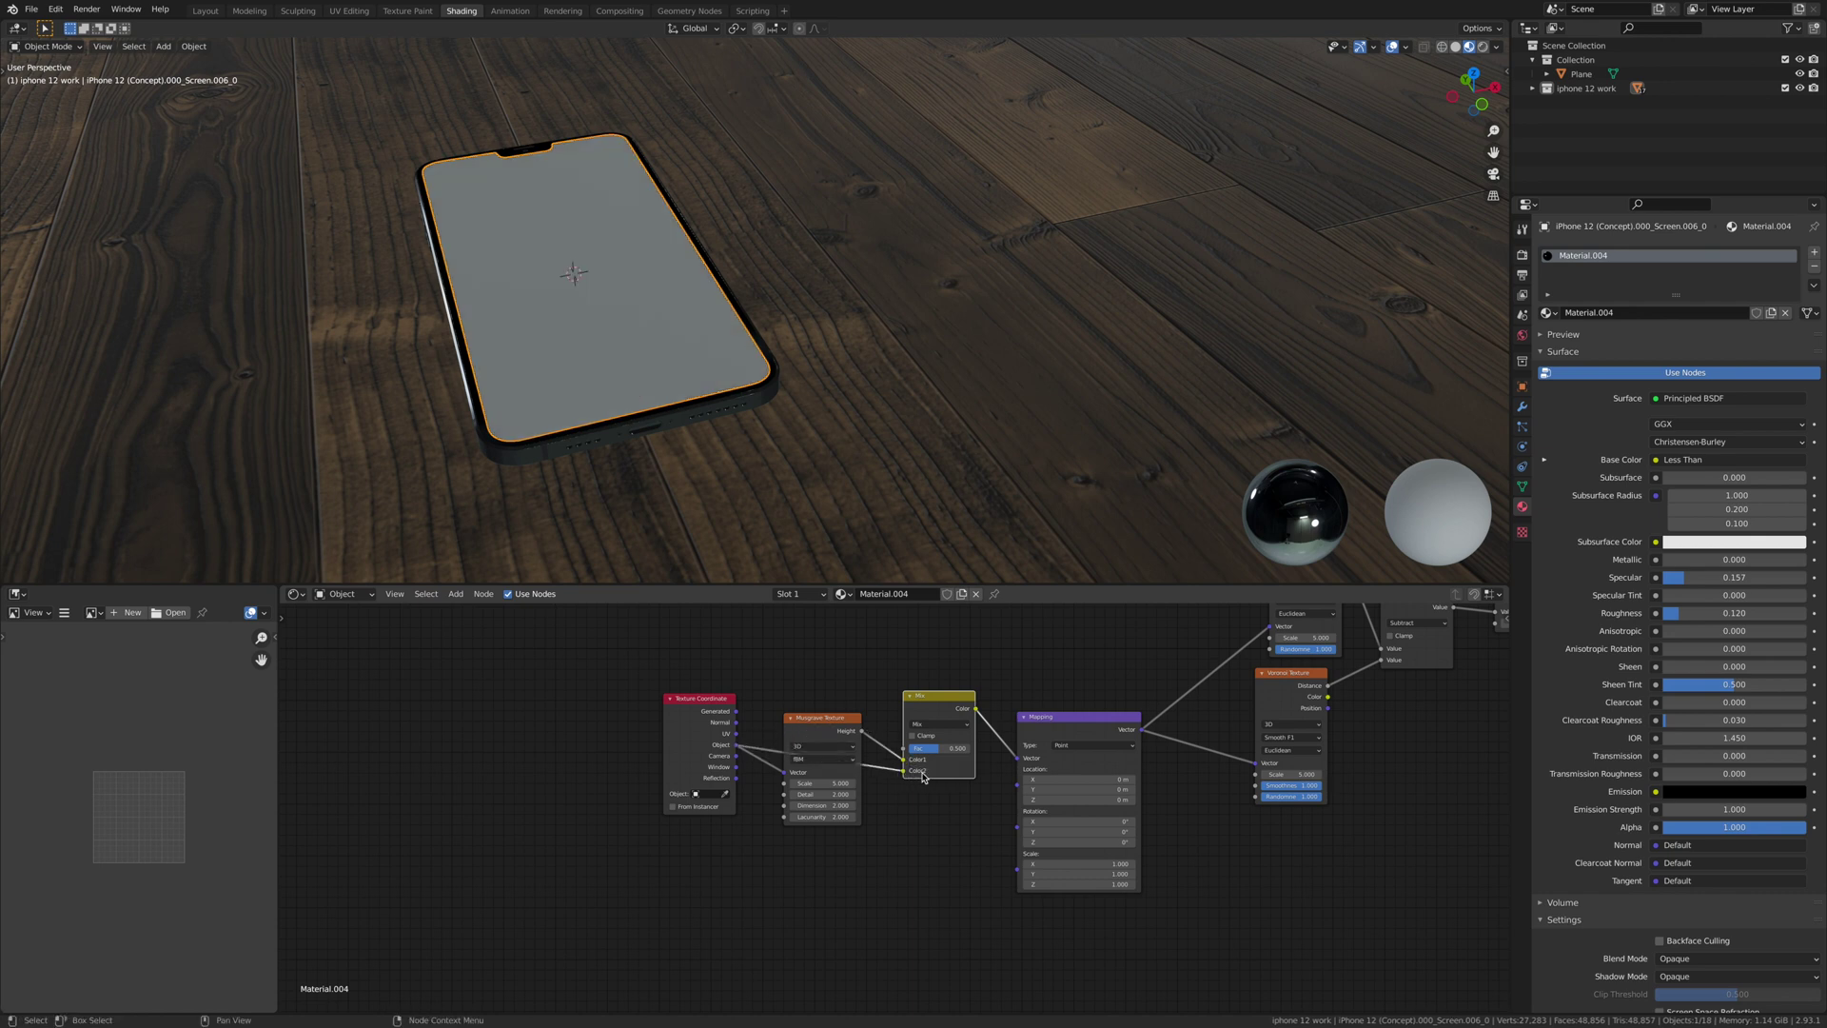
- Try a factor of 1.000 on the Mix node
scroll(930, 837, "up", 2)
scroll(930, 842, "up", 3)
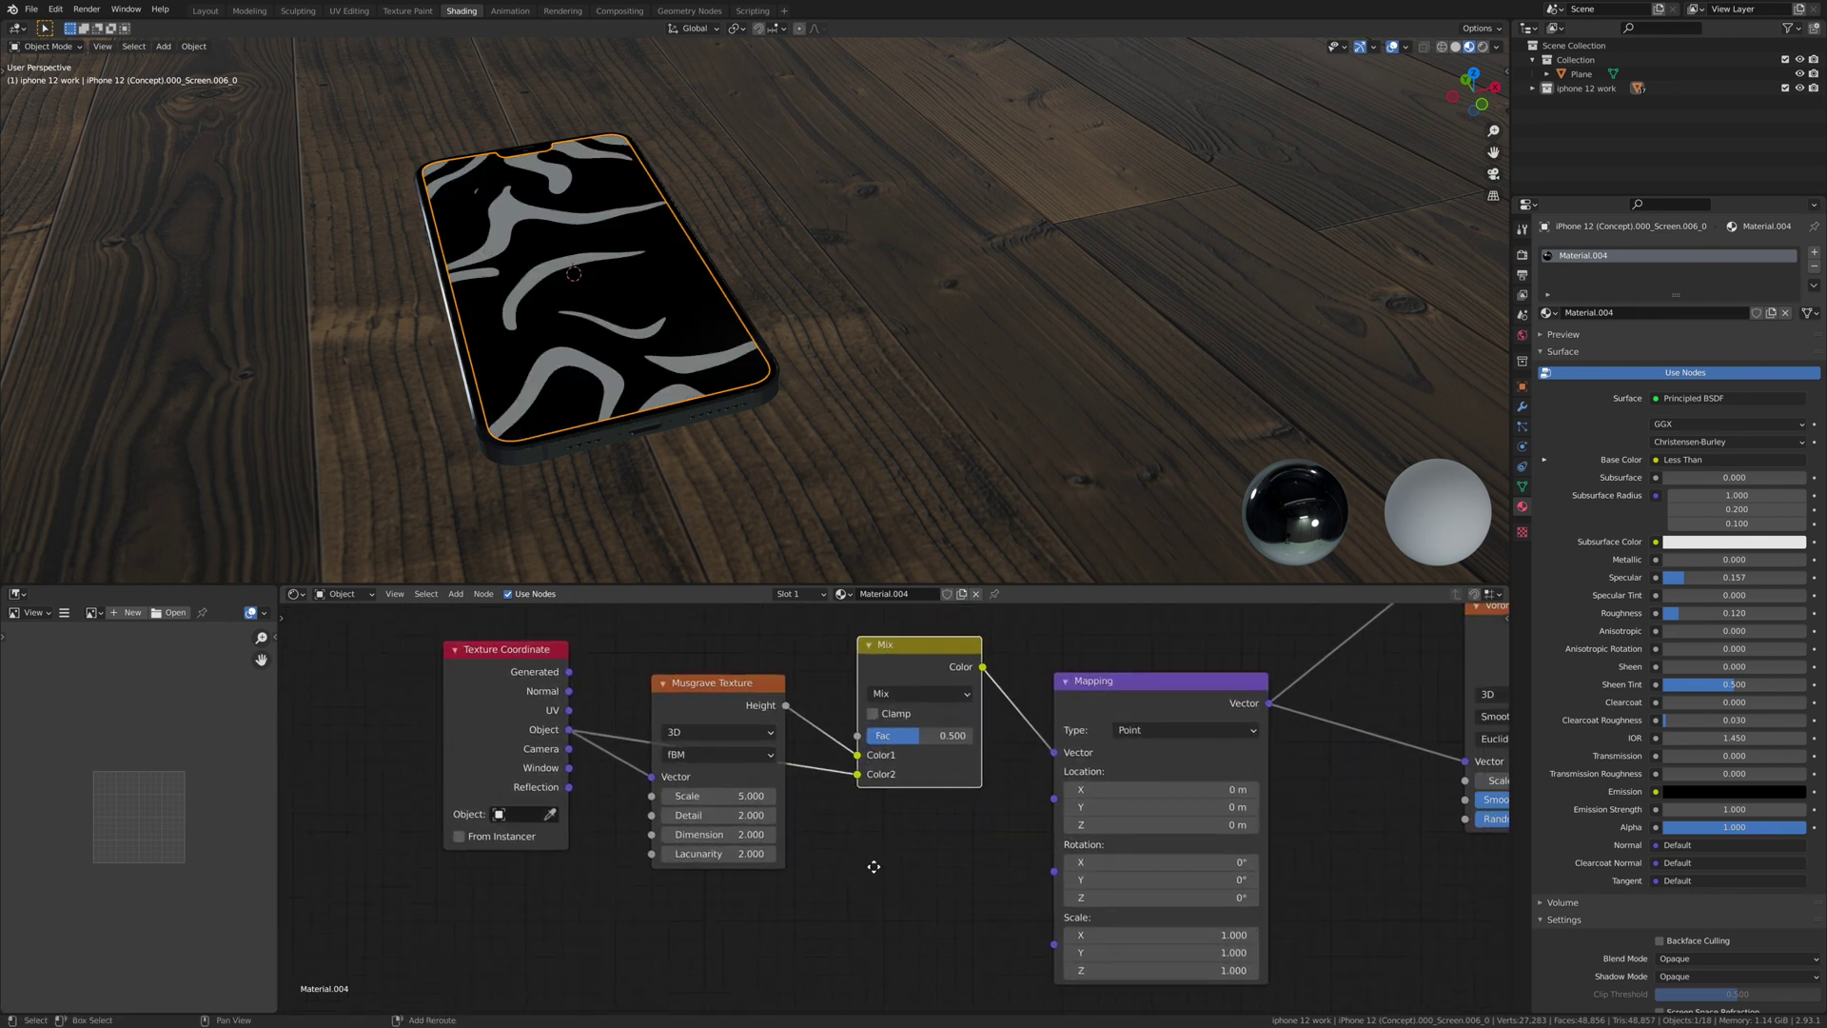
left_click_drag(926, 699, 999, 696)
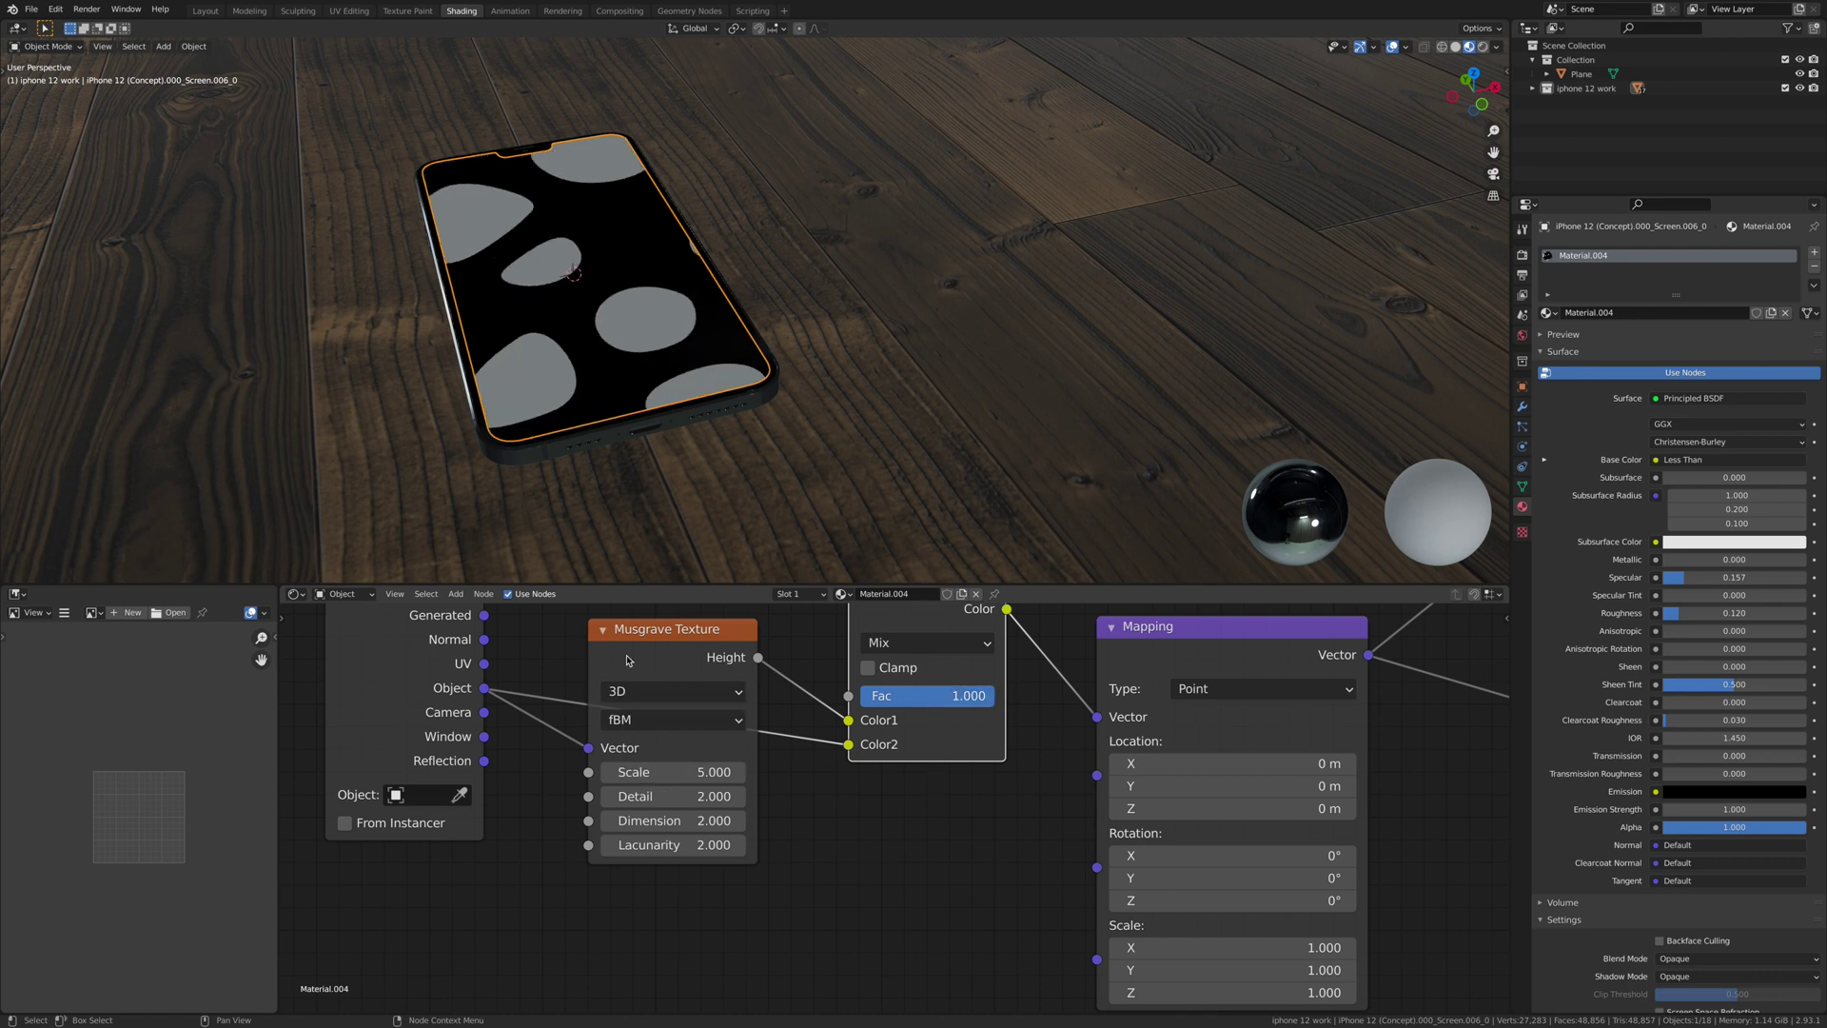
mouse_move(987, 697)
left_mouse_down()
mouse_move(854, 698)
mouse_move(991, 698)
left_mouse_up()
middle_click_drag(922, 807, 886, 898)
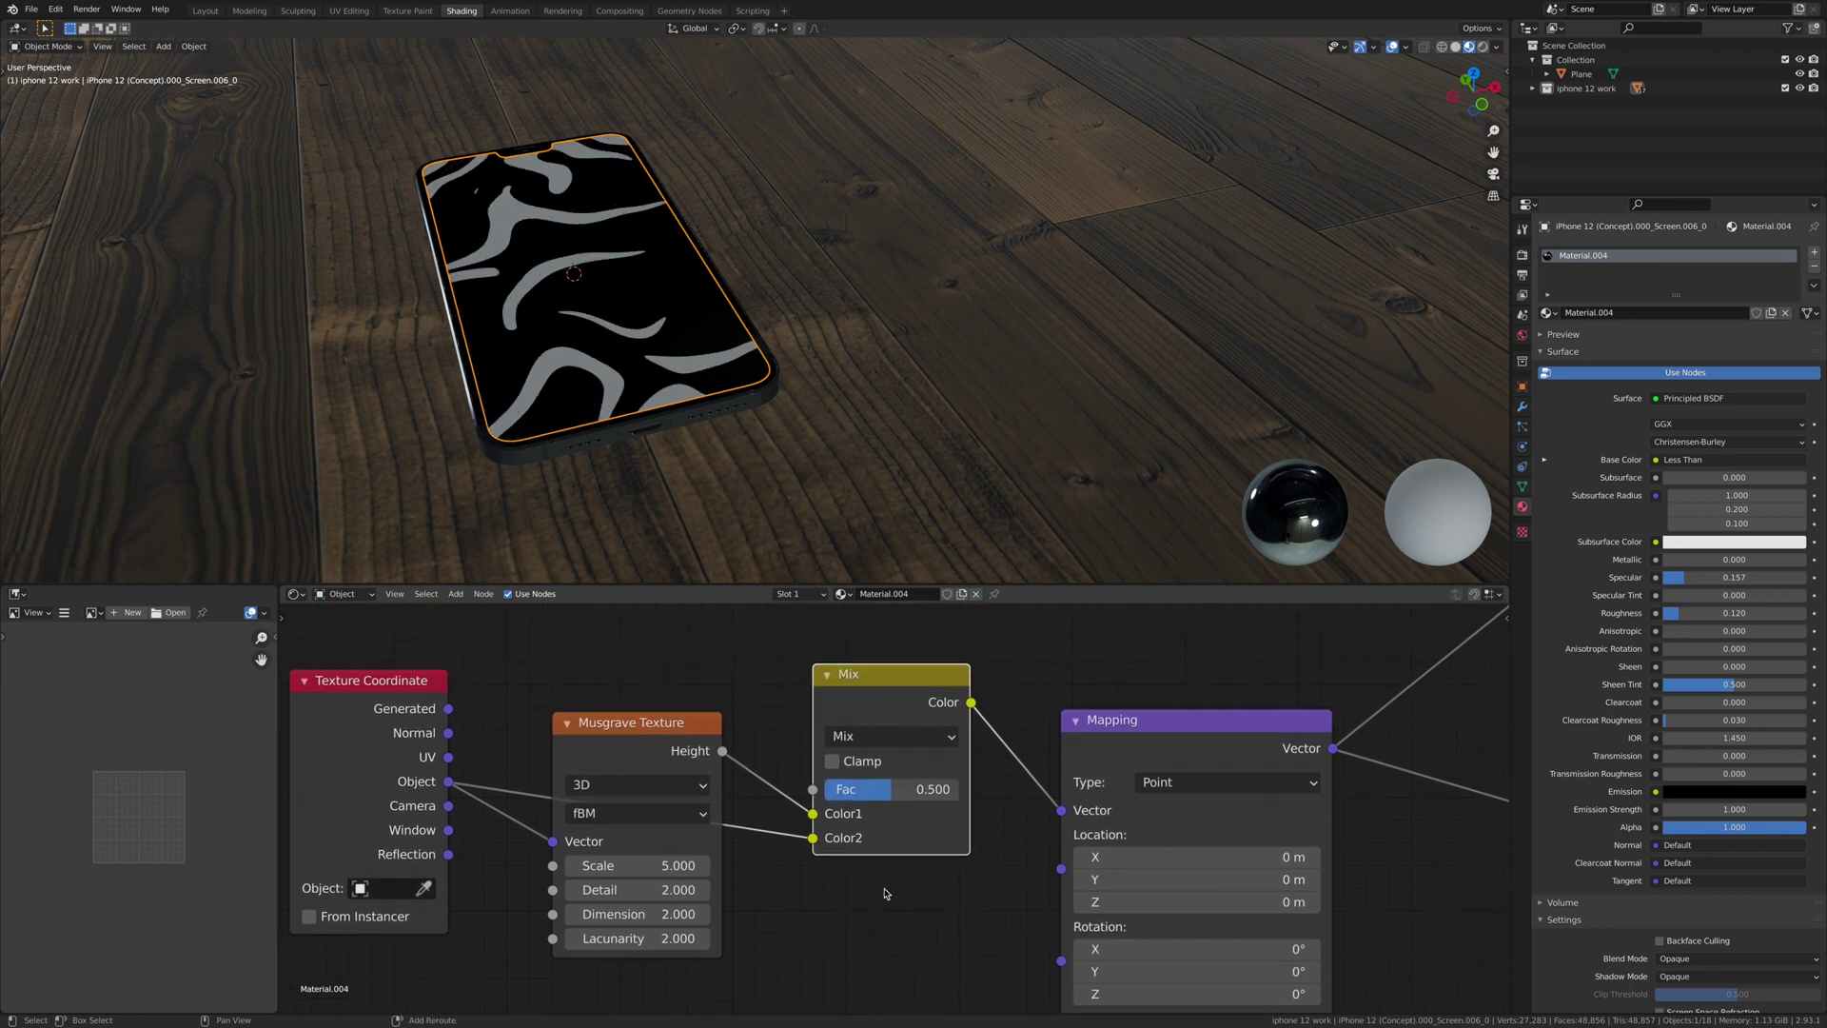
- Change the Mix node's blending mode to Subtract and set its factor to about 0.913
left_click(891, 748)
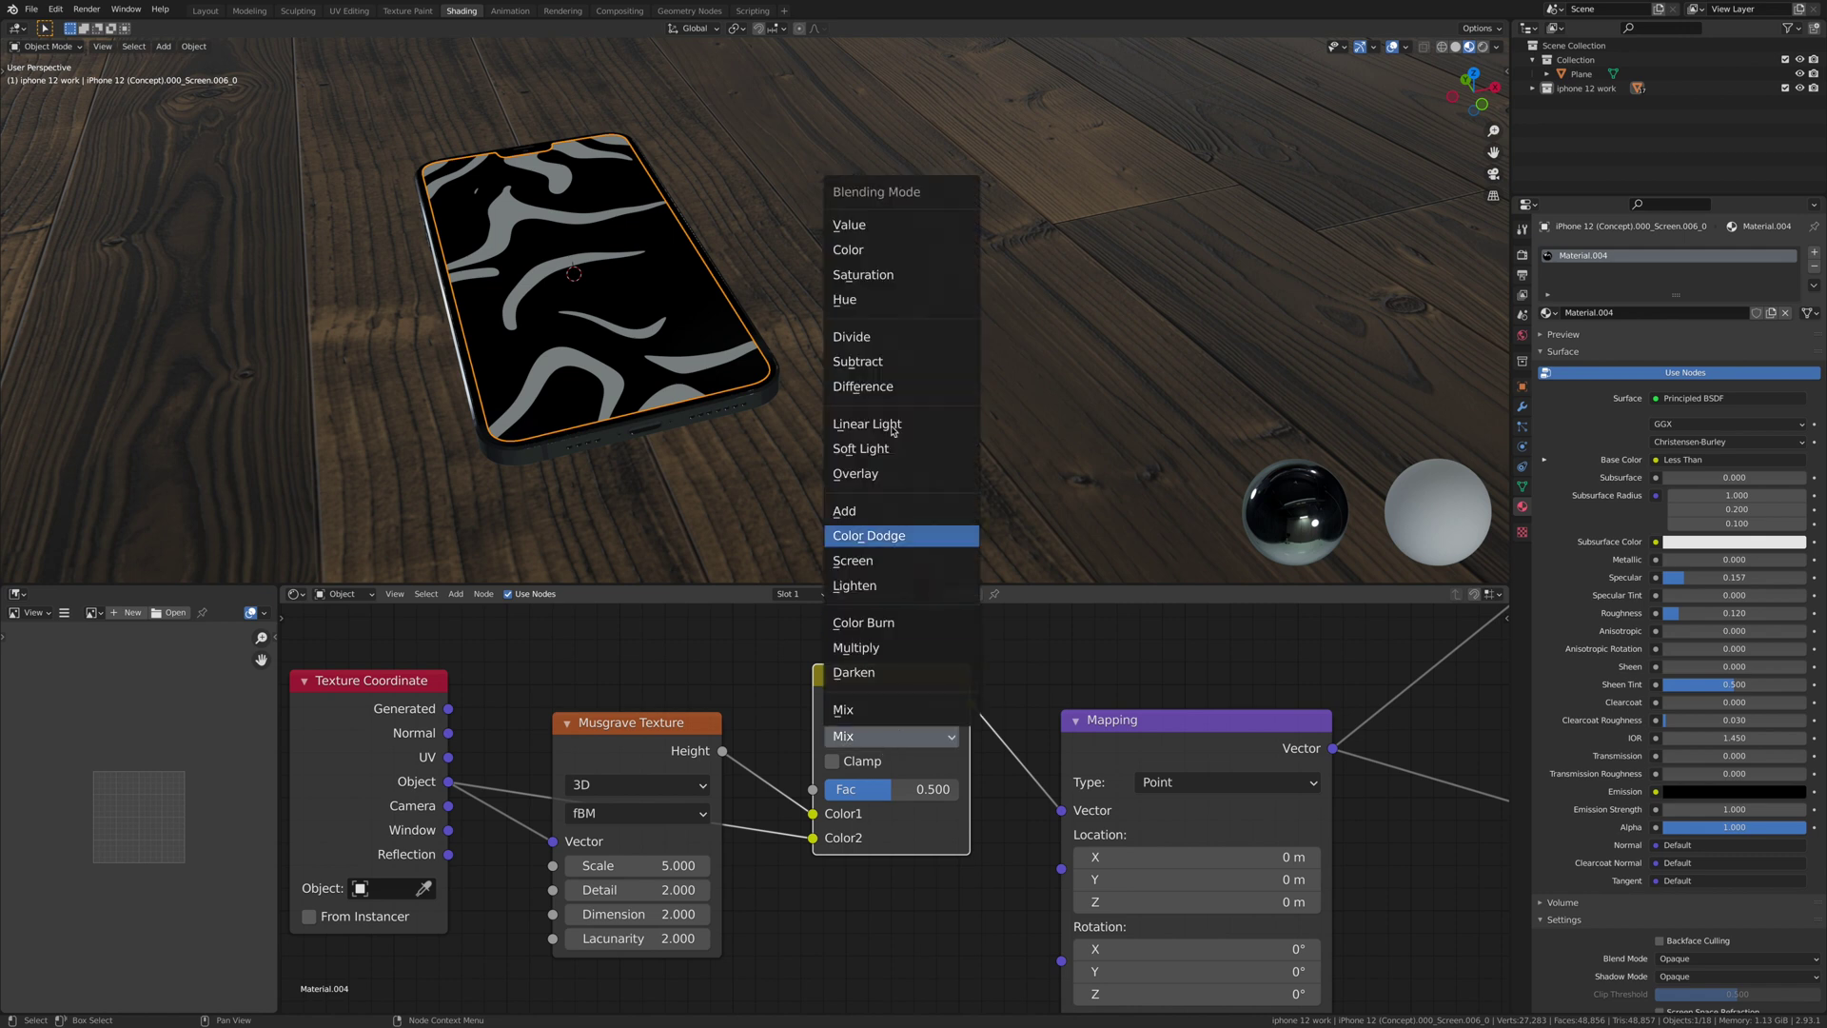
left_click(890, 735)
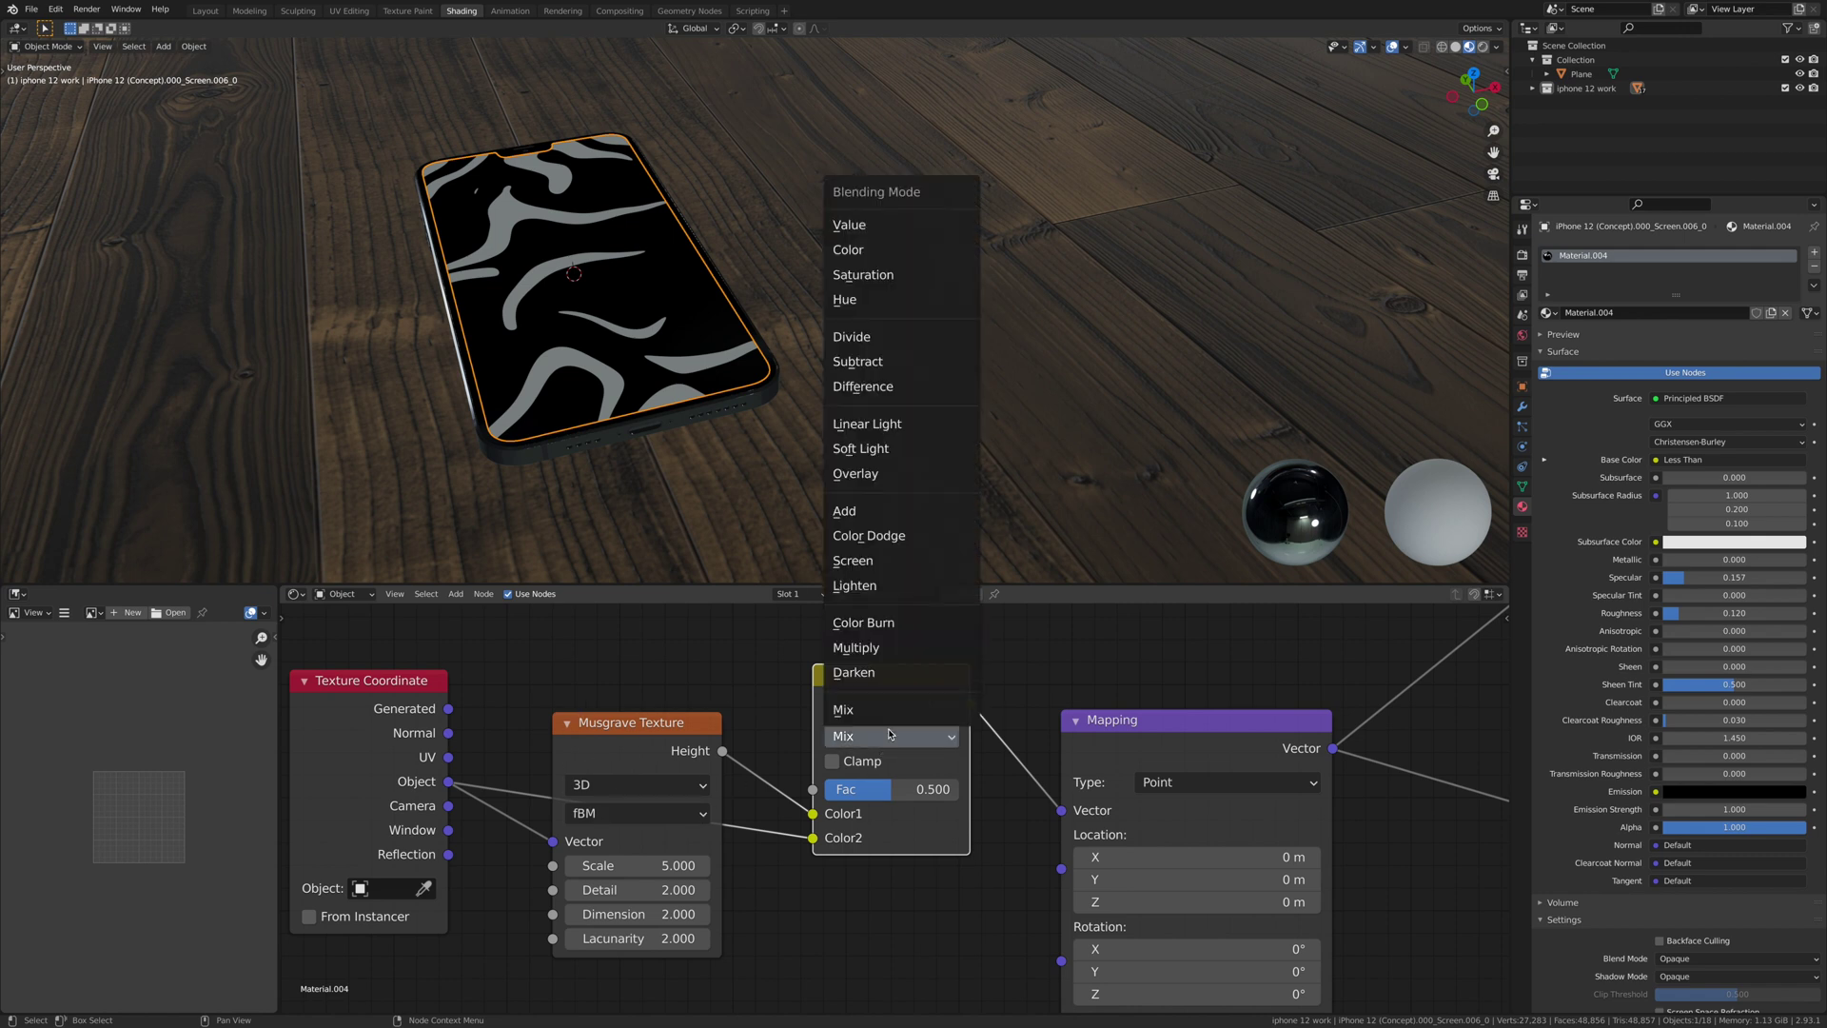
left_click(885, 363)
left_click_drag(889, 789, 952, 789)
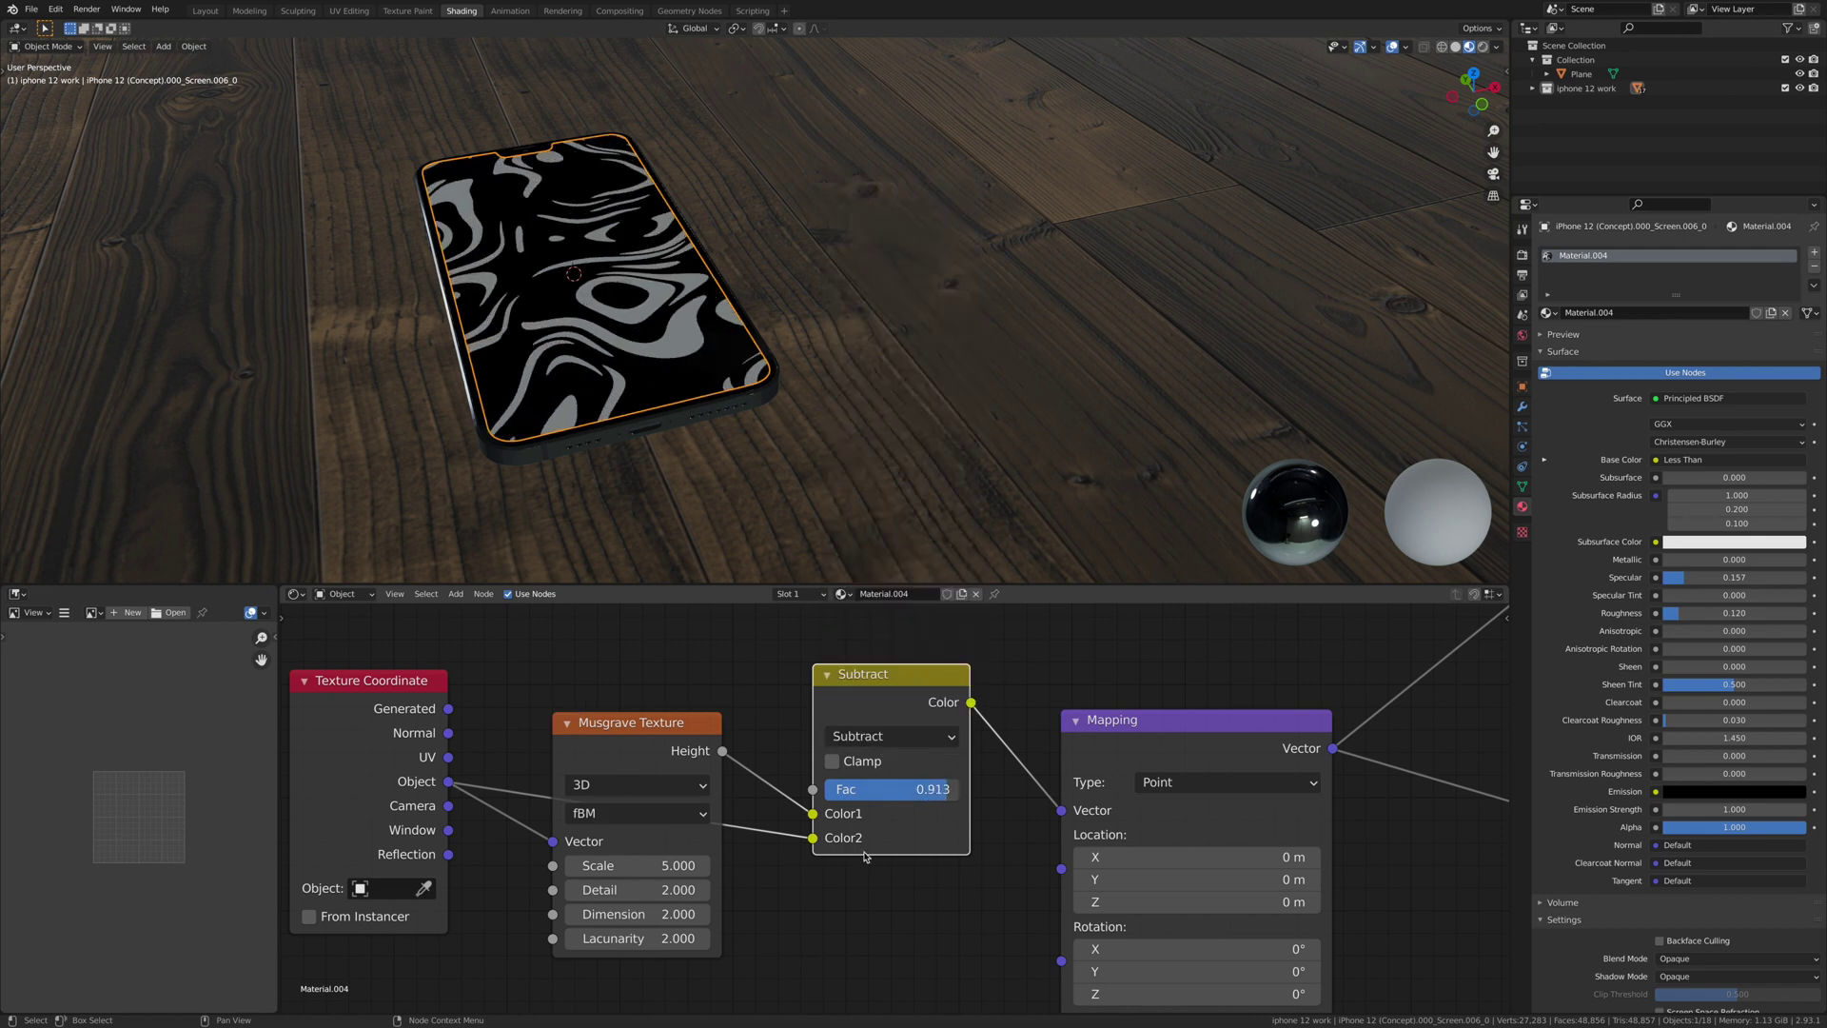
- Switch the Musgrave Texture type to Ridged Multifractal and raise its scale to about 216.8
left_click(644, 788)
left_click(640, 790)
left_click(644, 814)
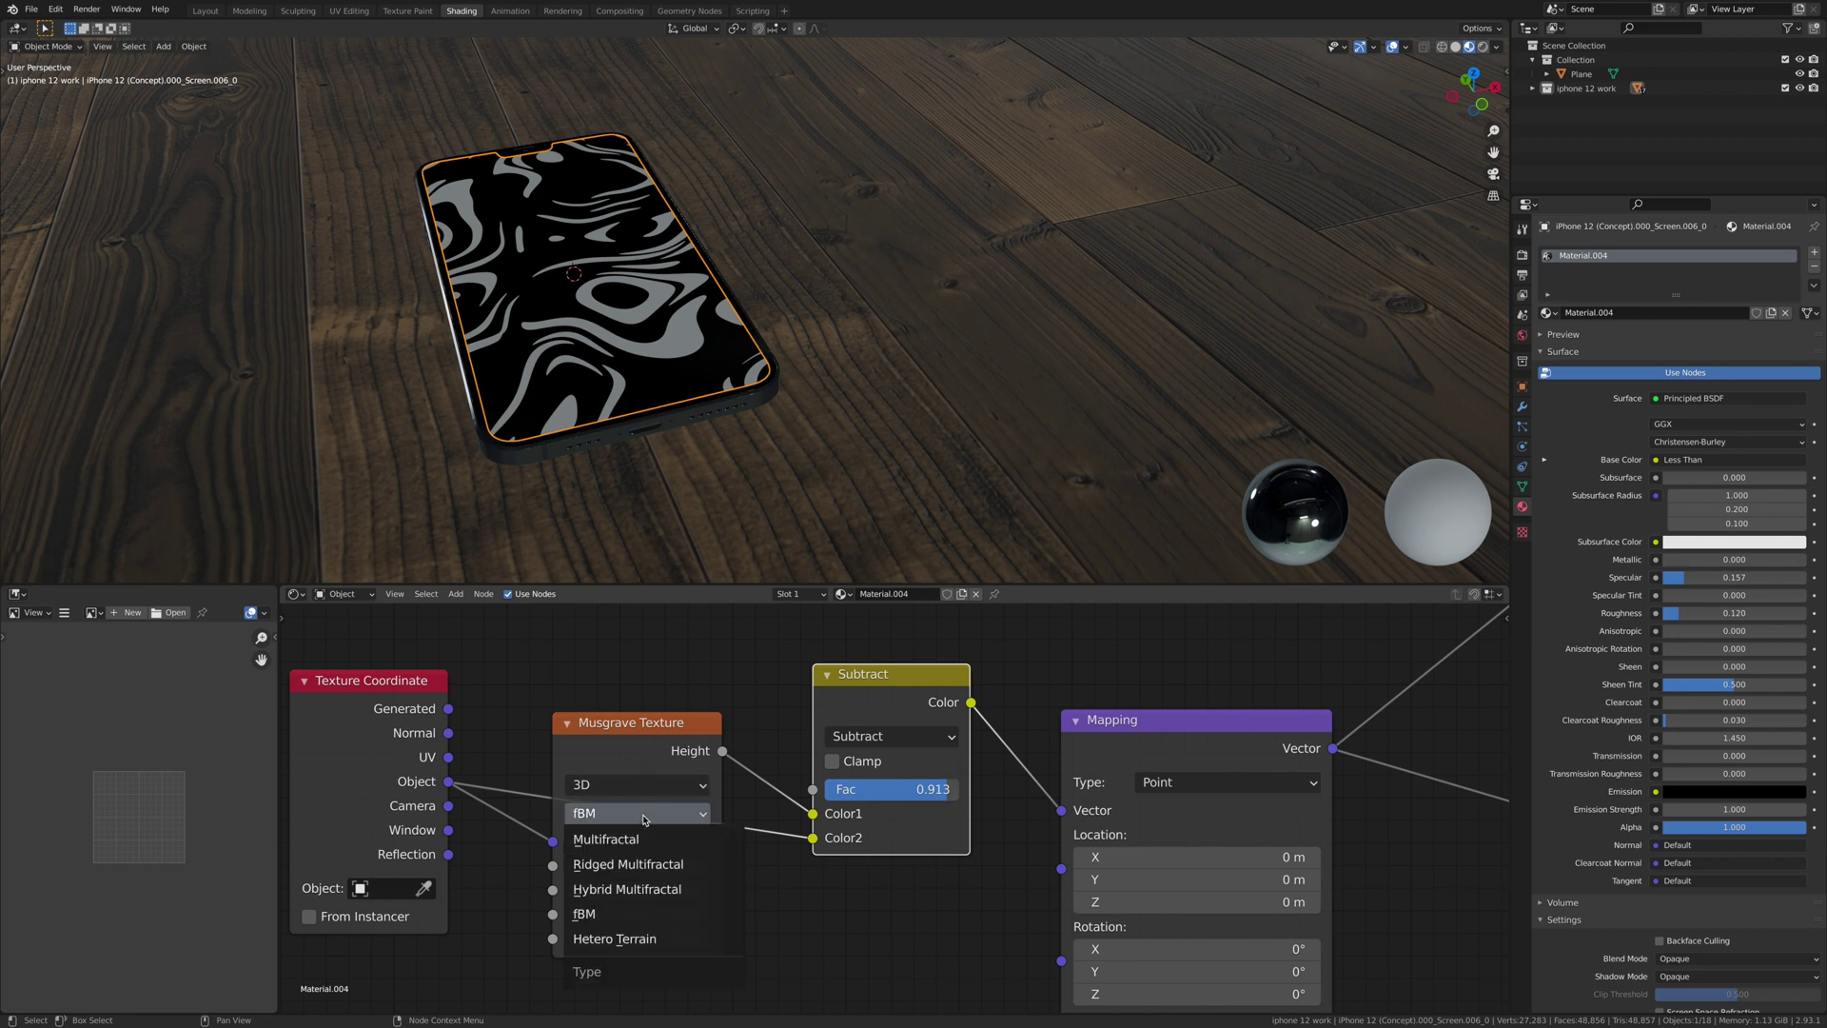
left_click(666, 866)
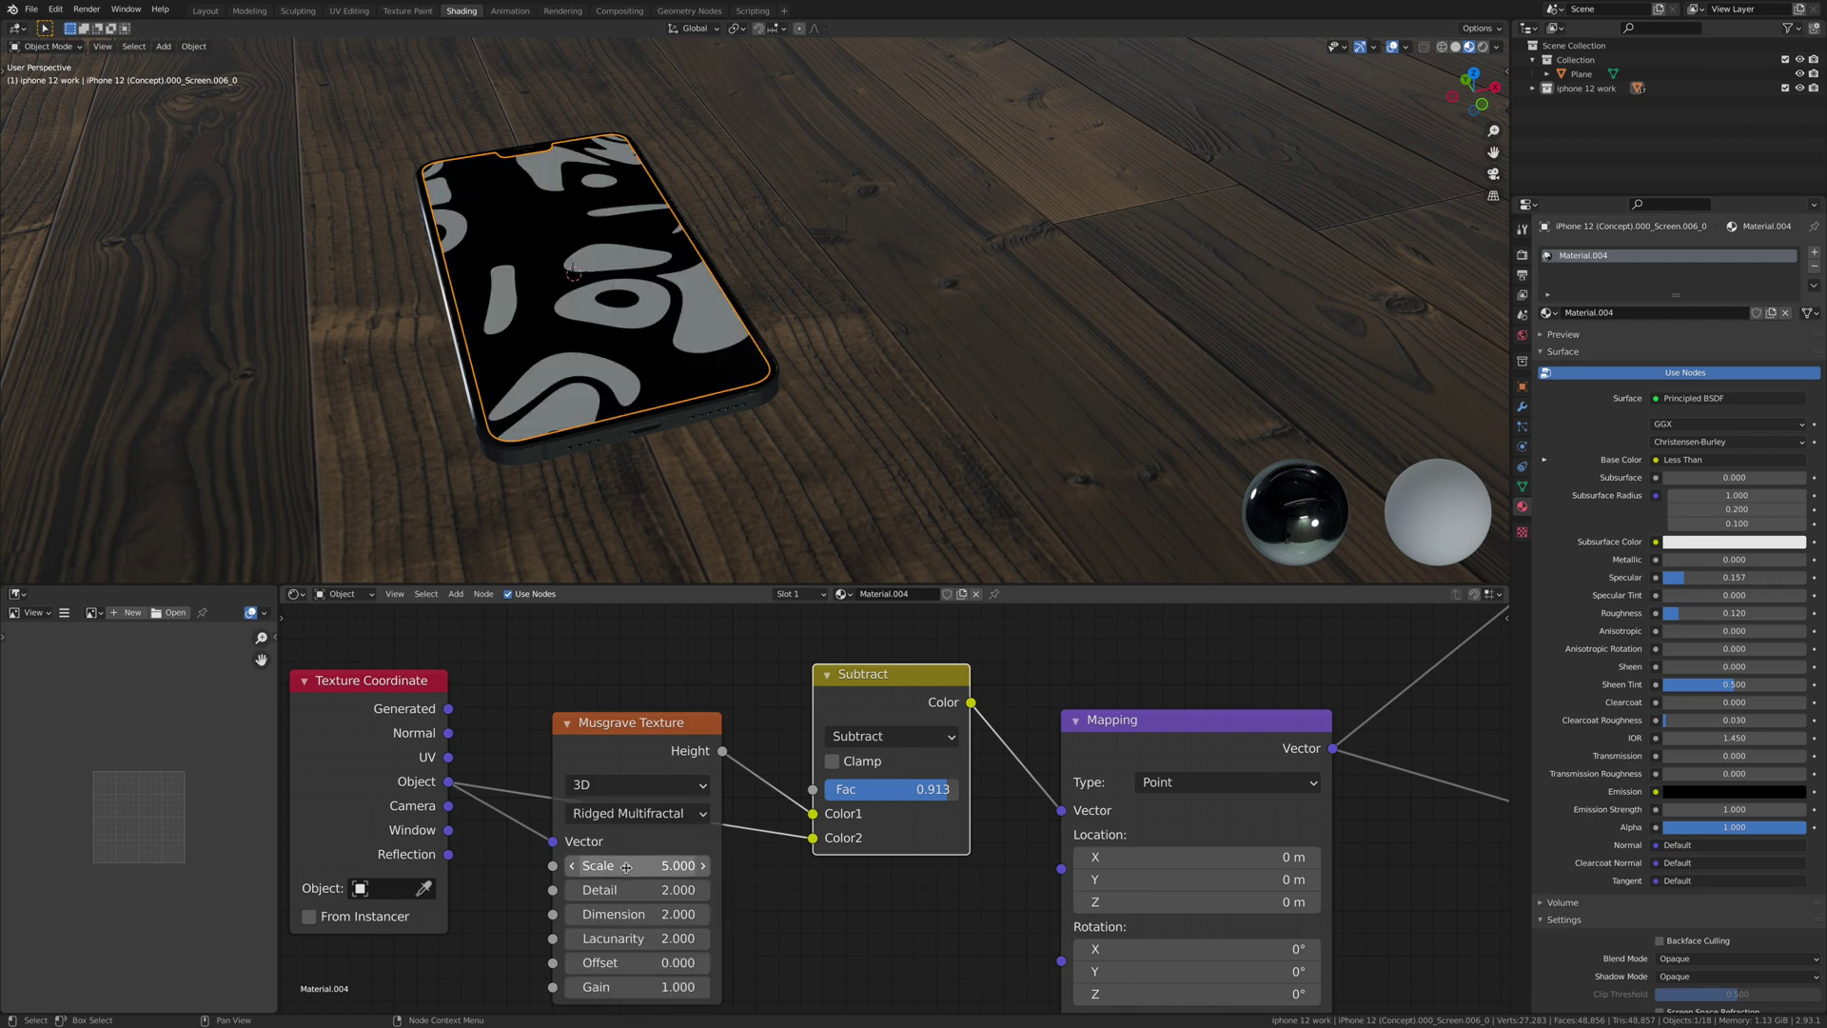
left_click_drag(666, 865, 762, 865)
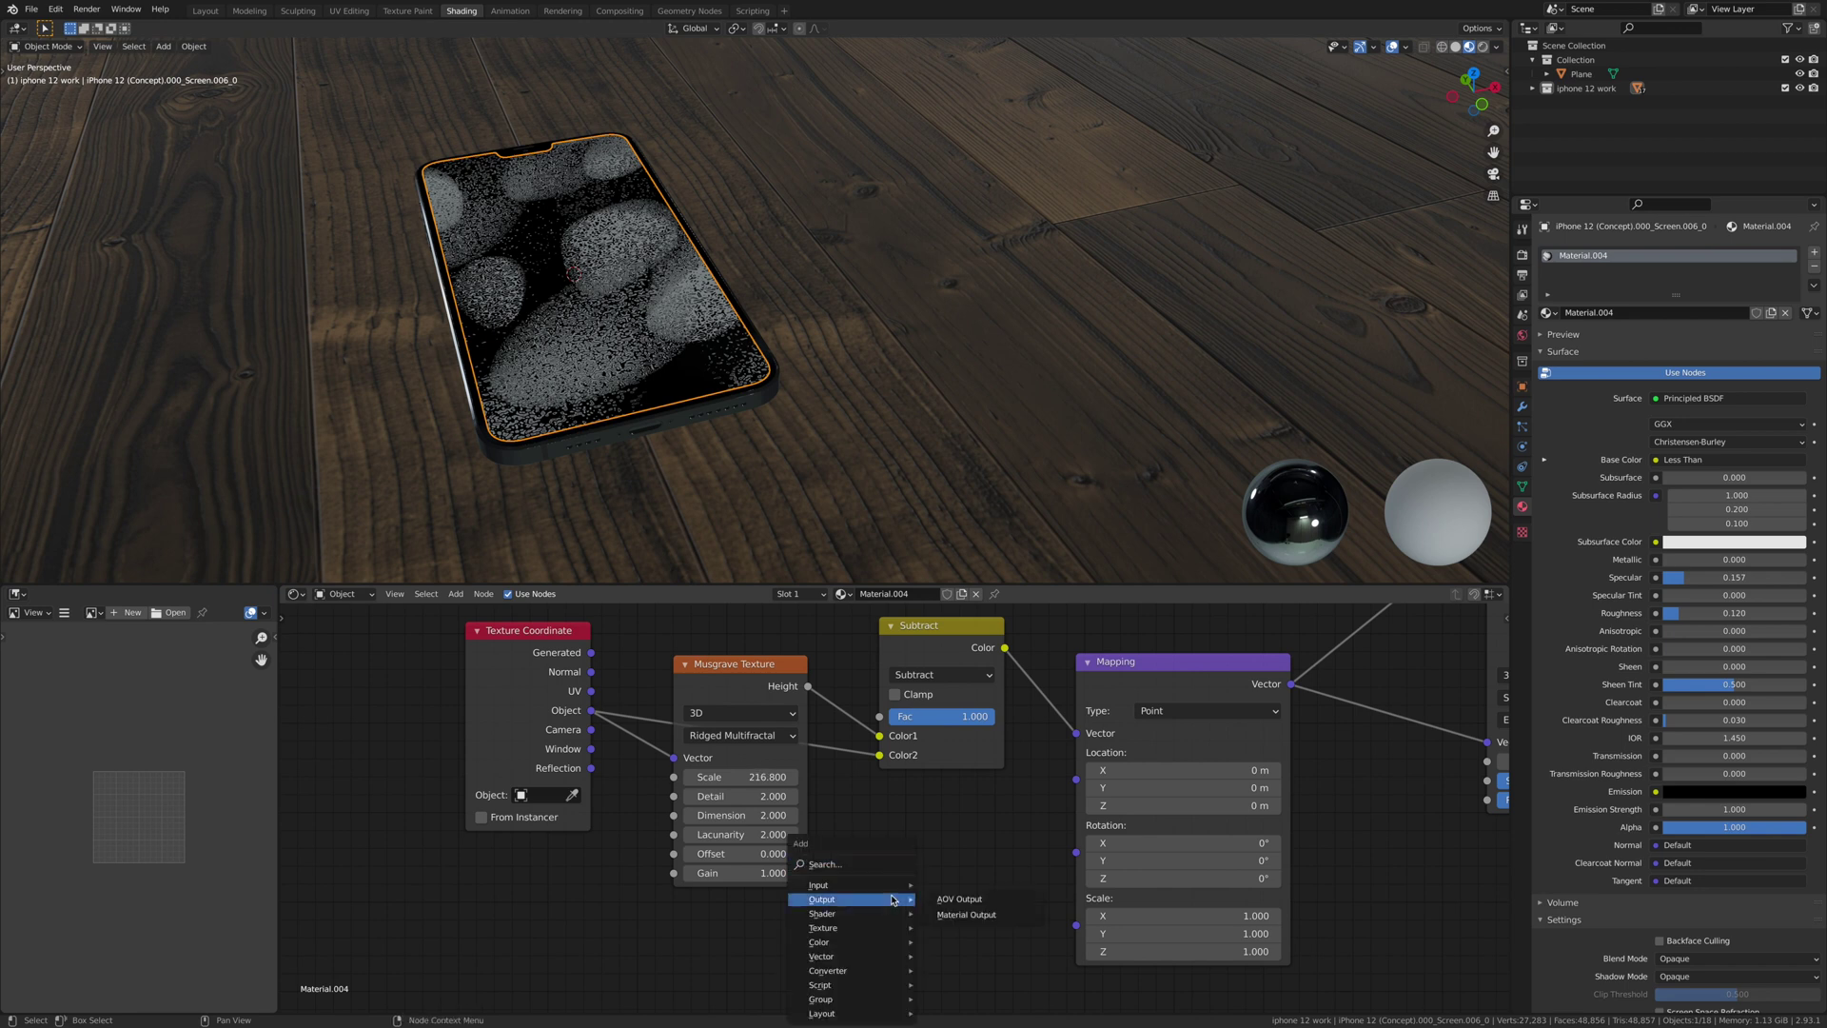
- Insert a White Noise Texture node between the Texture Coordinate and Musgrave Texture nodes
left_click(833, 862)
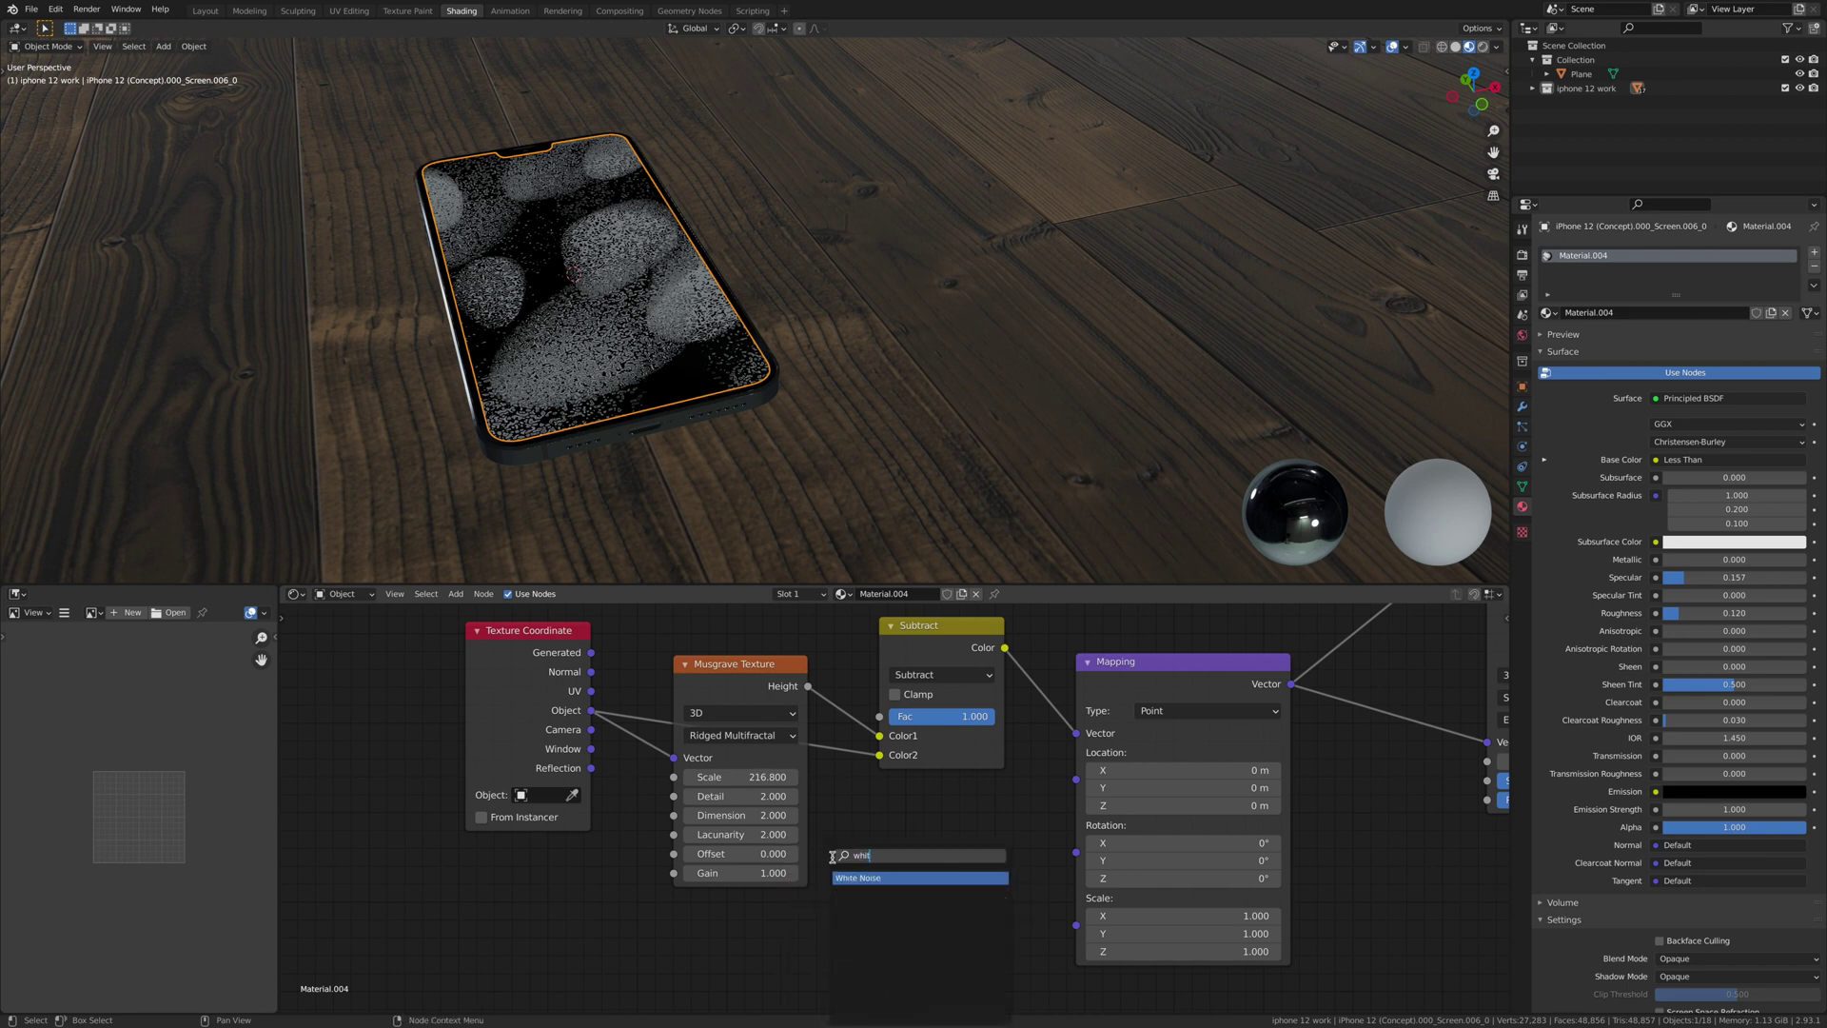
left_click(862, 877)
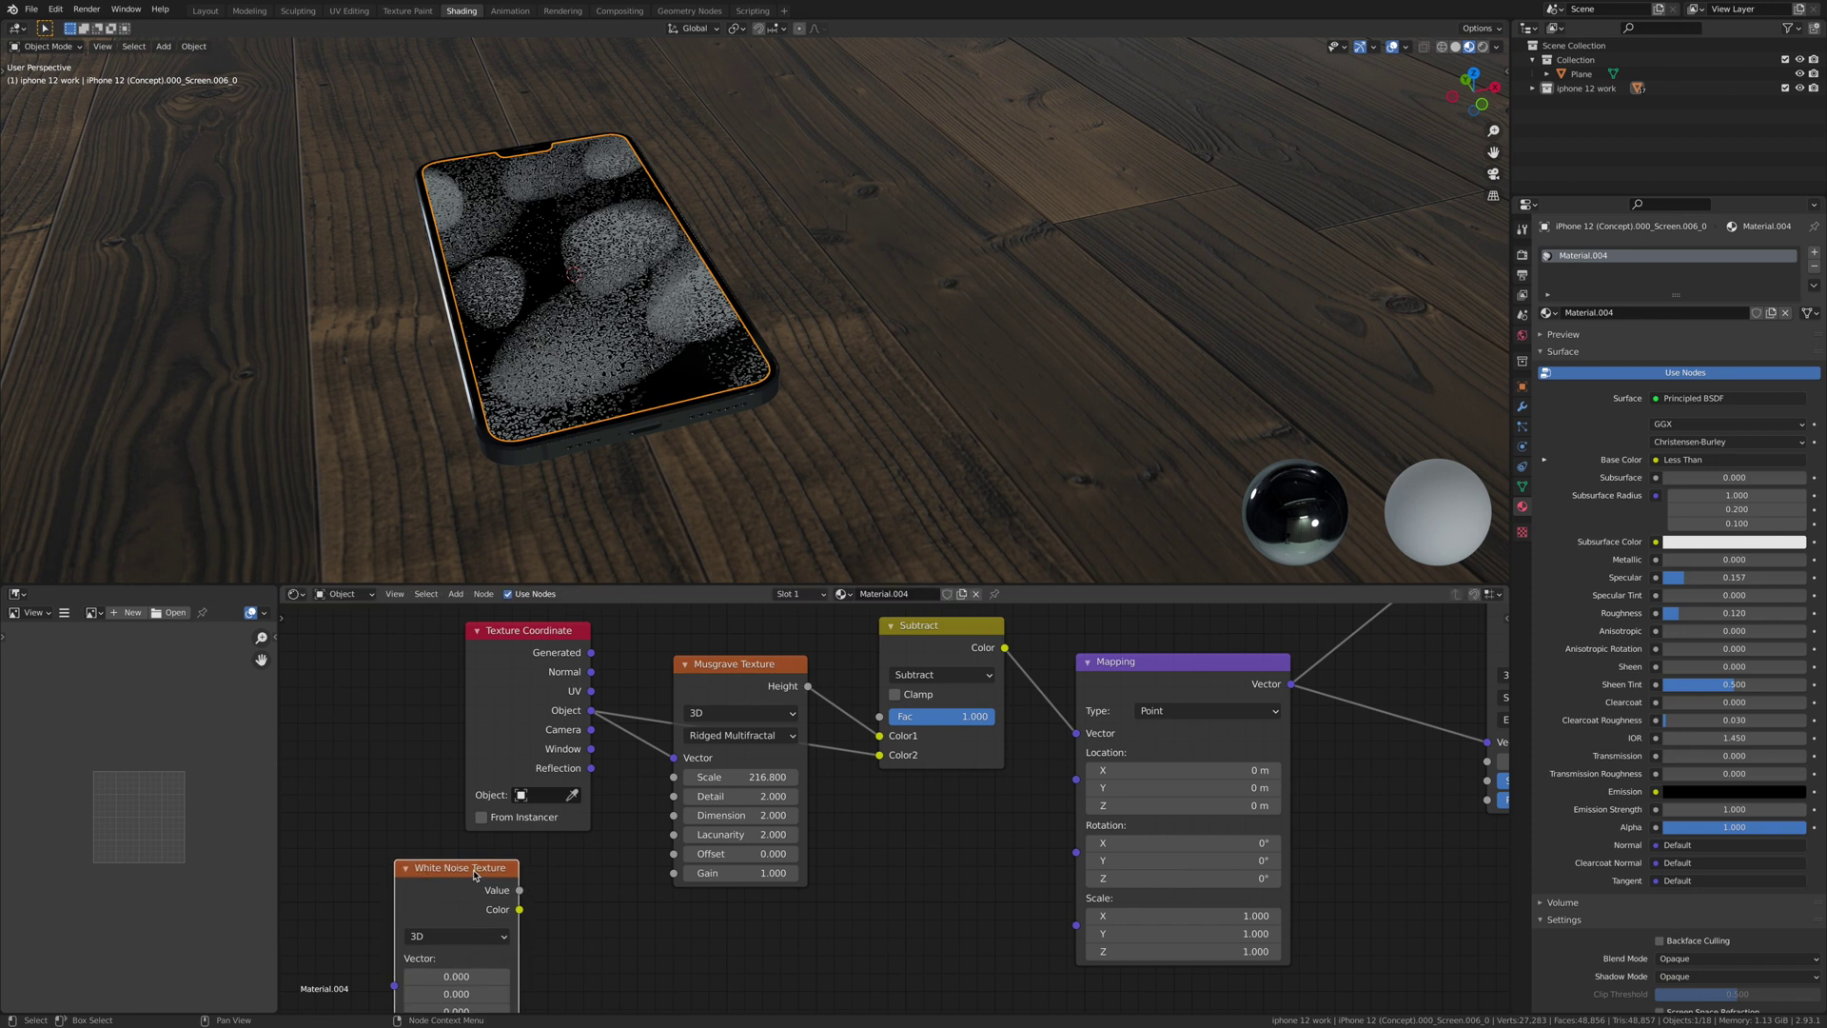
left_click(752, 786)
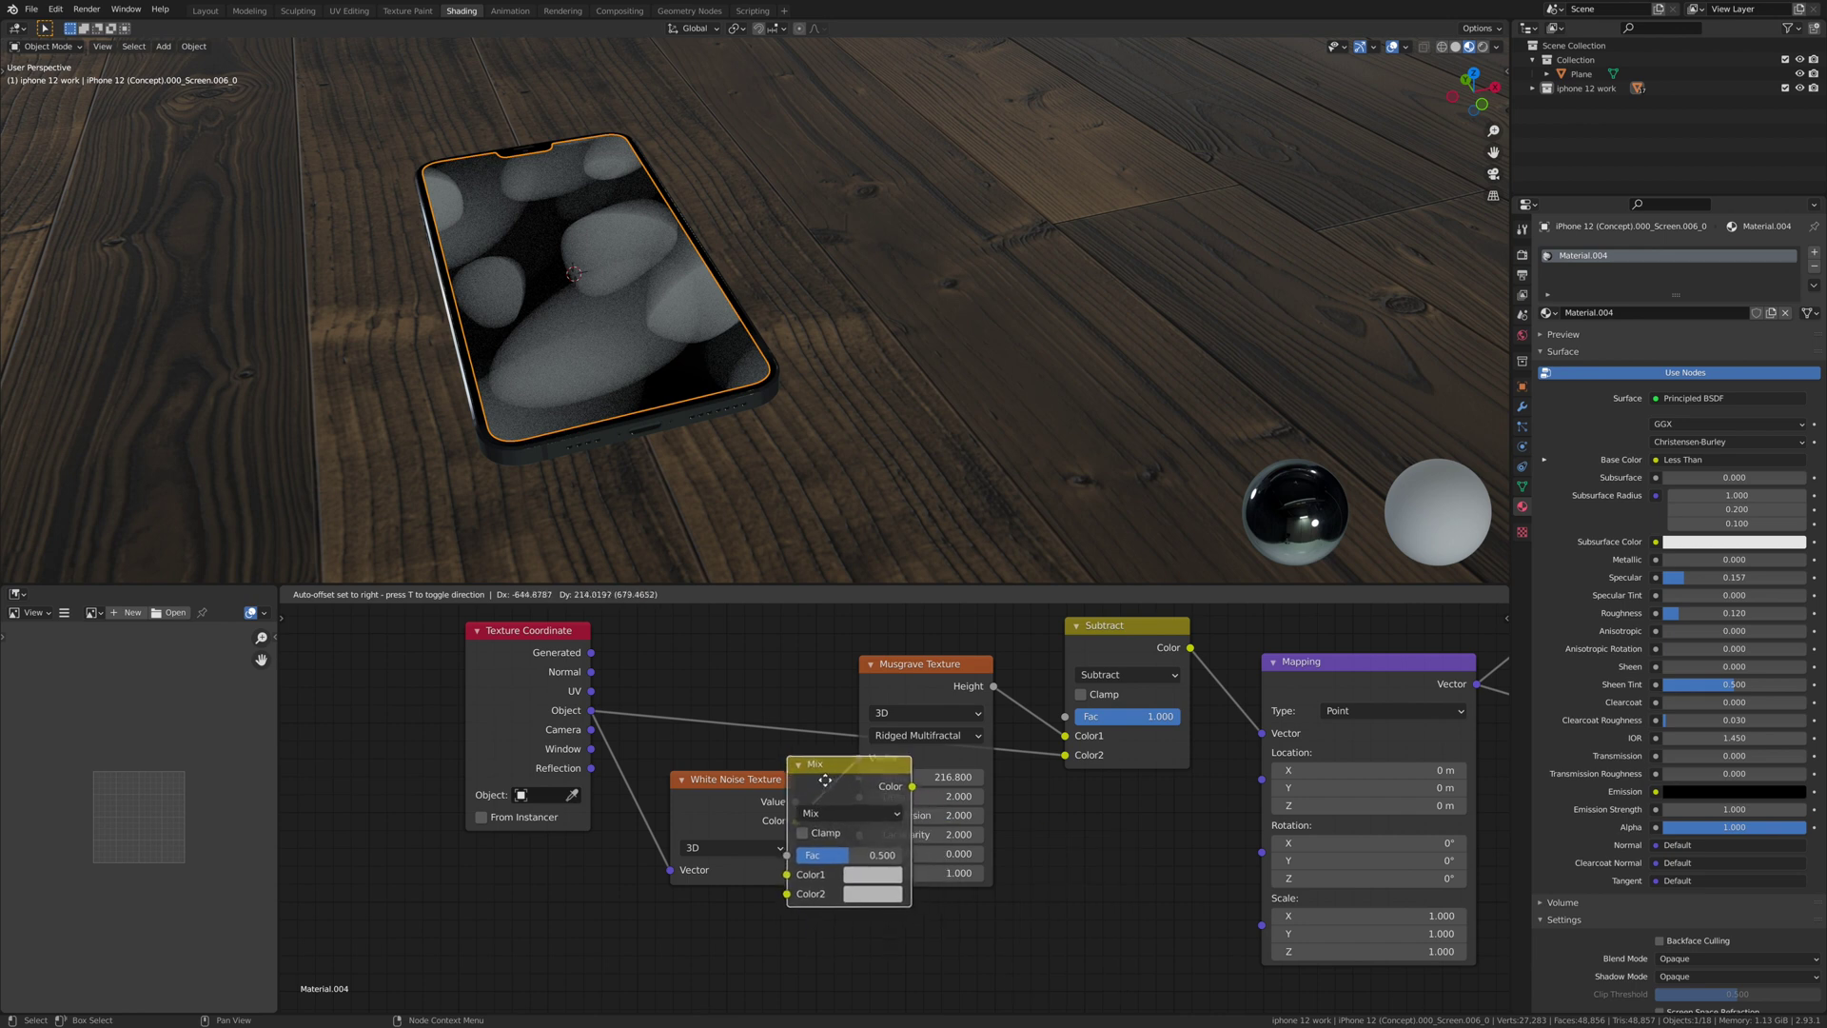
- Place a Mix node between the White Noise and Musgrave Textures, and connect the Texture Coordinate's Object output to its Color2 input
left_click(894, 791)
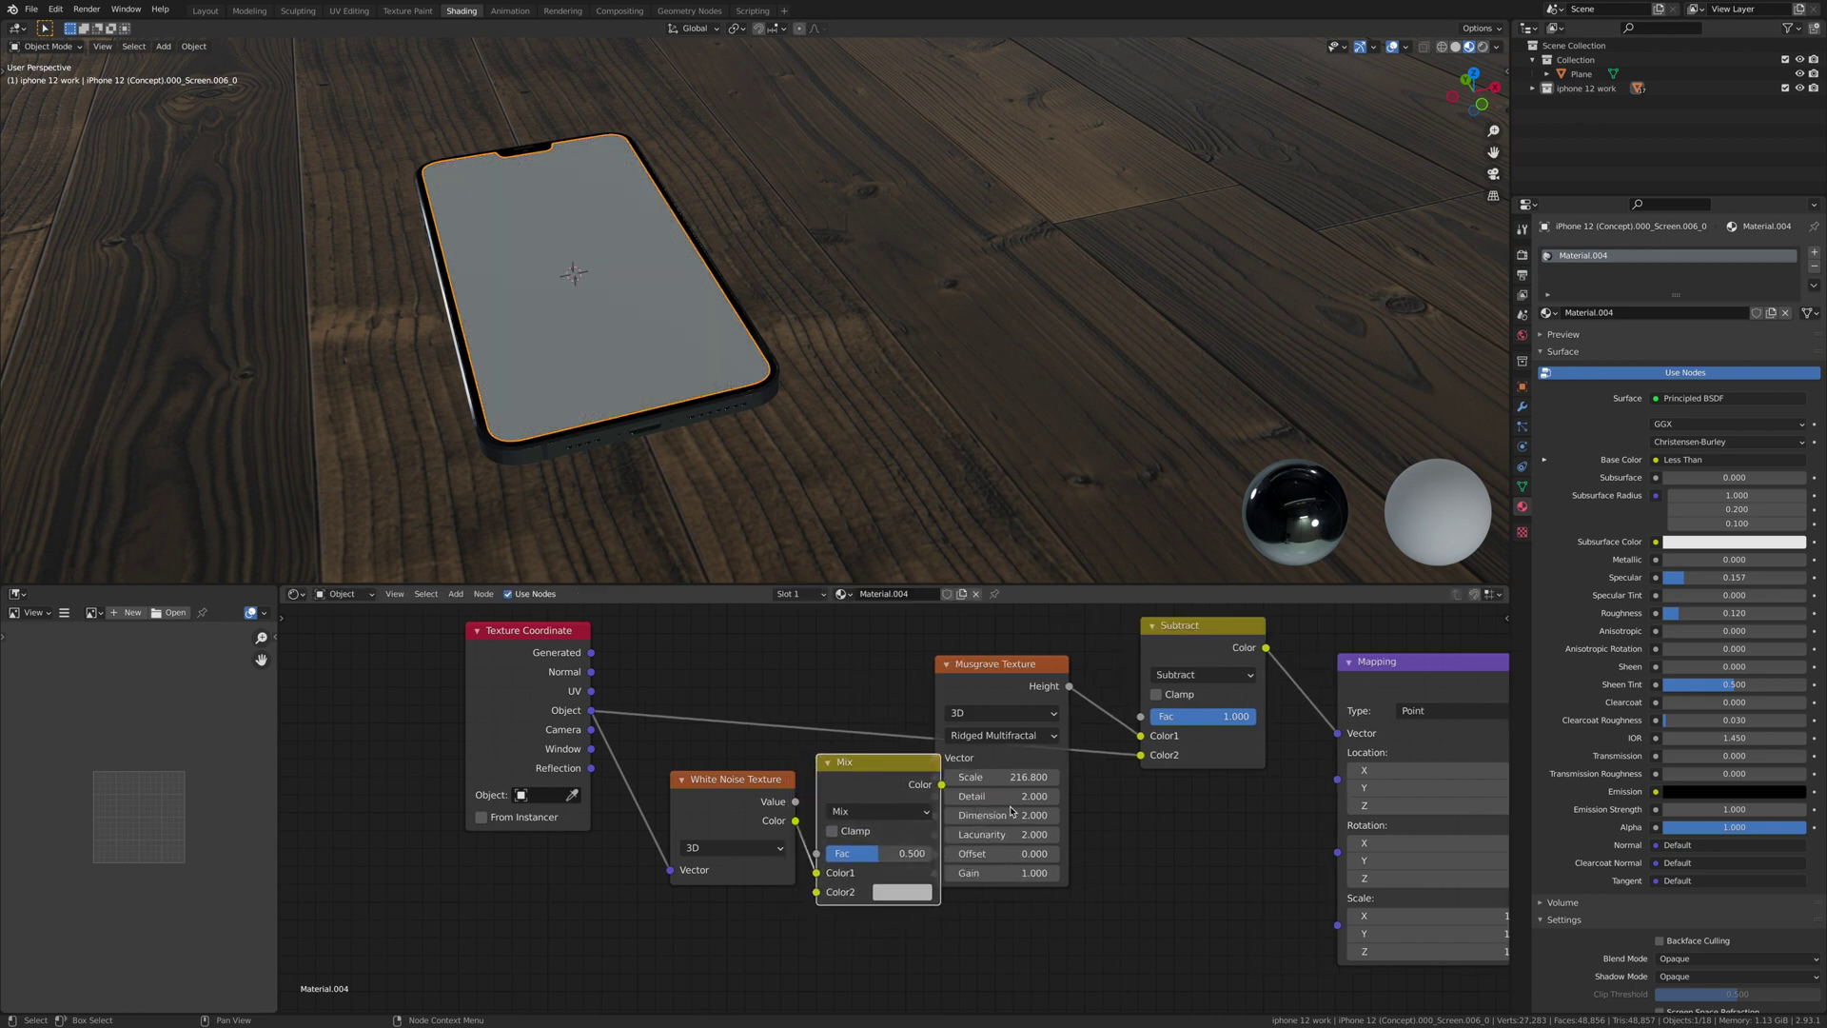
left_click_drag(591, 712, 596, 714)
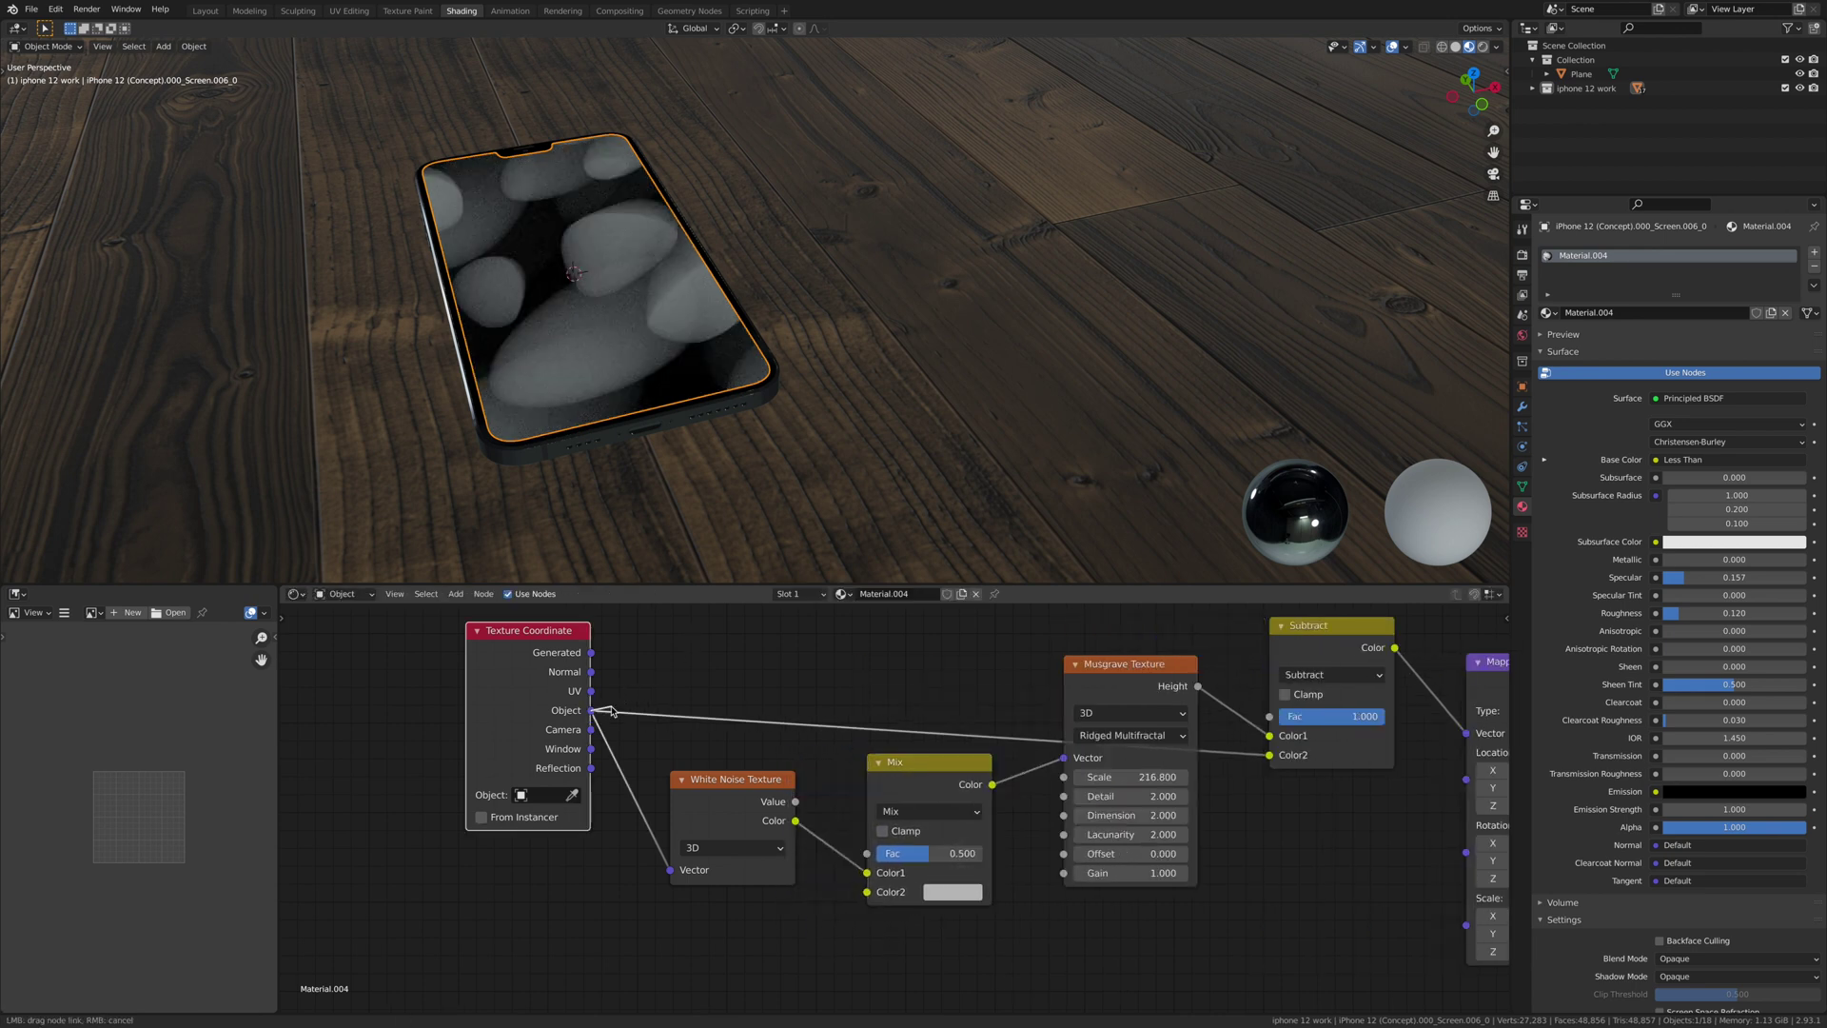
left_click_drag(871, 897, 1032, 879)
- Insert a ColorRamp node between the Less Than node and the Principled BSDF's Base Color
scroll(957, 865, "up", 2)
middle_click_drag(611, 367, 561, 452)
scroll(666, 409, "down", 4)
middle_click_drag(718, 373, 812, 354)
middle_click_drag(958, 673, 635, 660)
scroll(638, 662, "down", 7)
scroll(1152, 844, "down", 2)
middle_click_drag(1152, 844, 958, 920)
scroll(1045, 890, "up", 4)
type("olo")
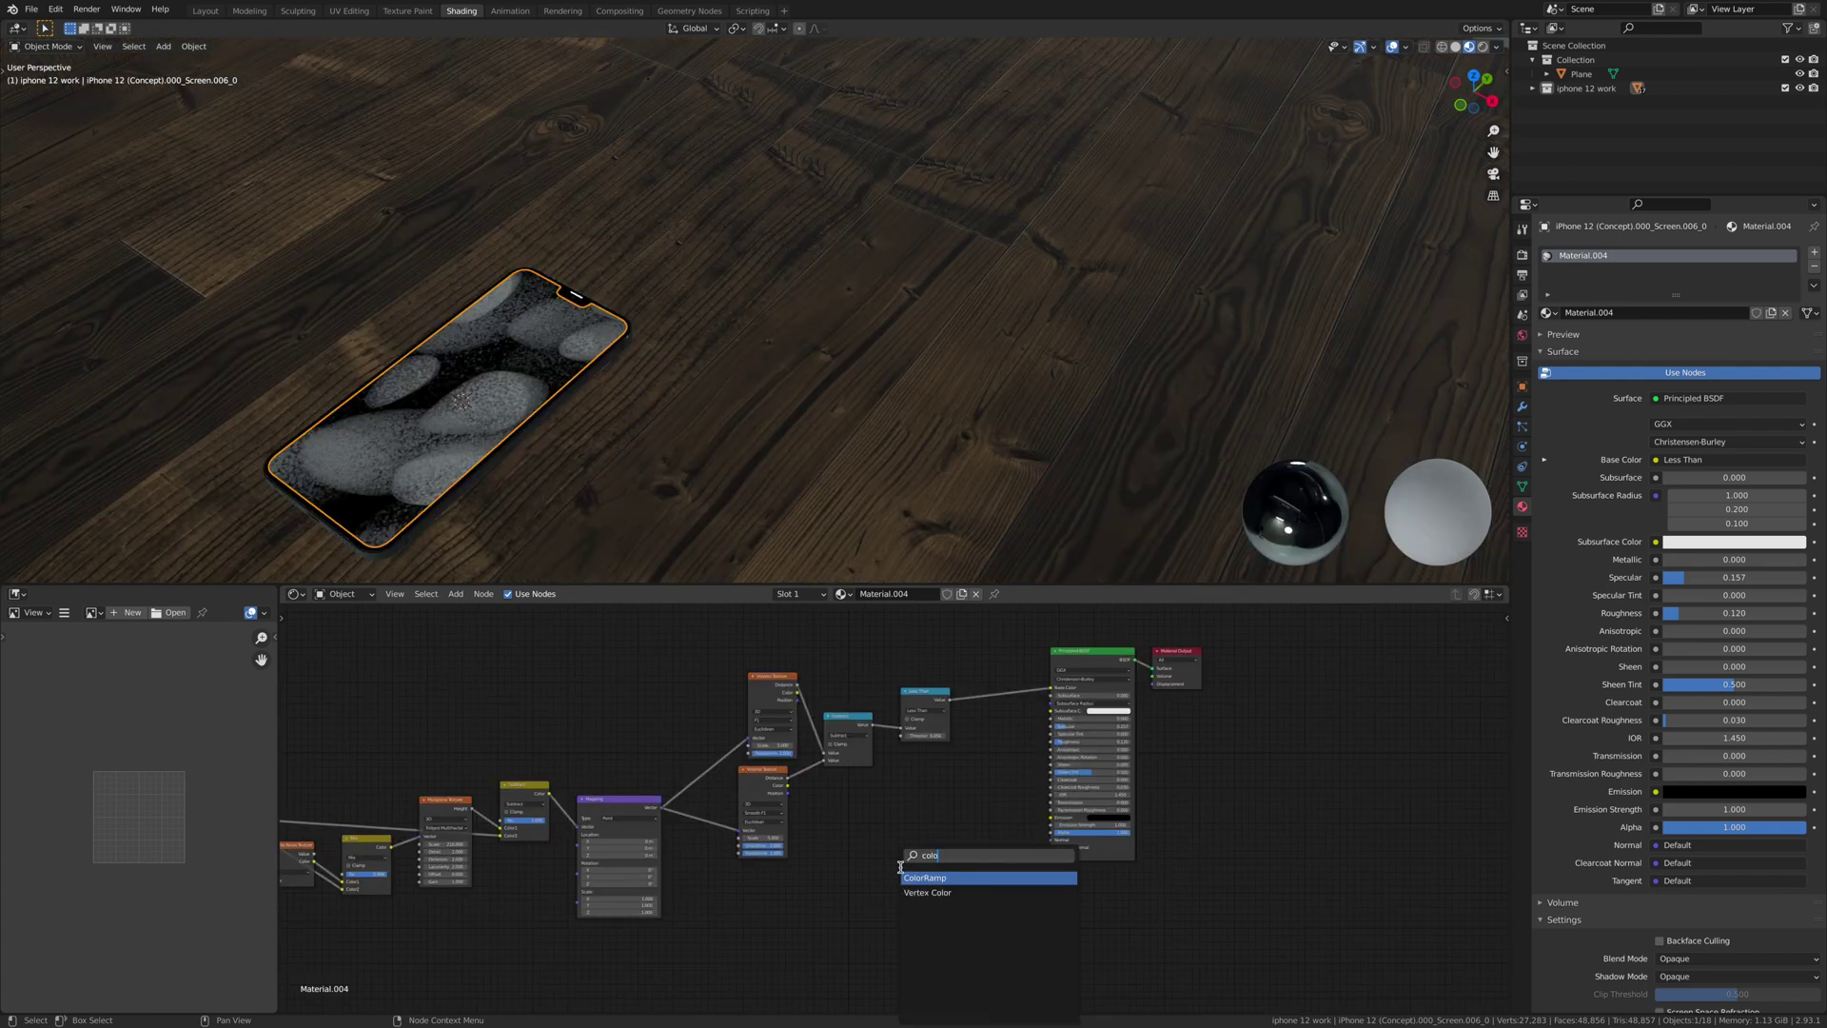
left_click(944, 874)
left_click(999, 771)
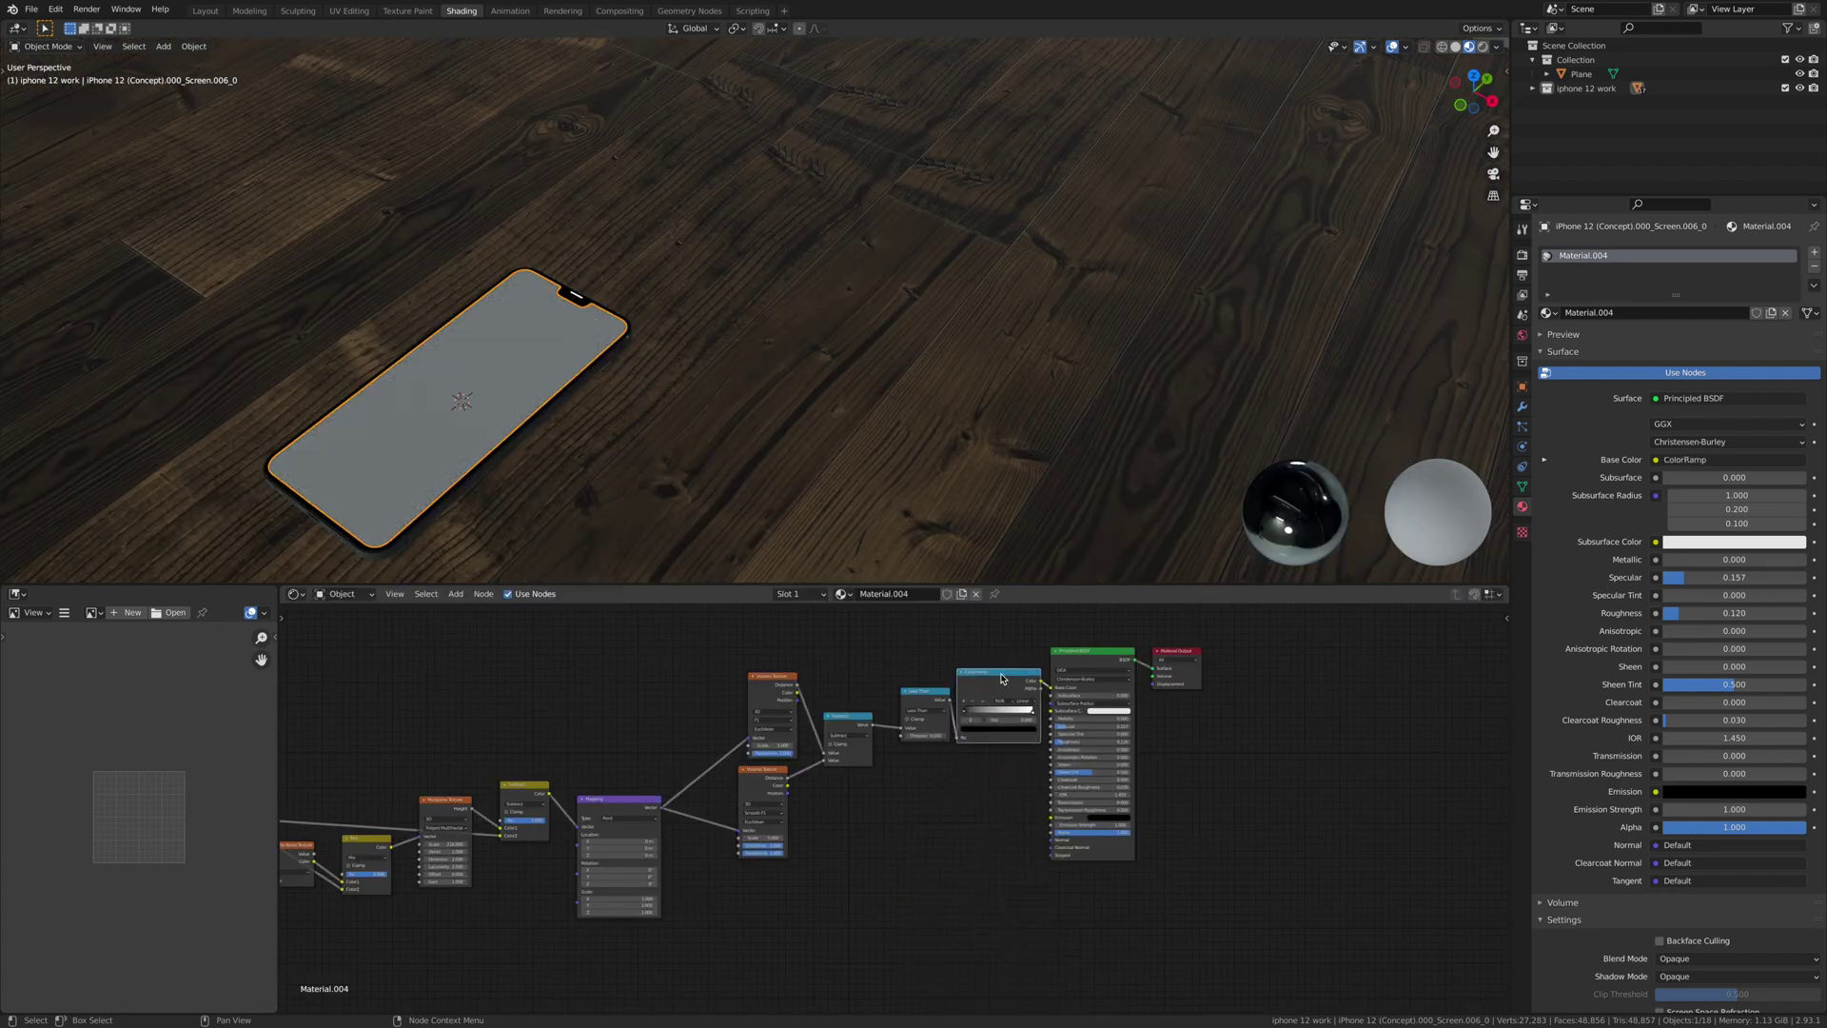
- Darken the ColorRamp's white stop at position 1.000 to a dark grey
scroll(1029, 774, "up", 4)
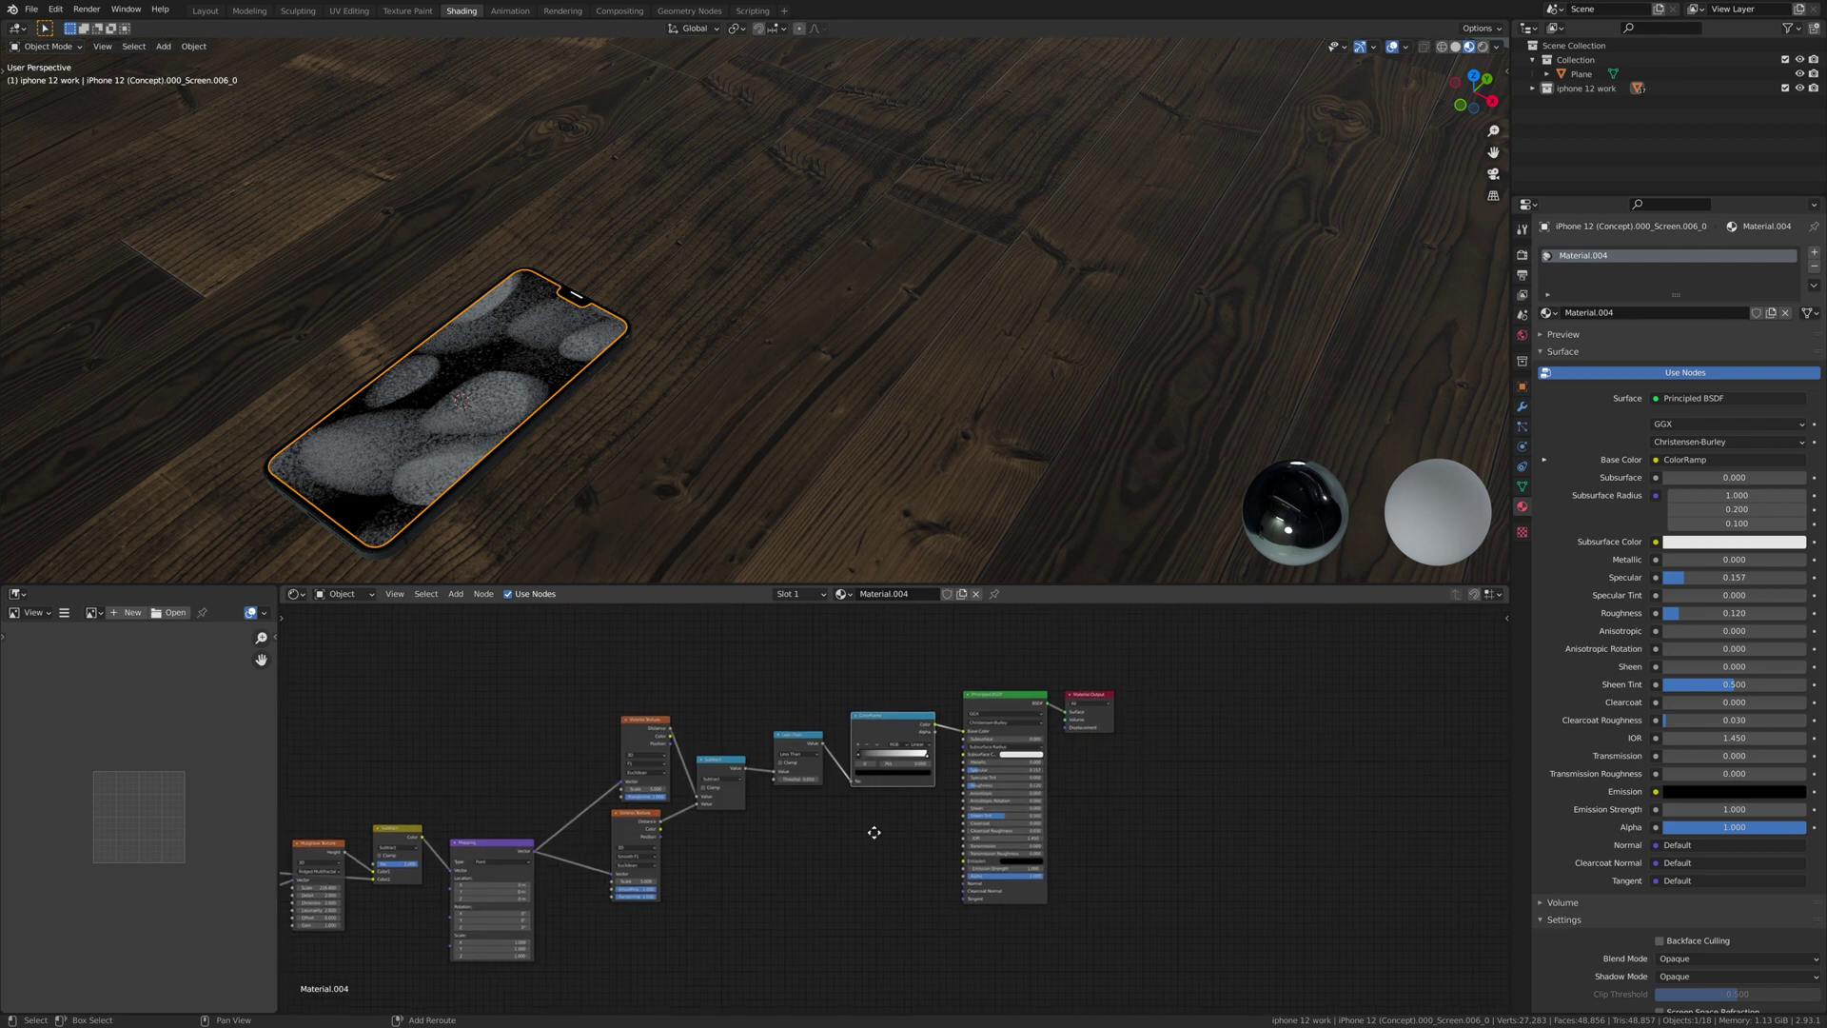
left_click(922, 752)
left_click(909, 750)
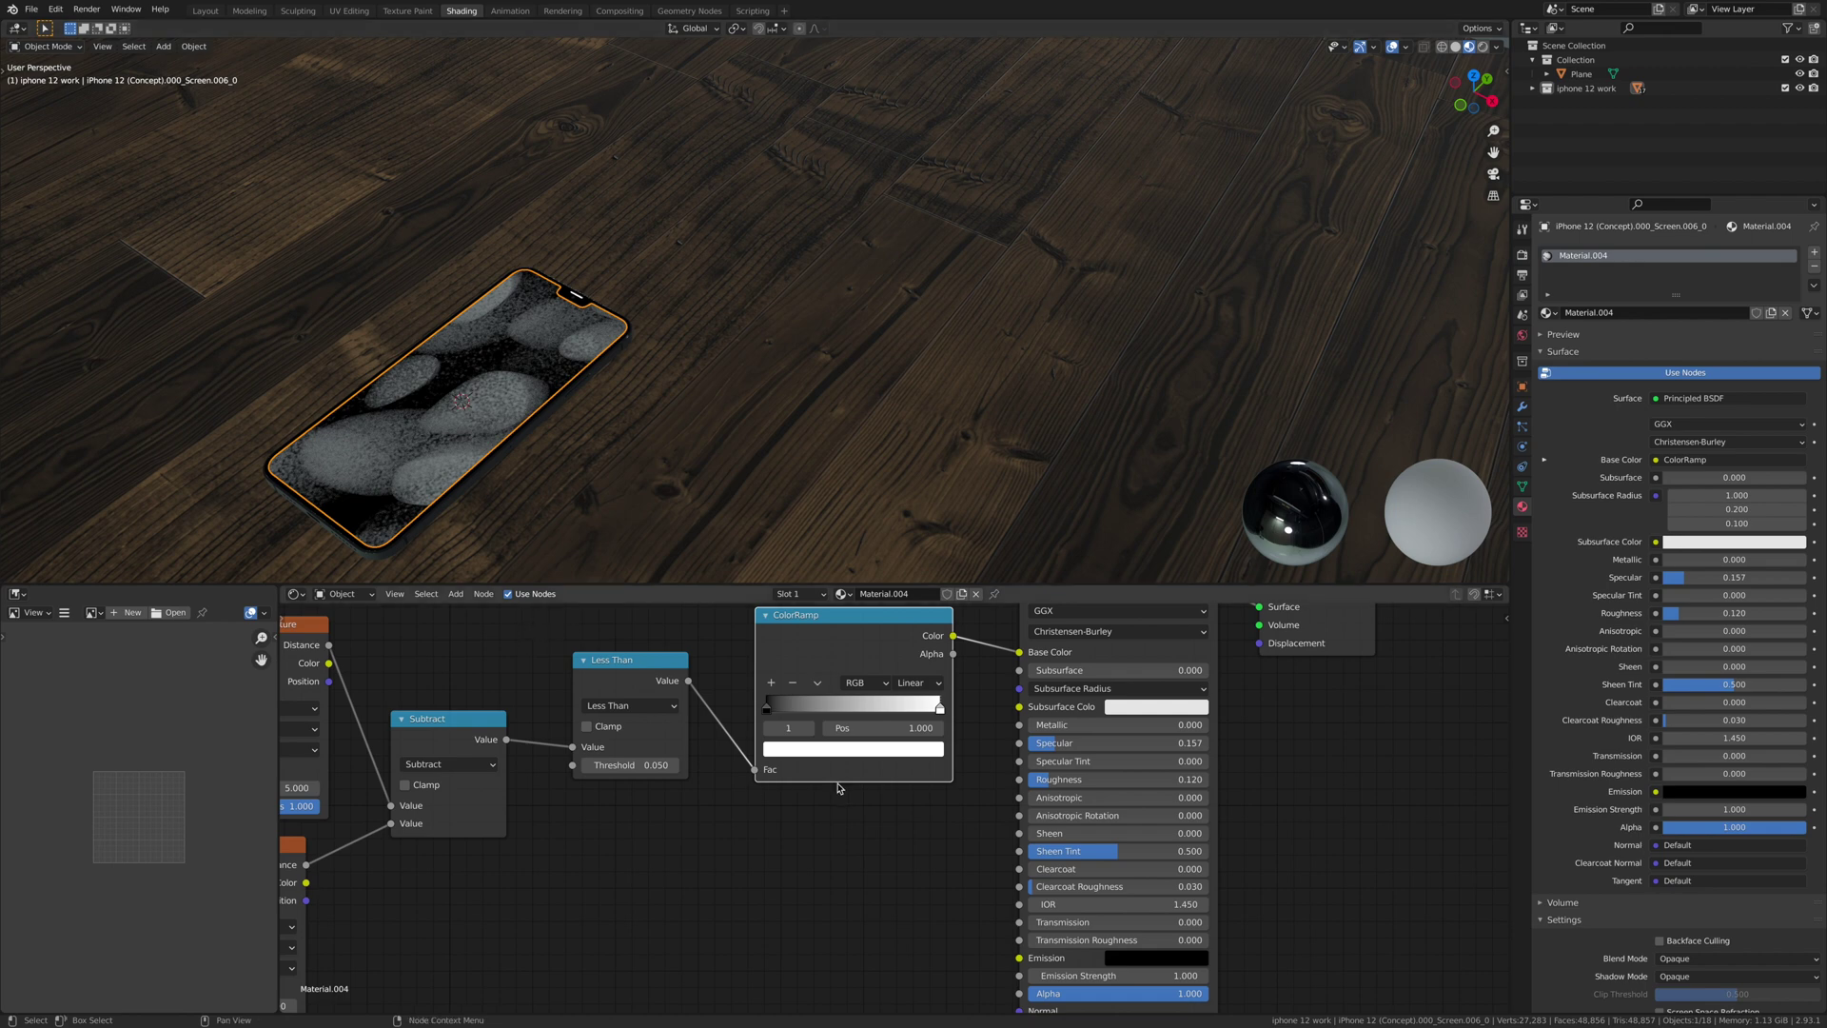
left_click(912, 749)
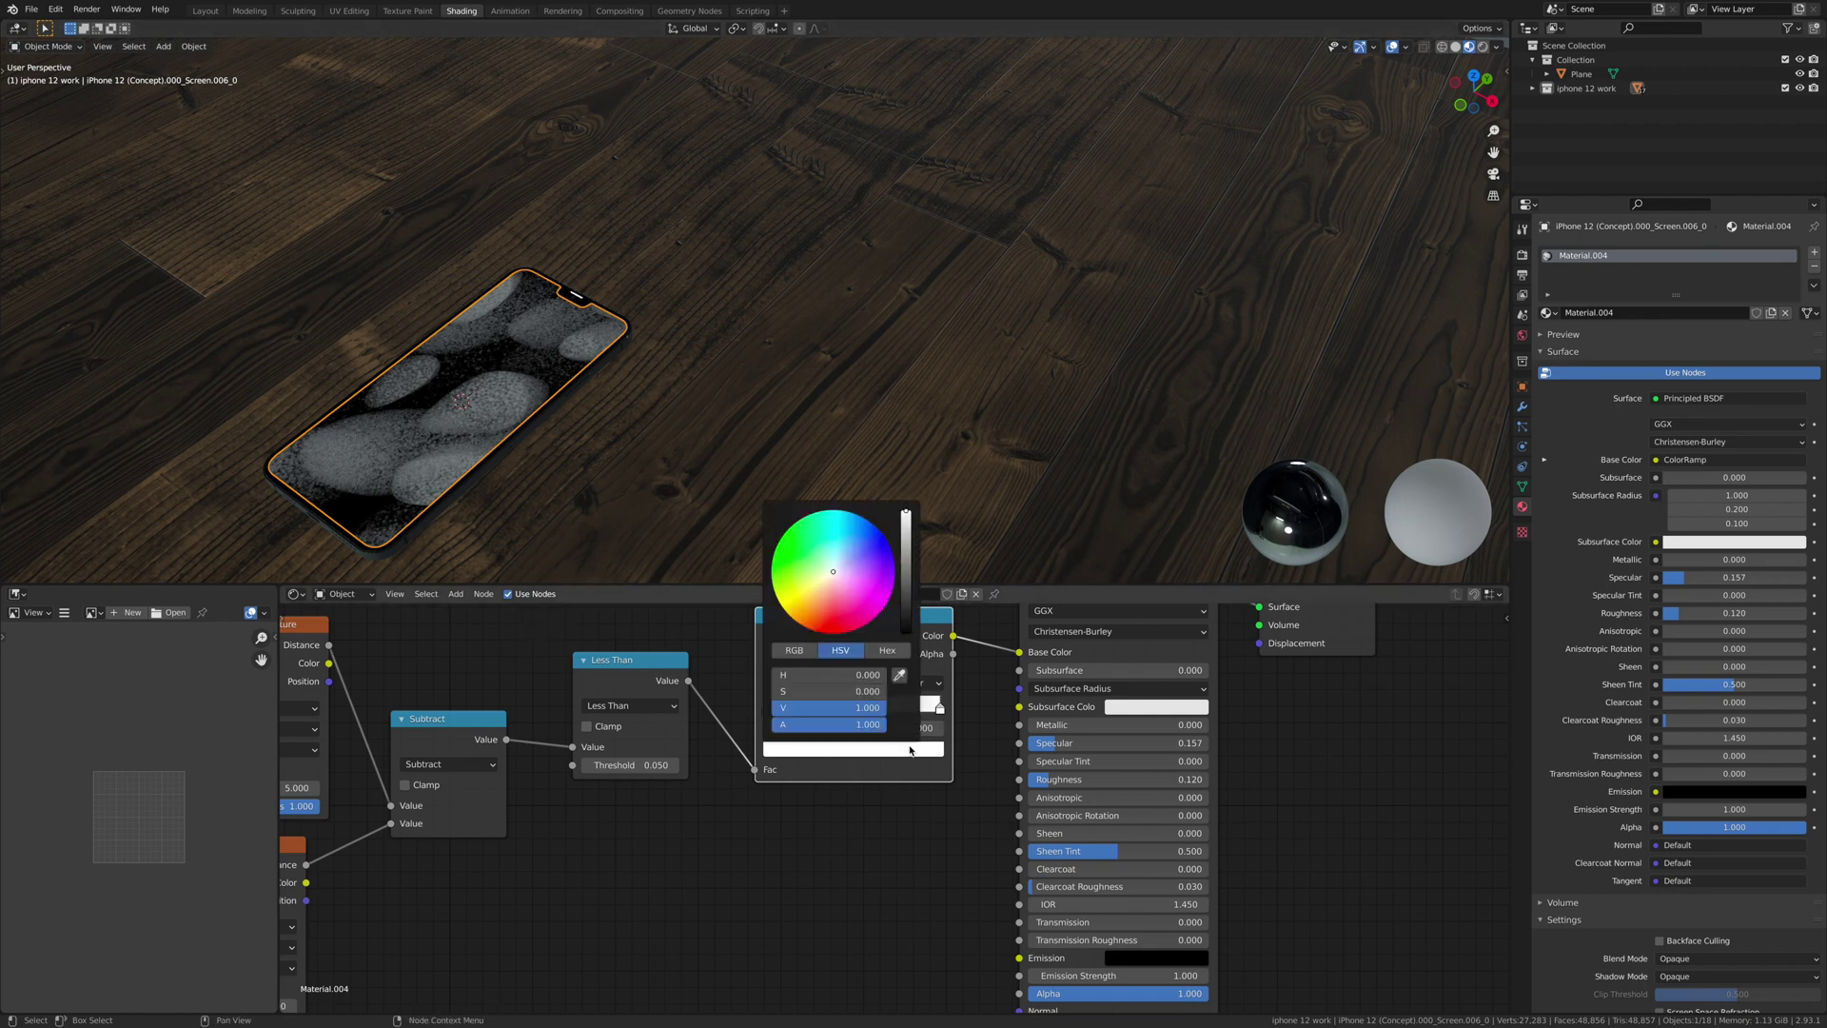
left_click(914, 747)
left_click_drag(904, 575, 906, 580)
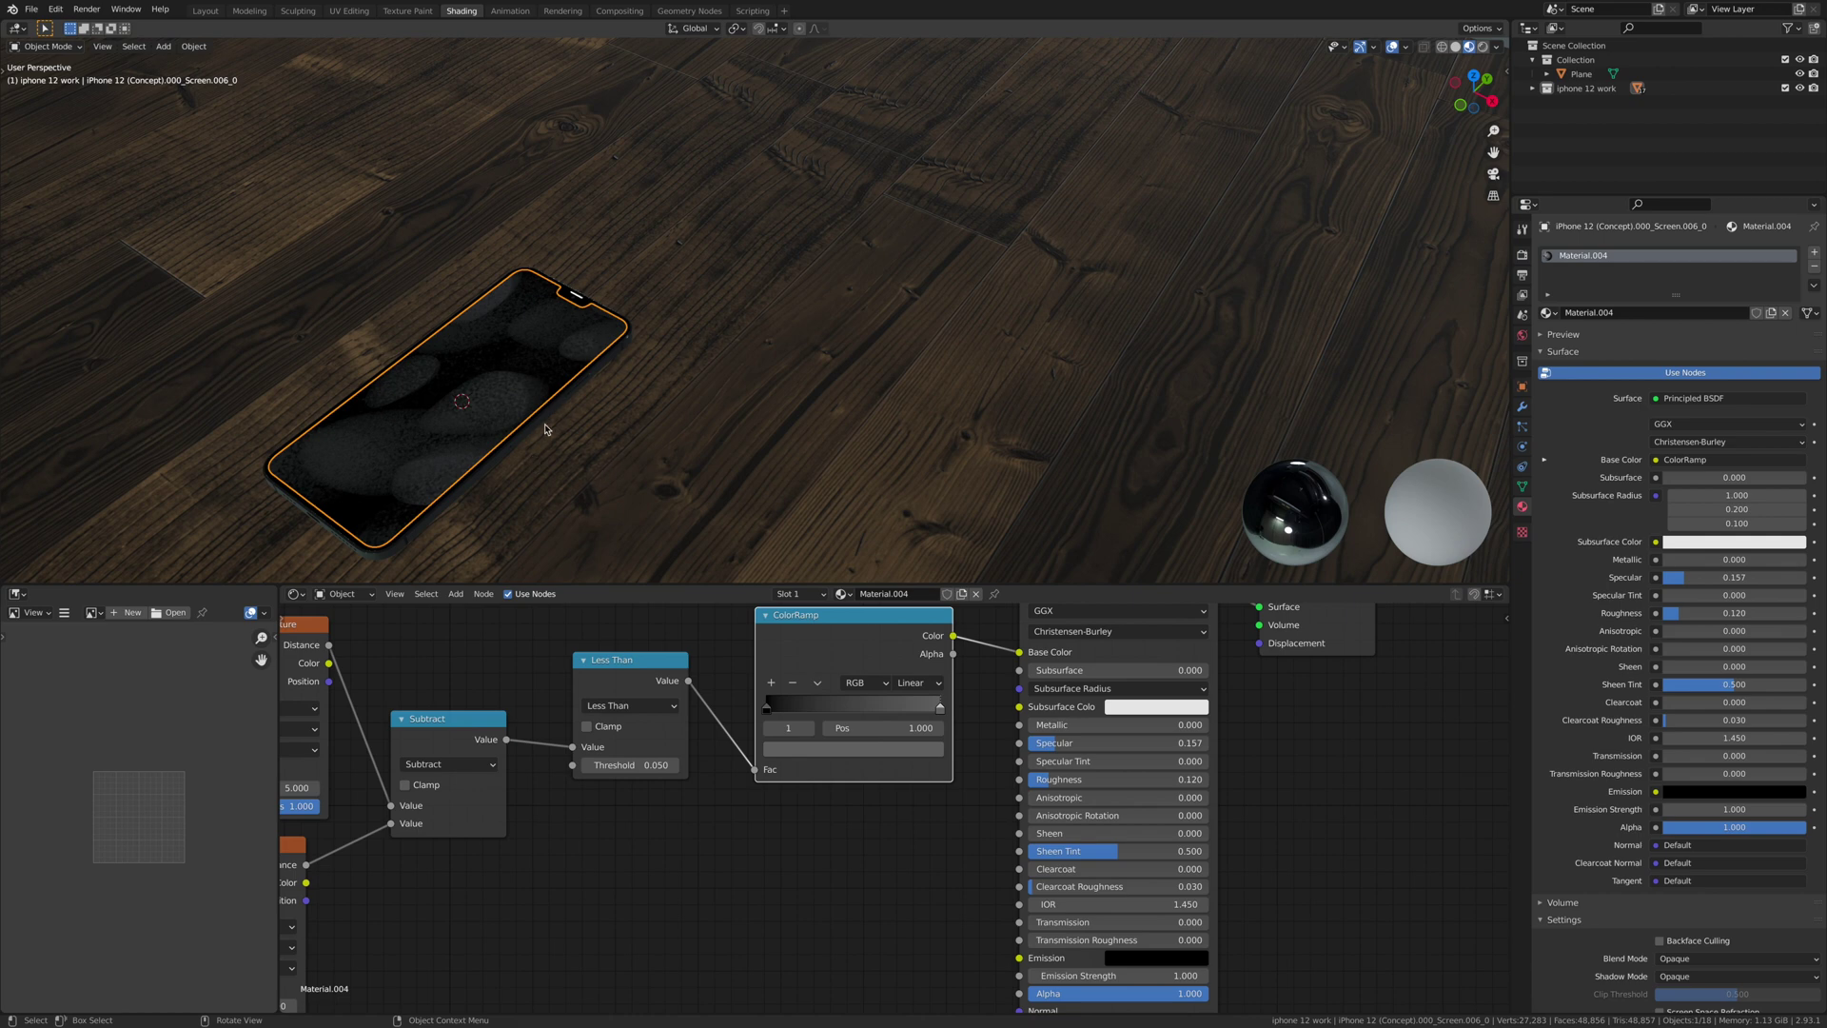
- Set the scale of the F1 Voronoi Texture to 15
left_click(571, 858)
middle_click_drag(639, 830, 1291, 782)
scroll(980, 894, "up", 3)
scroll(898, 818, "down", 4)
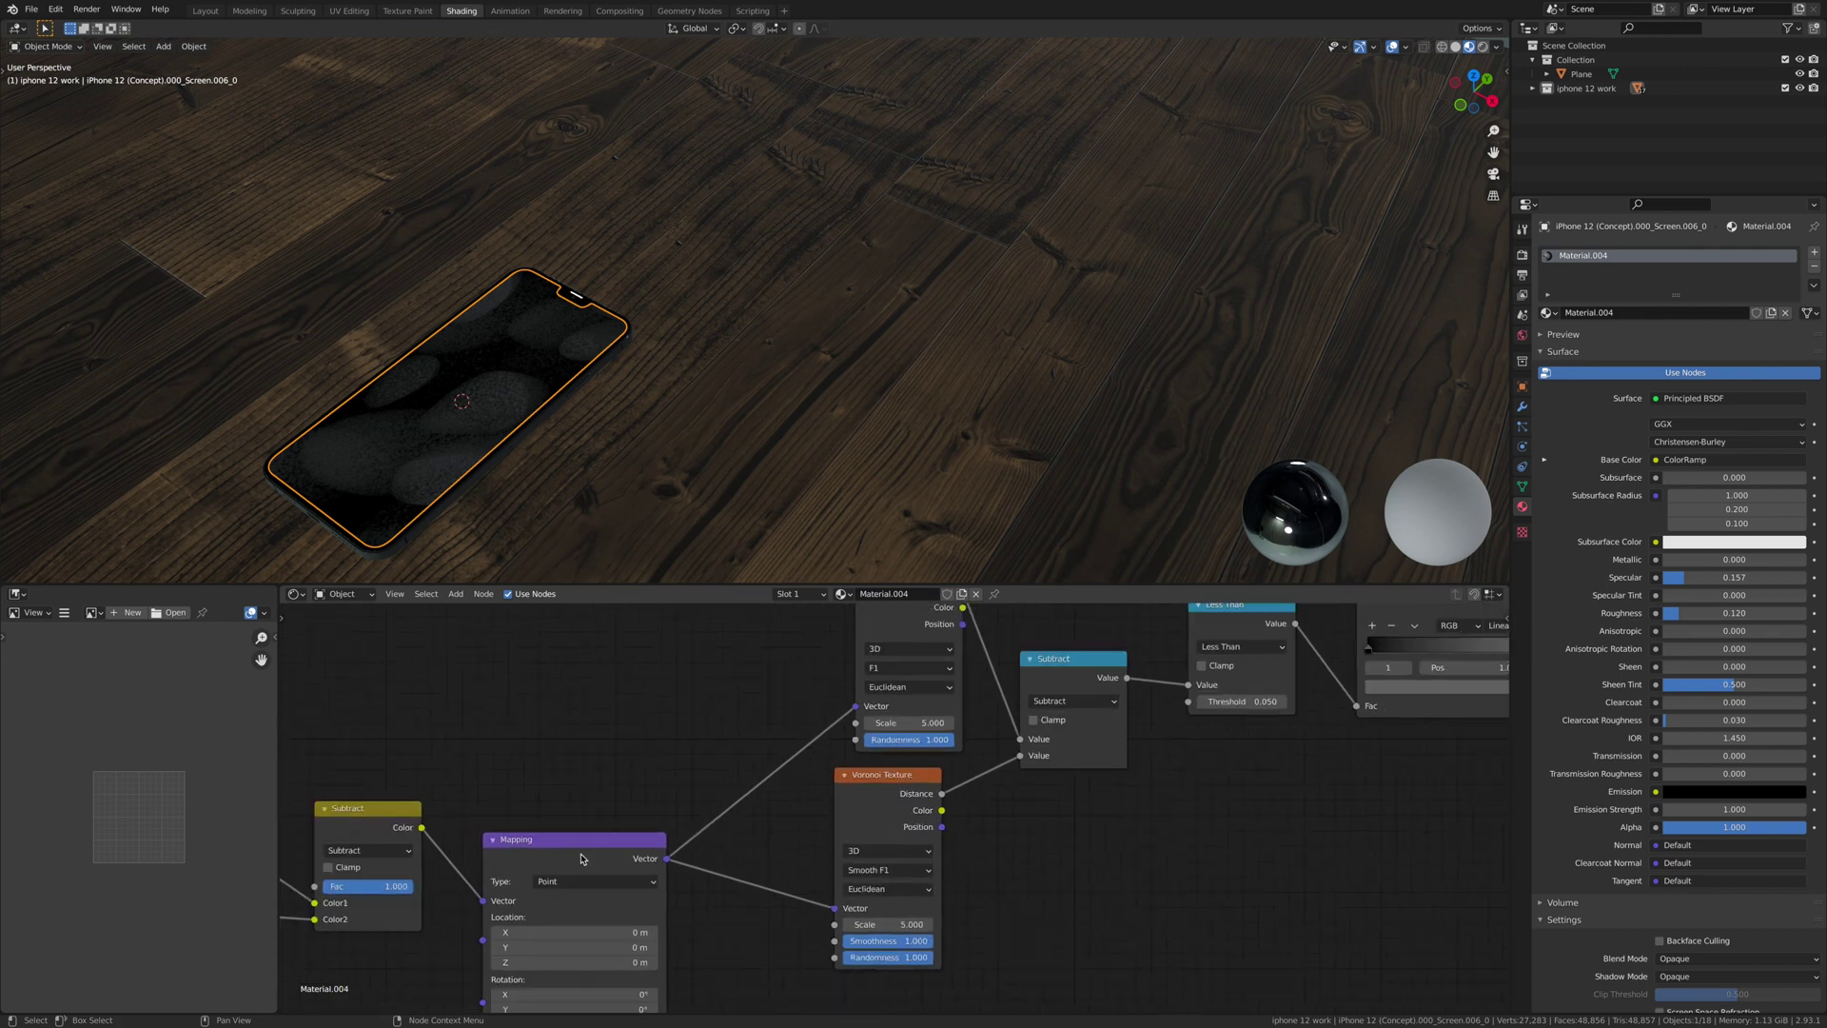
middle_click_drag(581, 857, 1119, 709)
scroll(1119, 709, "down", 1)
middle_click_drag(950, 783, 1083, 719)
scroll(1083, 718, "up", 4)
middle_click_drag(723, 836, 958, 851)
scroll(952, 837, "up", 5)
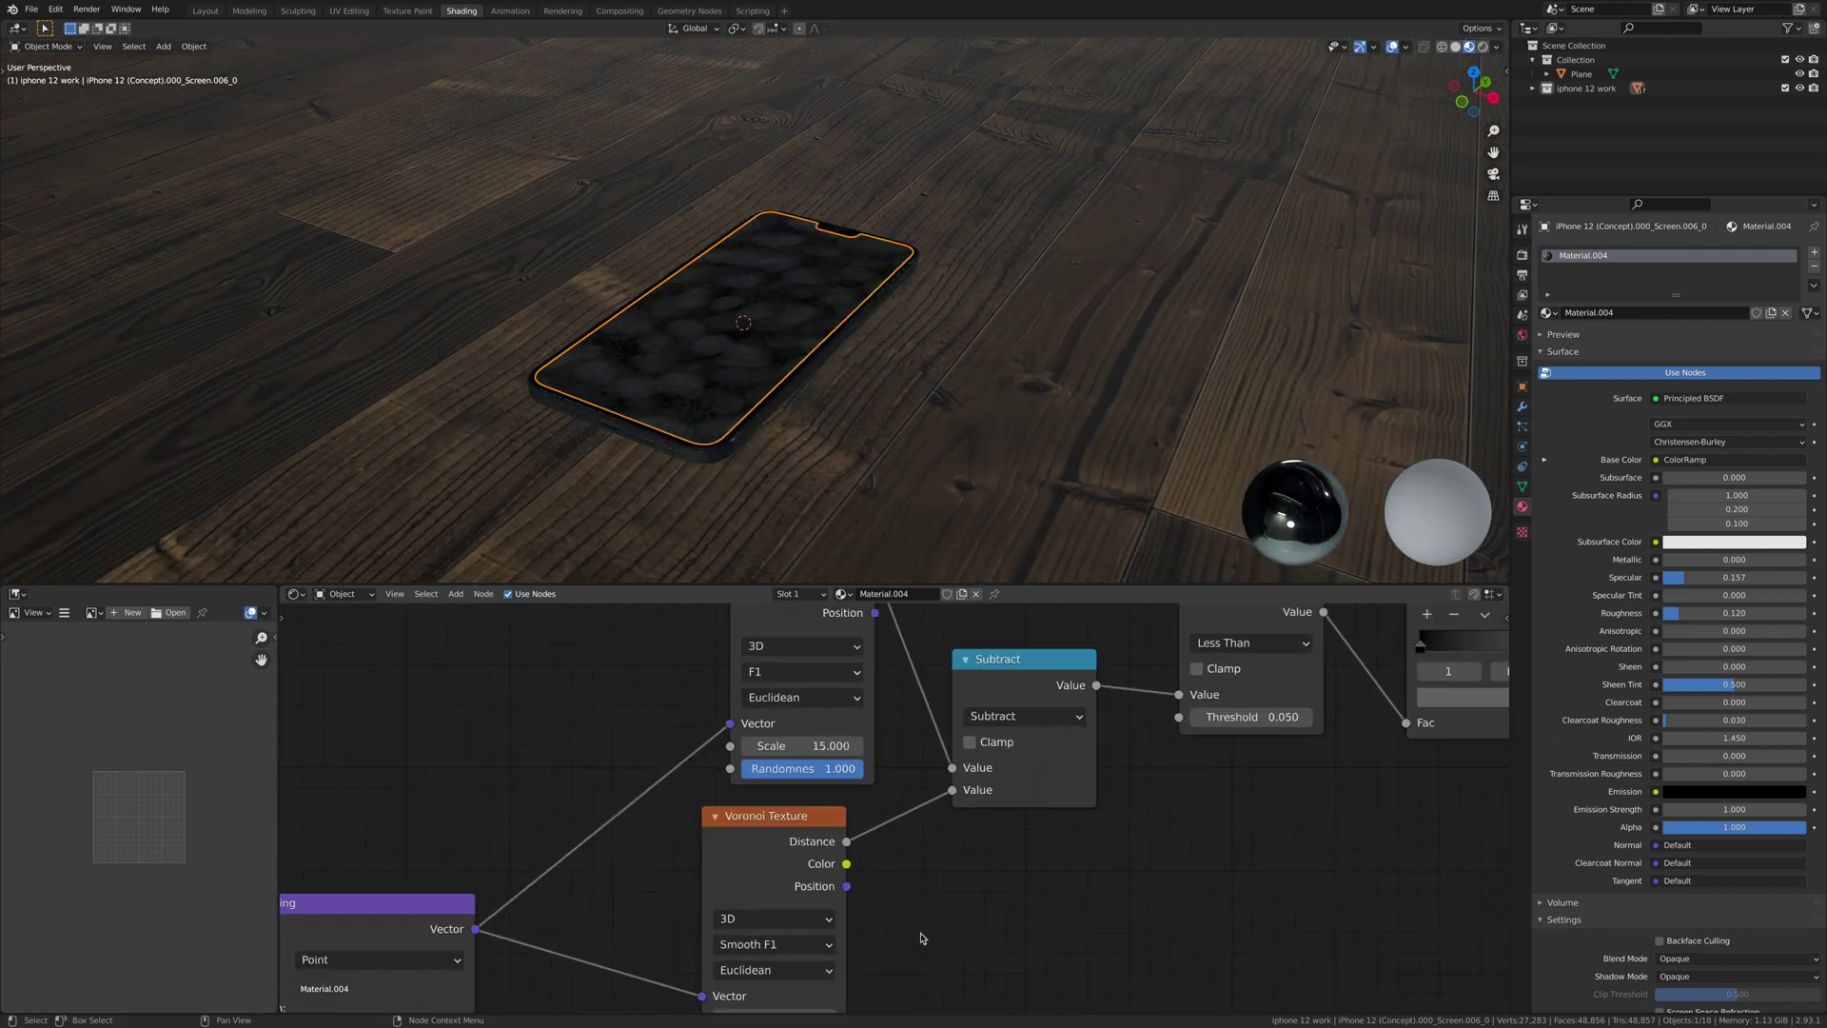
- Set the scale of the Smooth F1 Voronoi Texture to about 5.6
scroll(808, 847, "up", 5)
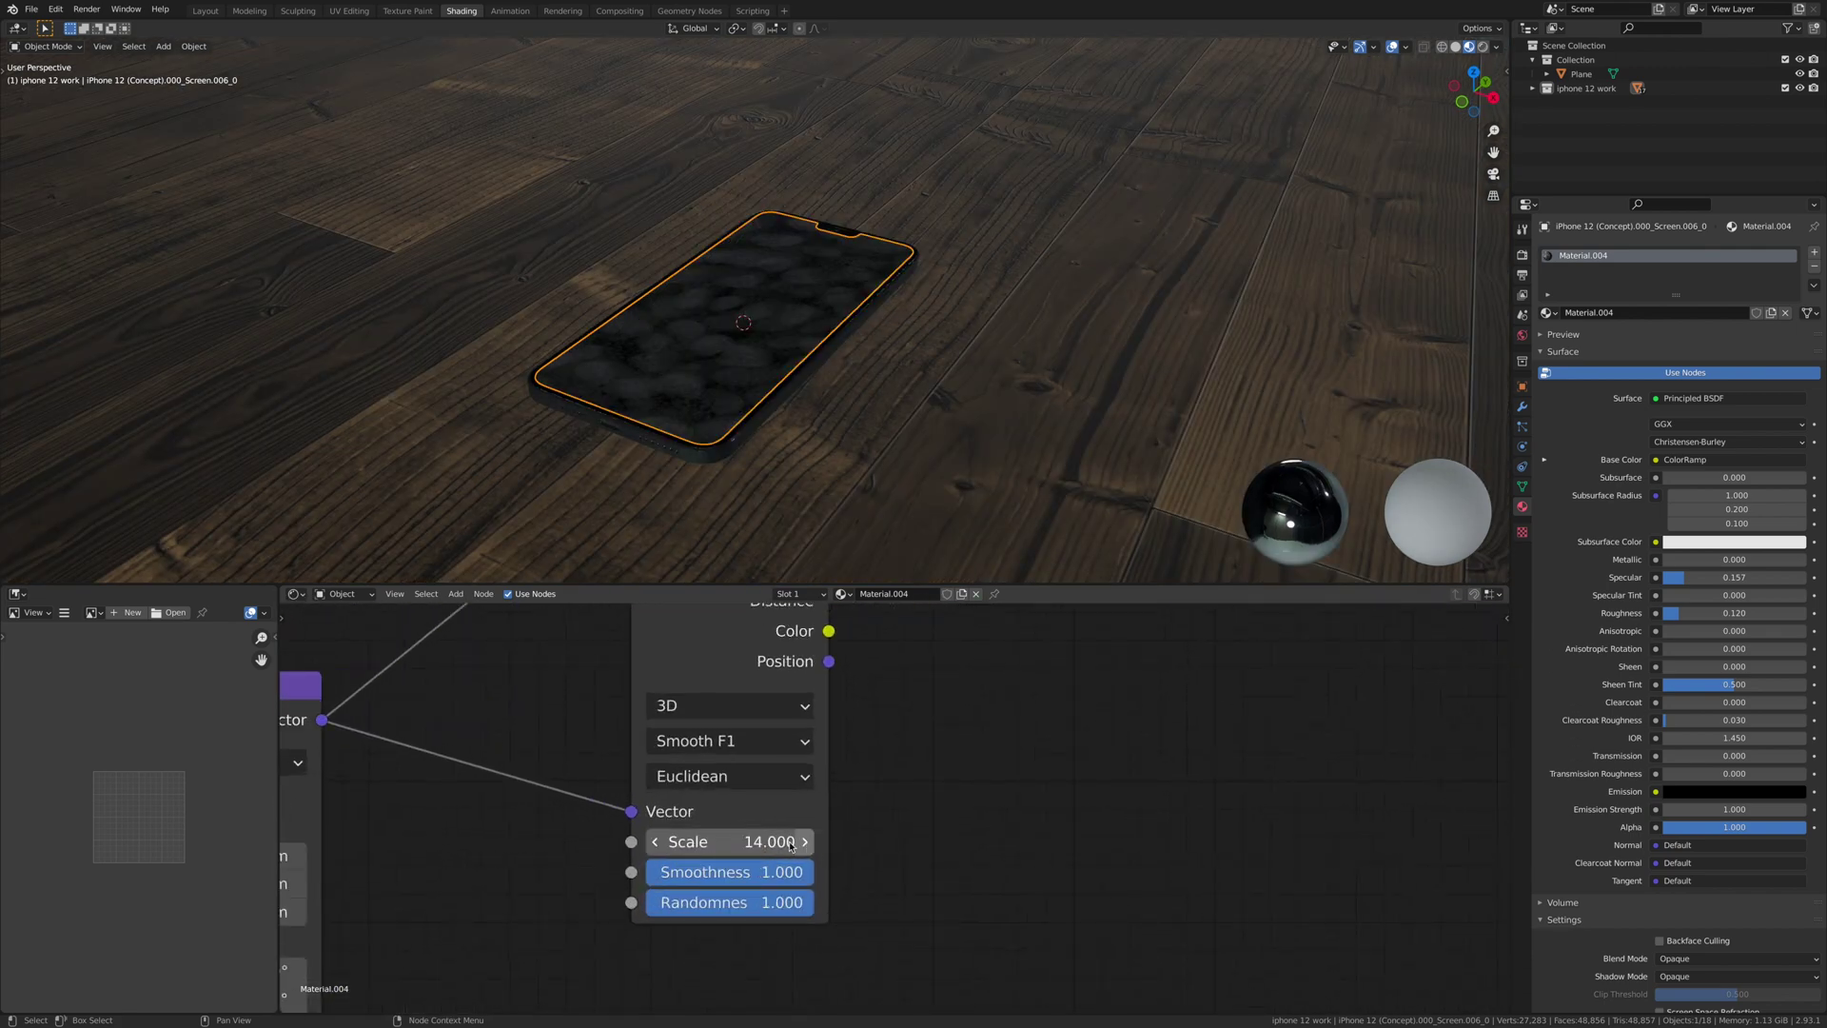
left_click_drag(752, 842, 695, 842)
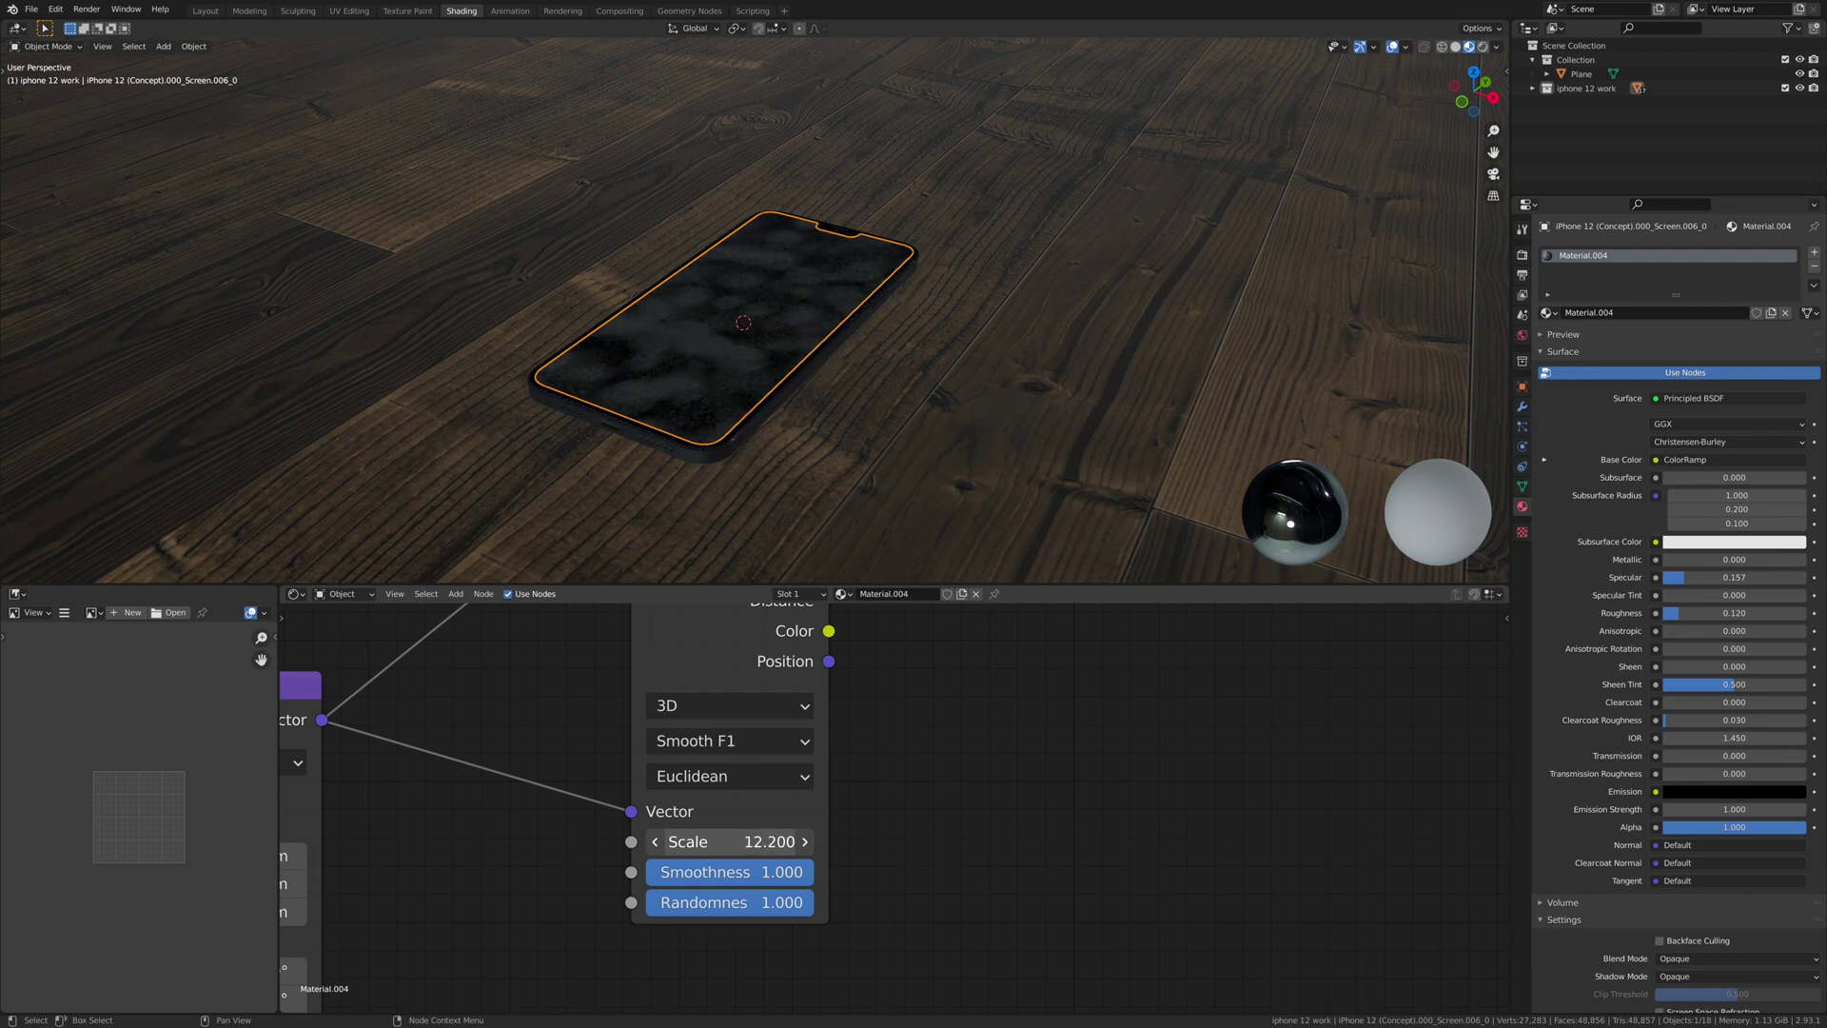
left_click_drag(733, 841, 709, 842)
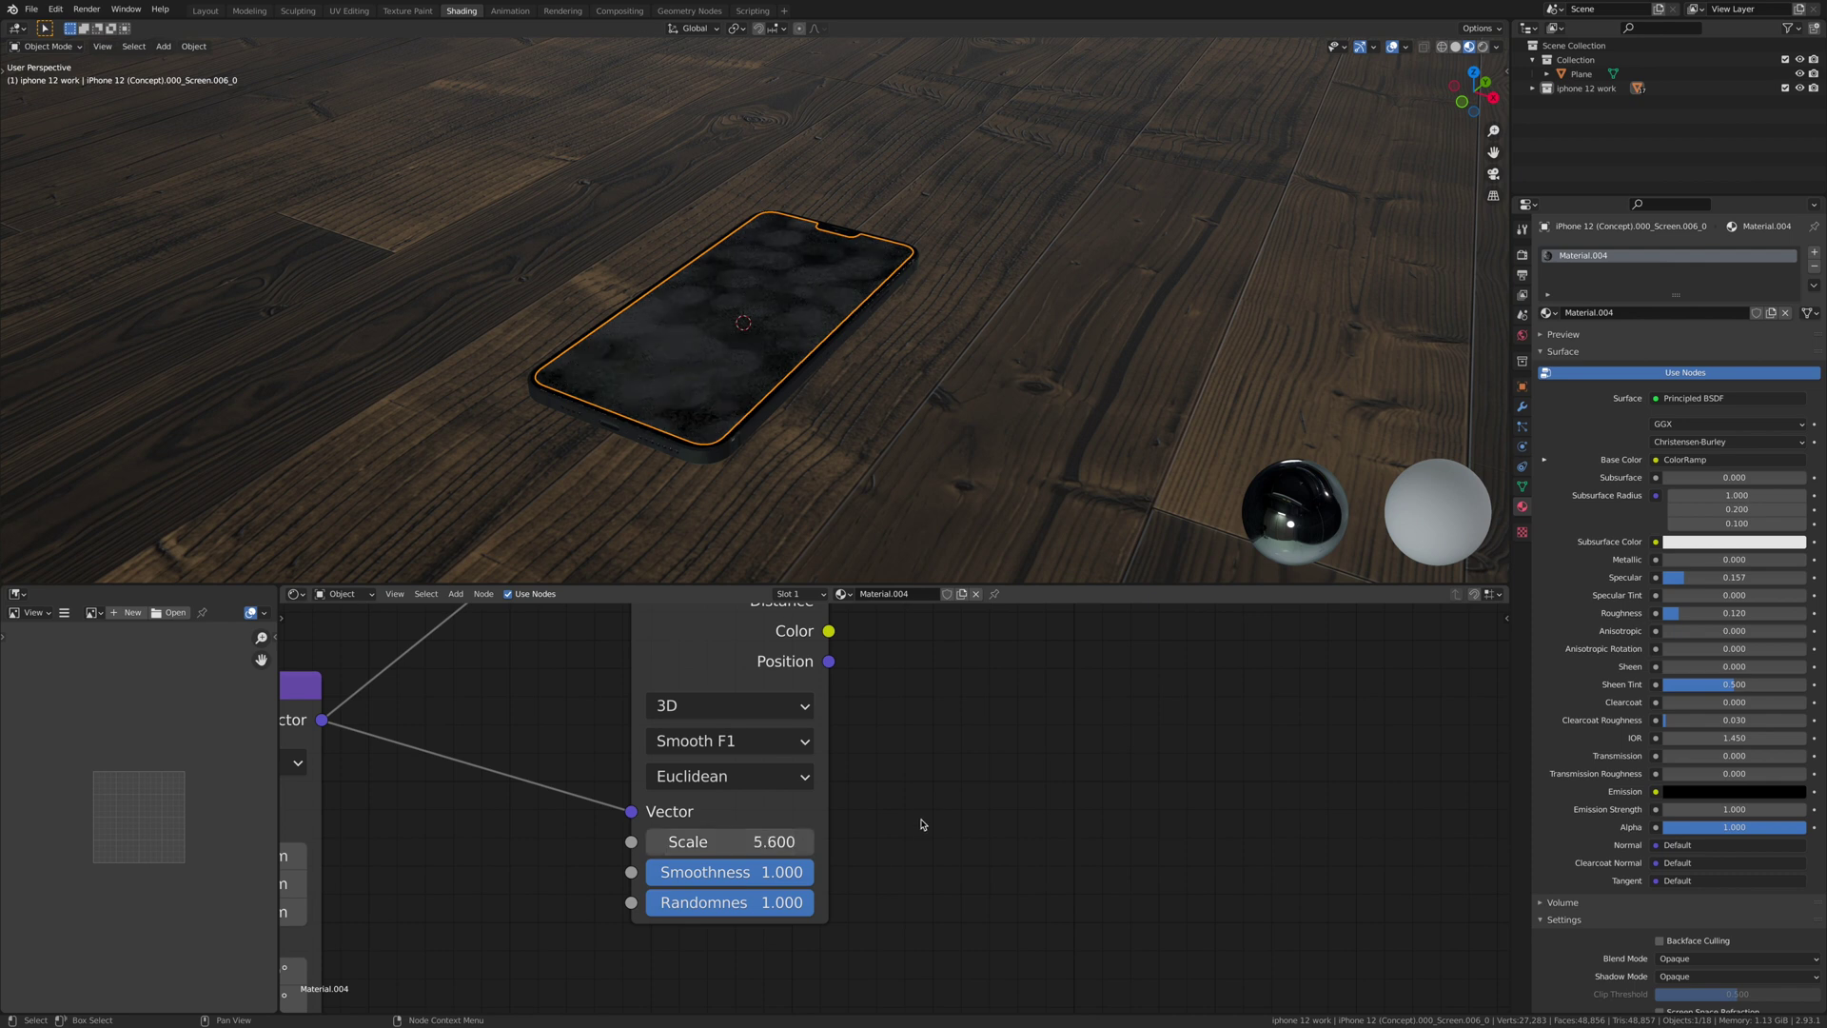
scroll(938, 807, "down", 4)
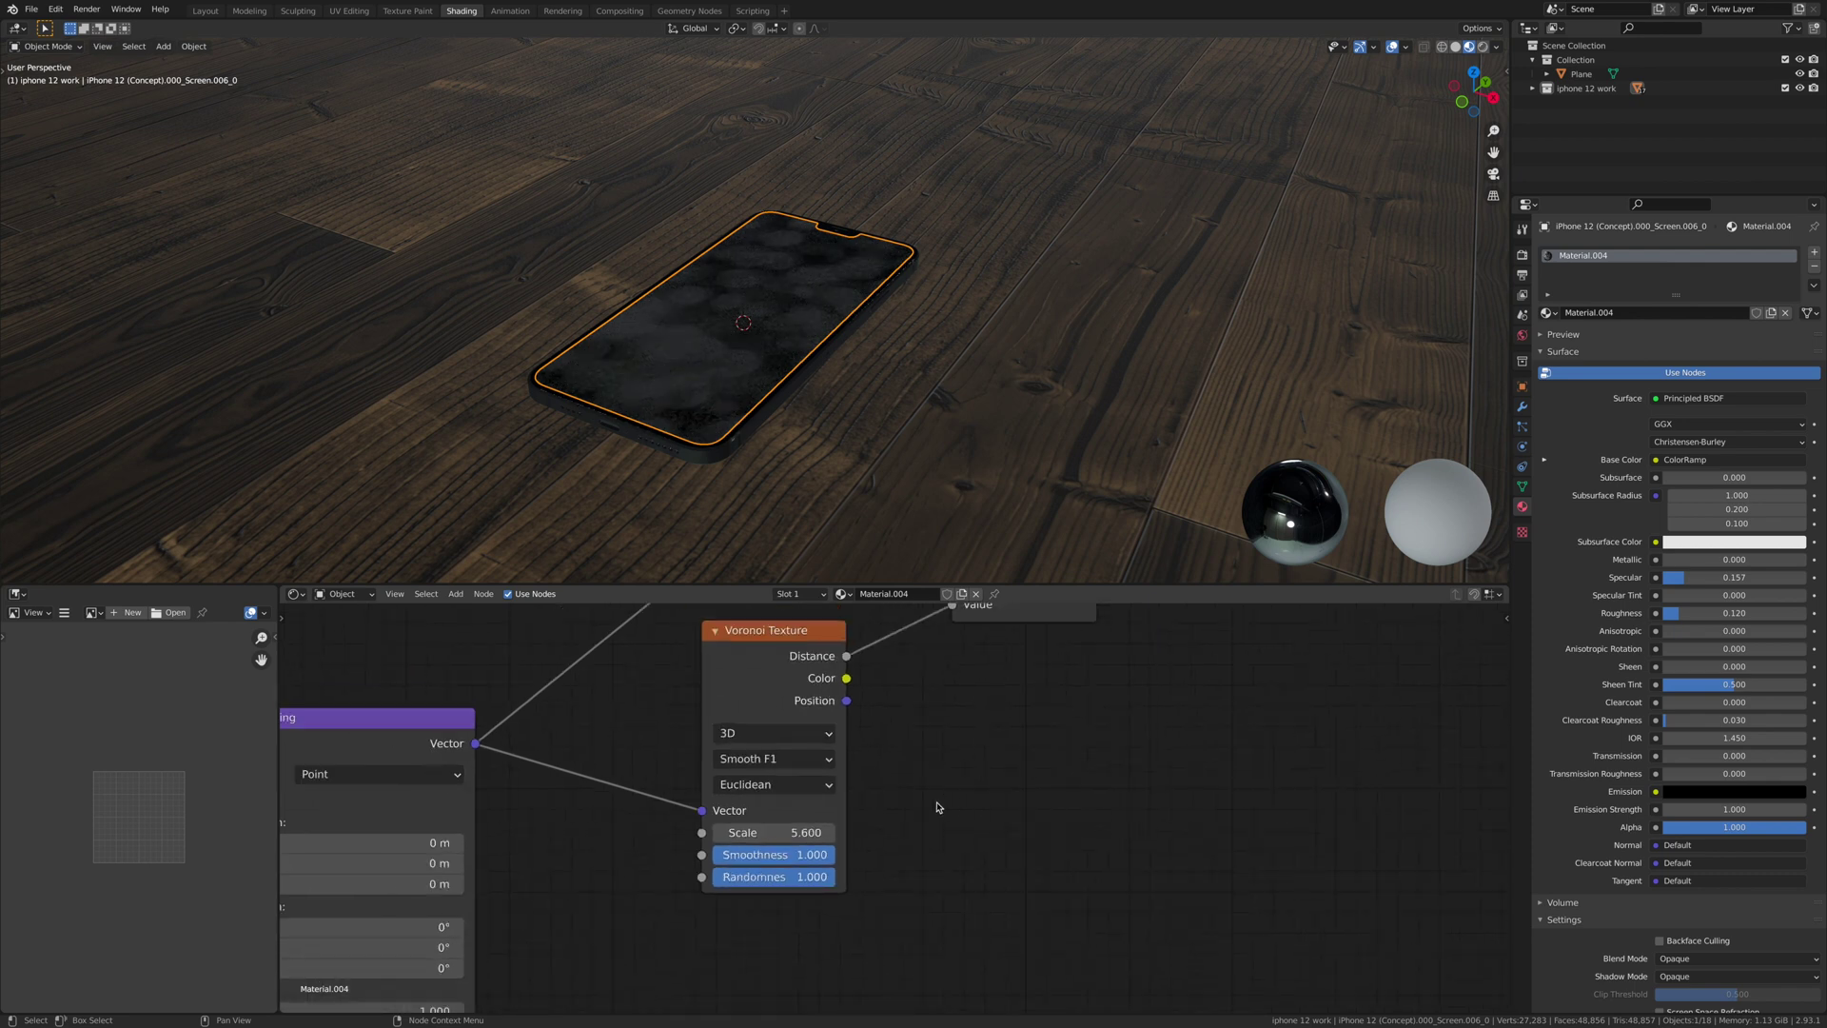
middle_click_drag(1001, 757, 954, 879)
scroll(955, 877, "down", 1)
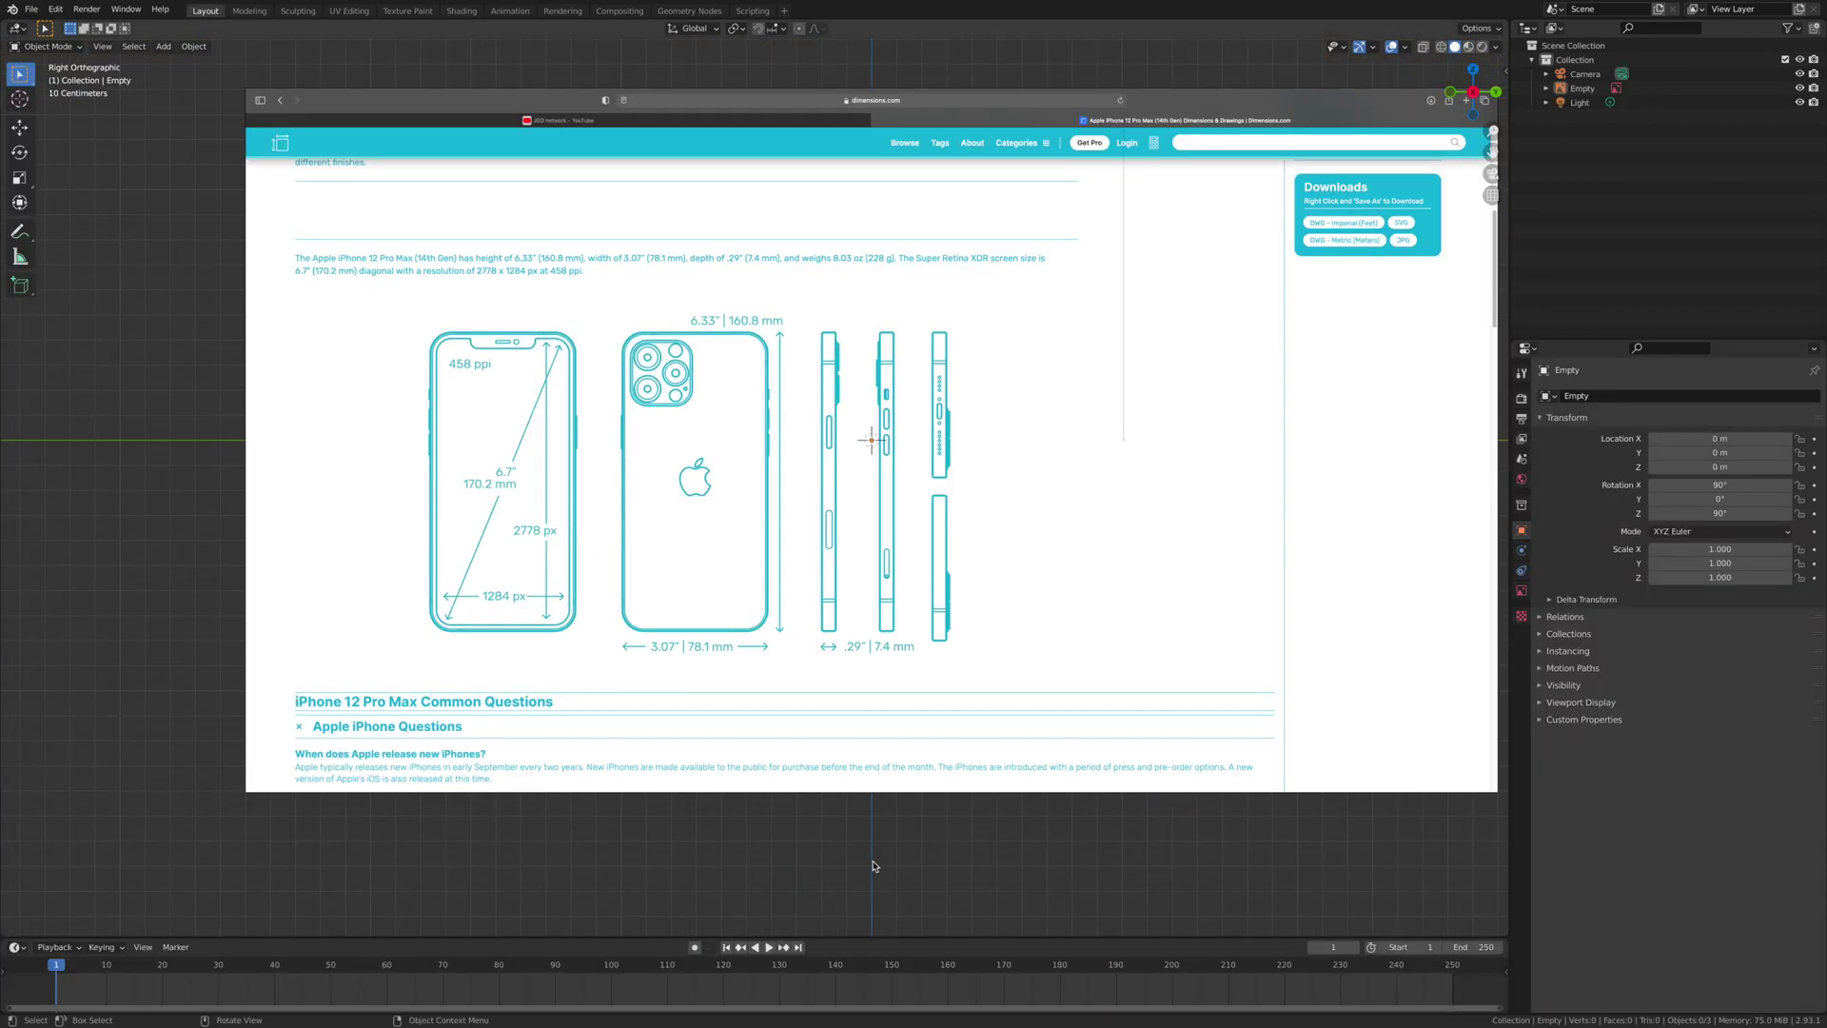
- Add a cube mesh over the iPhone blueprint and scale it down towards the size of the rear camera bump
scroll(918, 530, "up", 8)
scroll(771, 470, "down", 5)
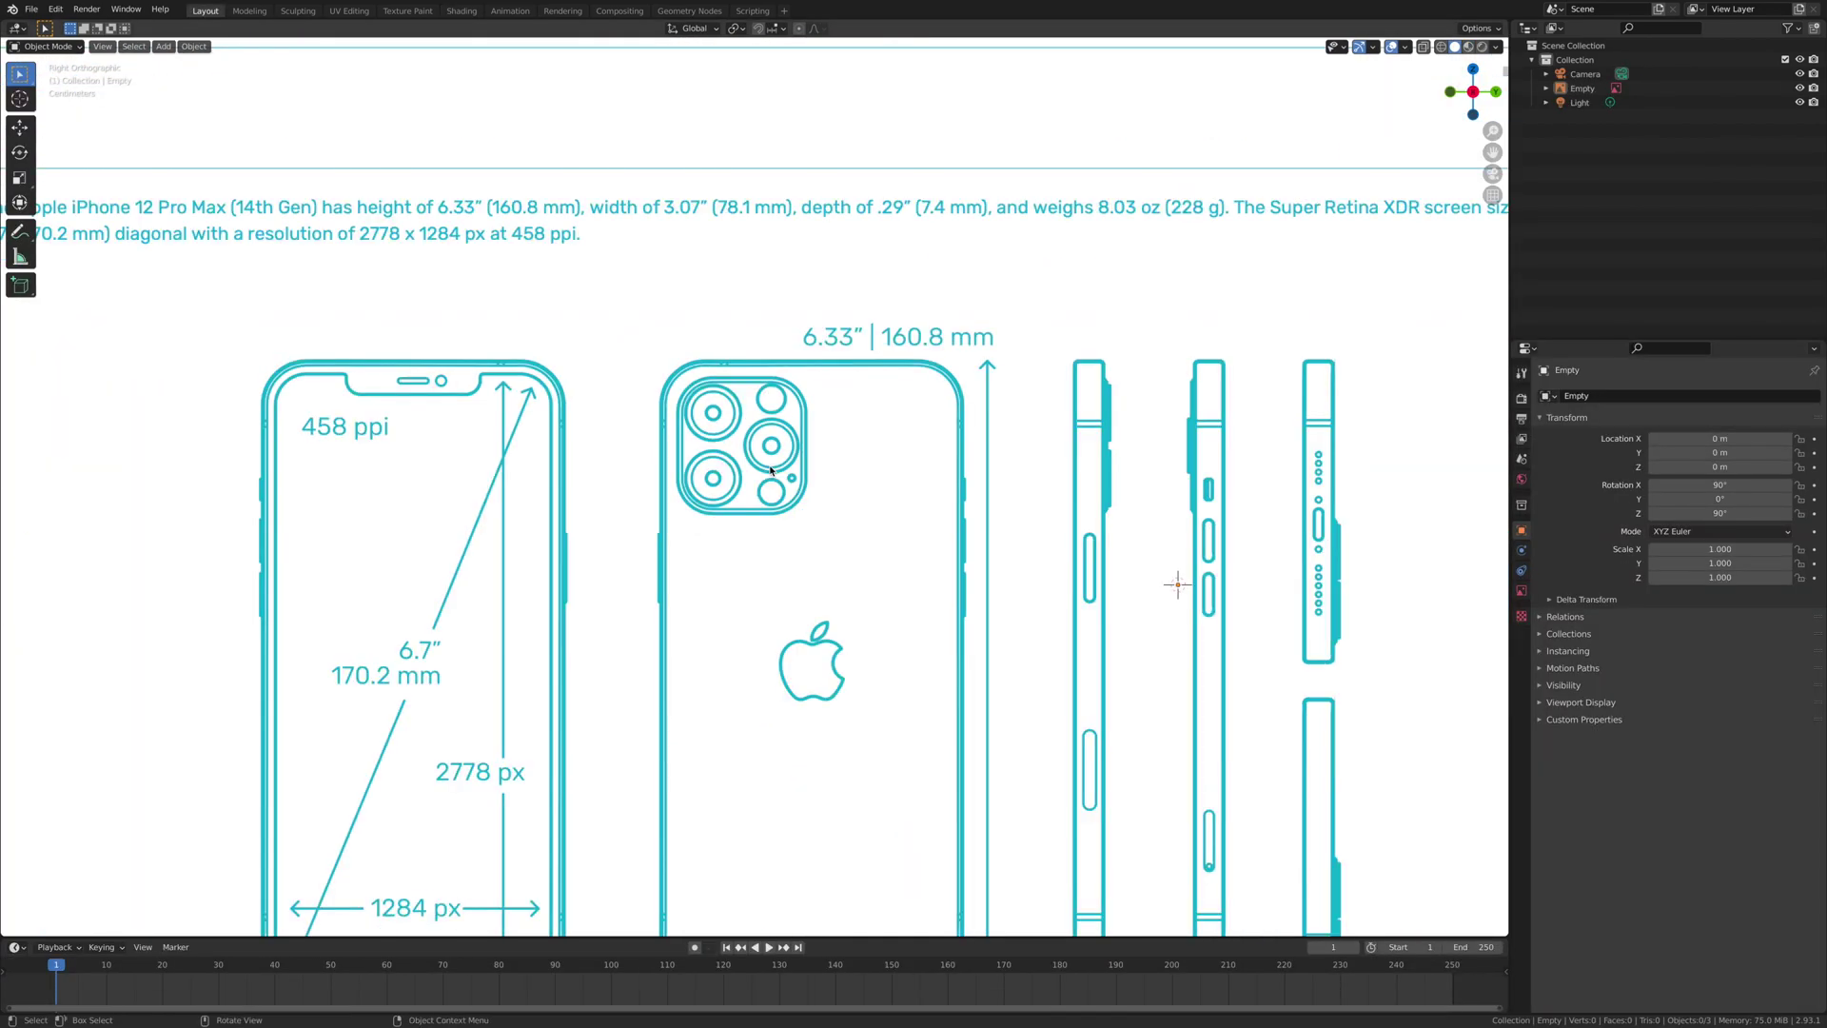
scroll(771, 470, "down", 3)
key("shift+a")
mouse_move(816, 505)
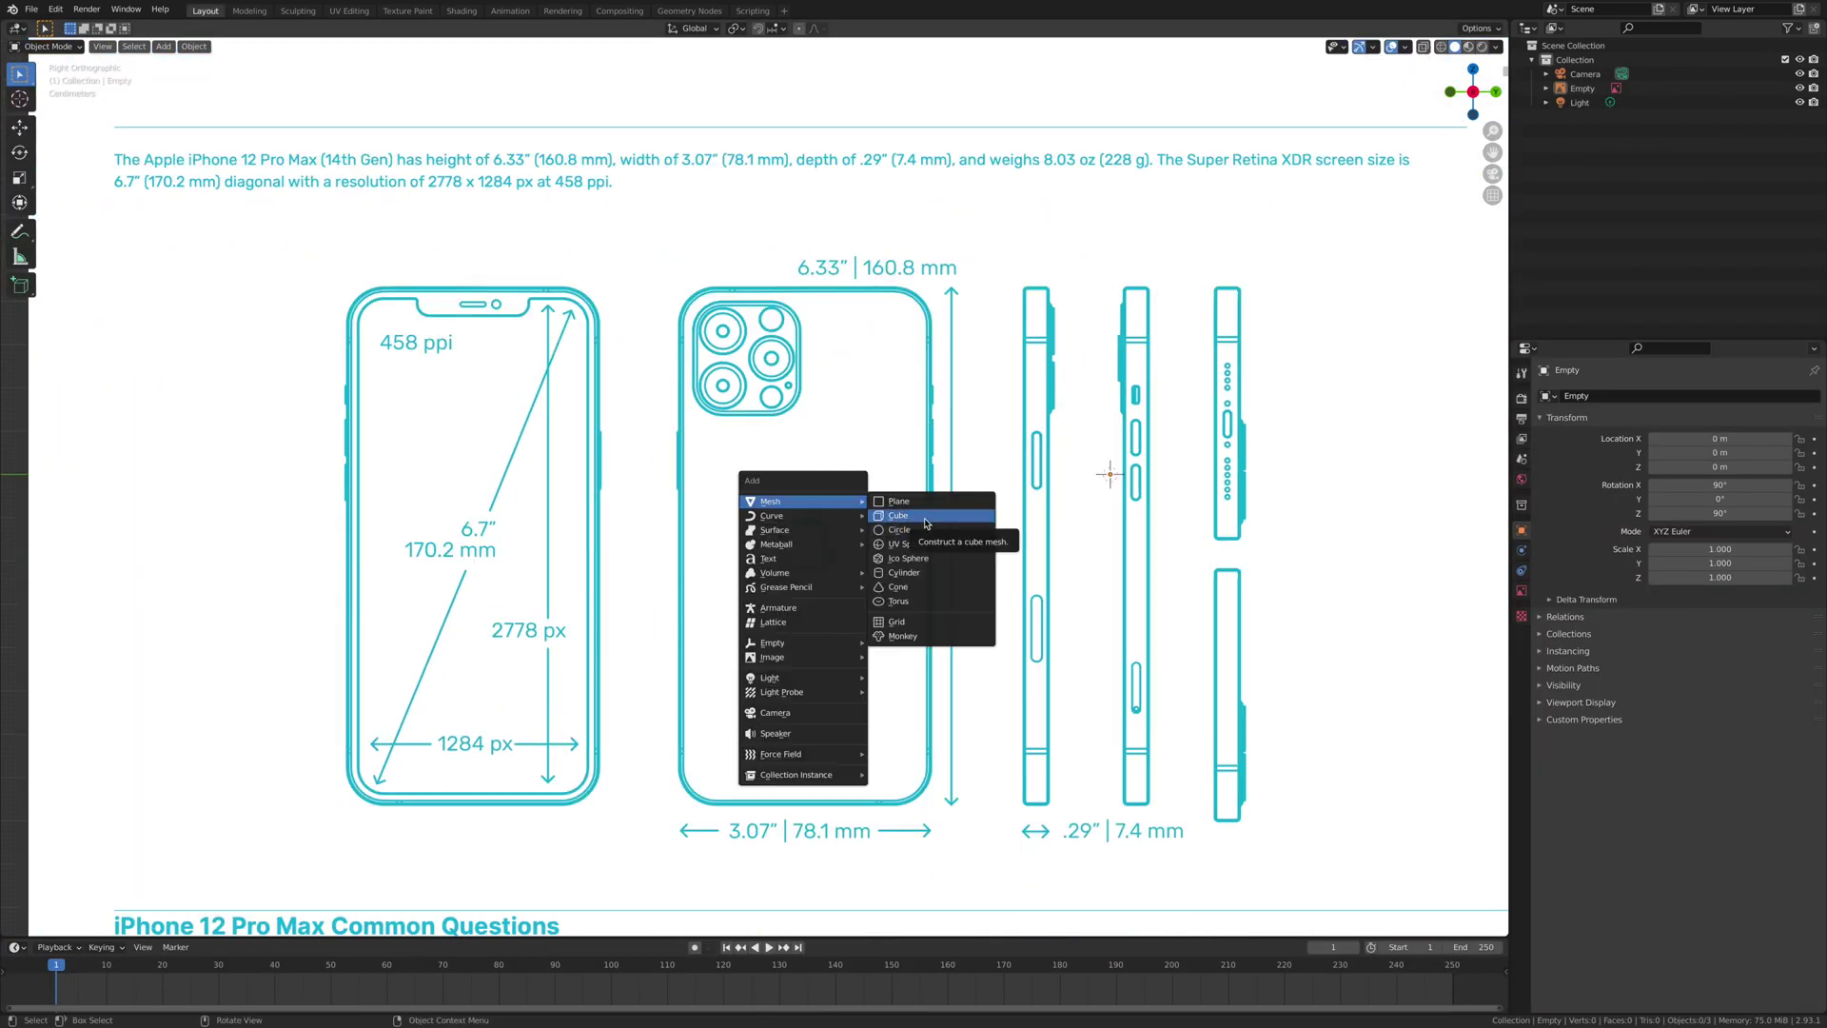
left_click(937, 519)
scroll(1066, 419, "down", 3)
key("s")
left_click(895, 439)
- Move the cube over the camera bump outline in the rear view with X-ray on and scale it to match
key("g")
scroll(1114, 539, "up", 4)
key("alt+z")
key("s")
key("g")
key("z")
scroll(1066, 380, "up", 2)
key("s")
left_click(1068, 419)
- Adjust the cube's height along Z and scale it along Y to fit the camera bump outline
key("g")
key("z")
left_click(1069, 425)
key("s")
key("y")
left_click(1089, 426)
- Bevel the cube's four corner edges so they follow the rounded corners of the camera bump outline
key("Tab")
left_click_drag(1477, 93, 1561, 104)
key("2")
left_click(881, 406)
left_click(761, 567, "shift")
left_click(1452, 85)
left_click(1599, 396)
- Duplicate the blueprint reference image and rotate the copy 90° about Z for the front view
left_click_drag(779, 555, 772, 481)
left_click(234, 719)
left_click(234, 719)
left_click(235, 718)
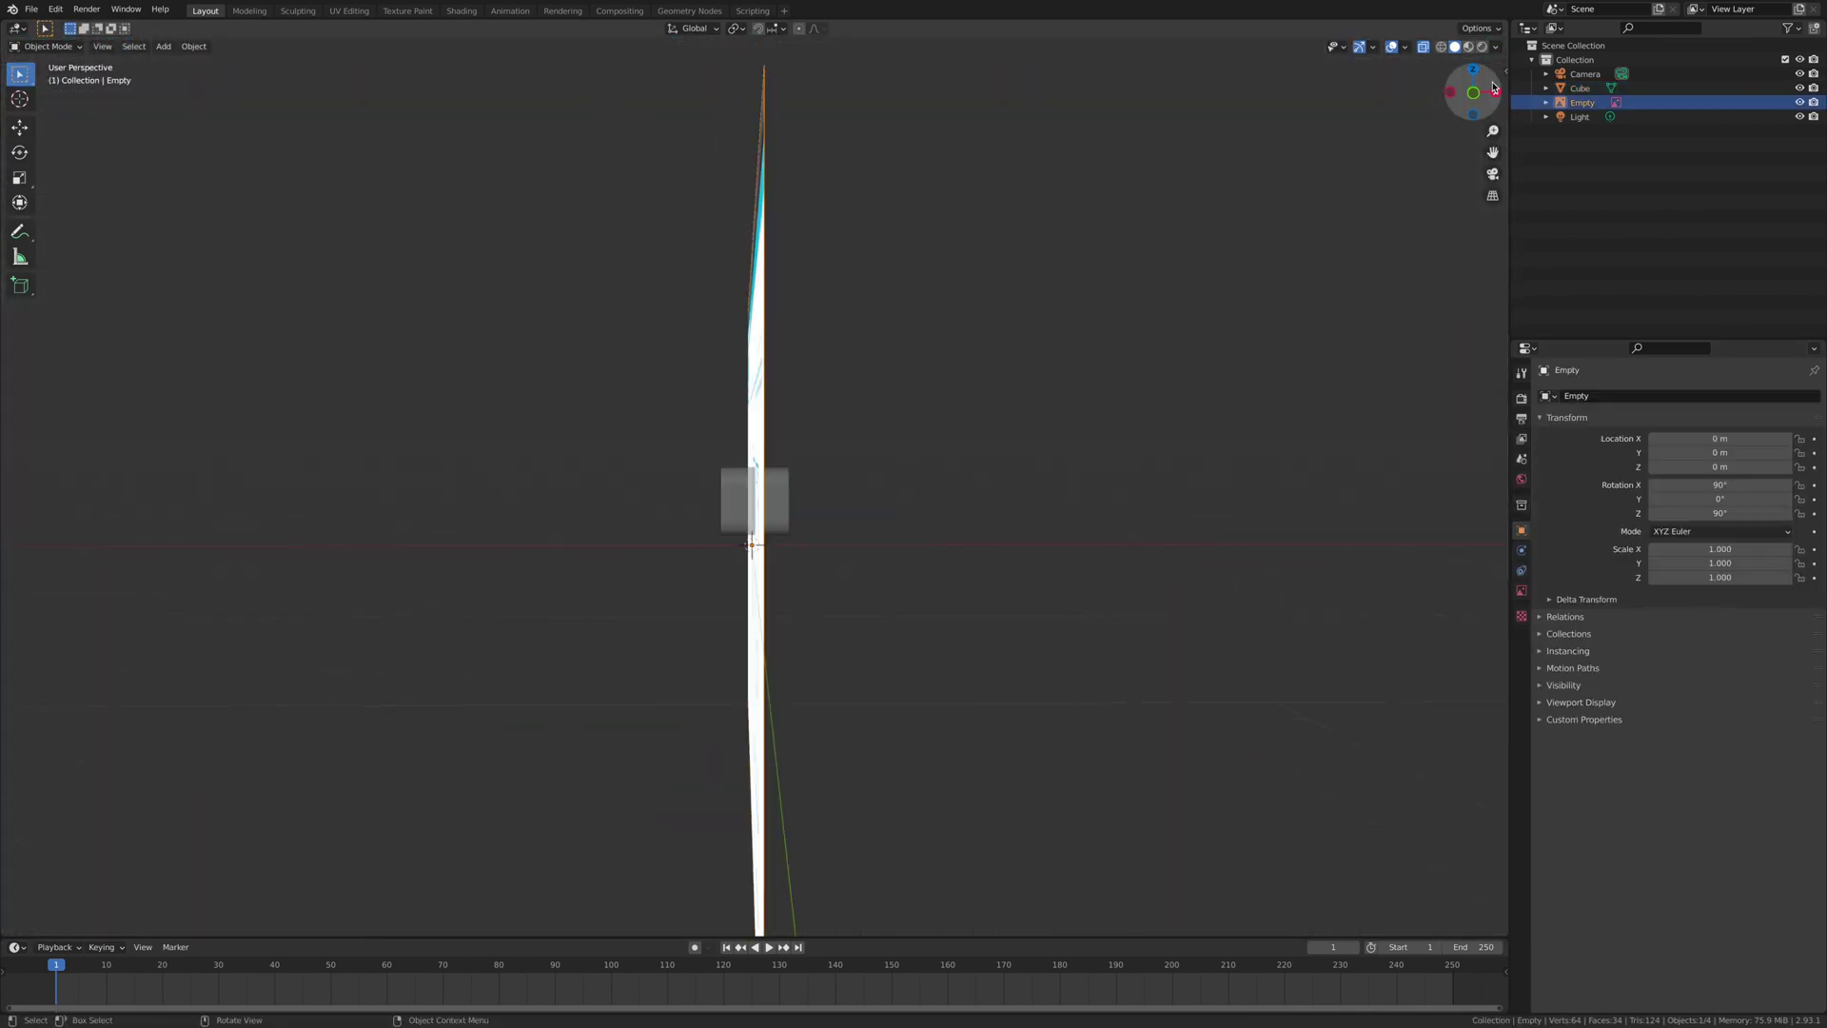
key("shift+d")
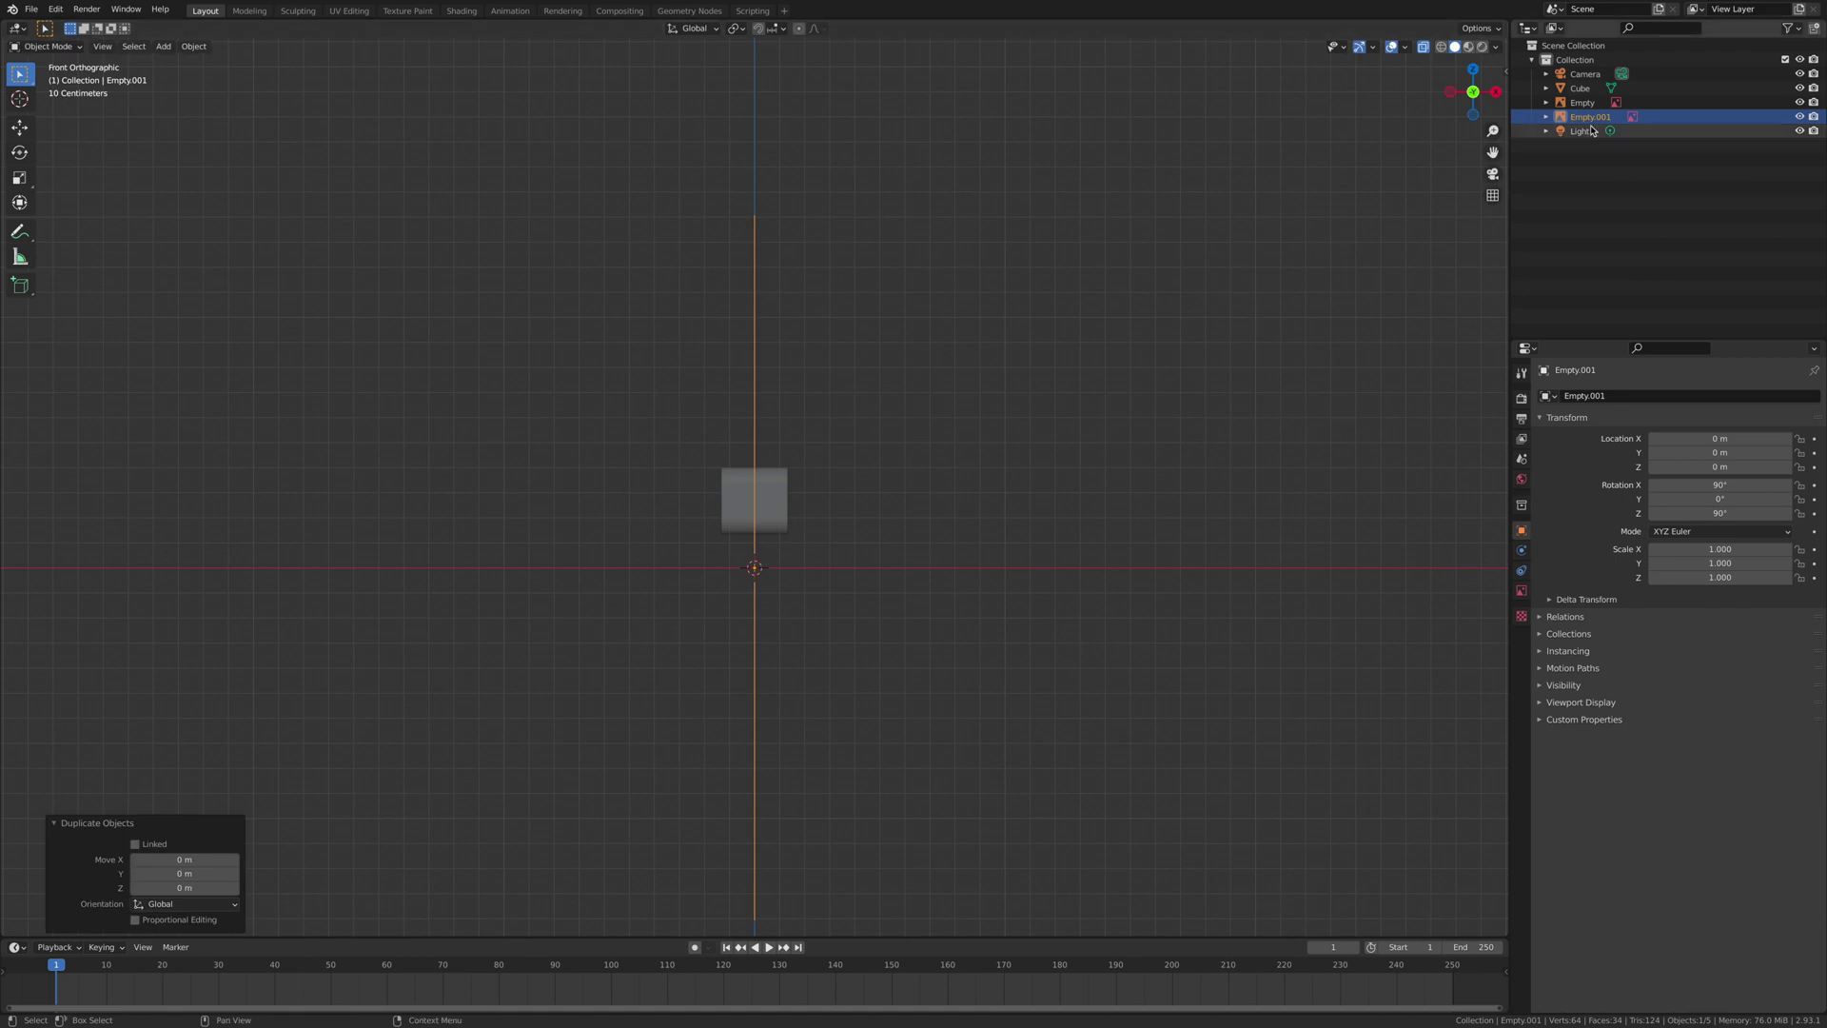
type("rz90")
key("Return")
- Move the duplicated reference image along X so the phone's side profile lines up with the camera bump cube
scroll(1069, 342, "up", 8)
middle_click_drag(937, 543, 876, 362, "shift")
middle_click_drag(761, 373, 884, 548, "shift")
key("g")
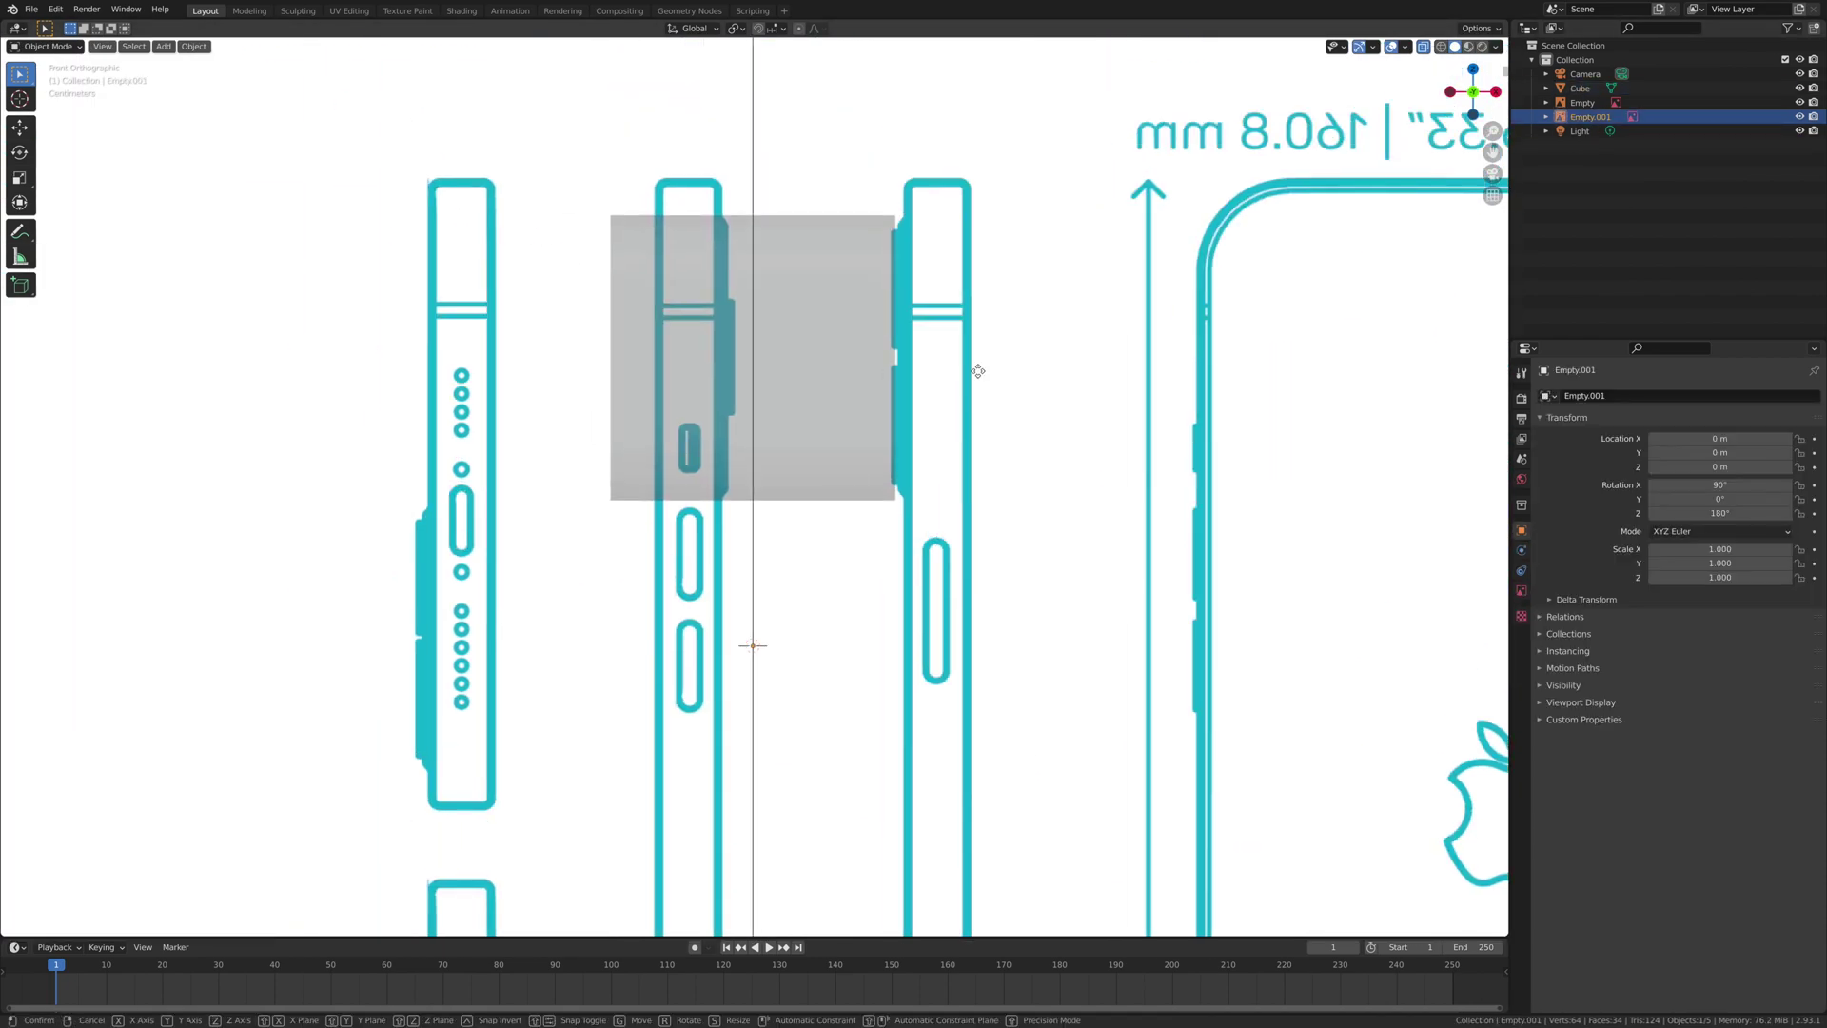
key("x")
left_click(1012, 389)
- Scale the camera bump cube along X into a thin slab matching the bump's depth in the side profile
scroll(763, 346, "up", 4)
left_click(776, 353)
key("s")
key("x")
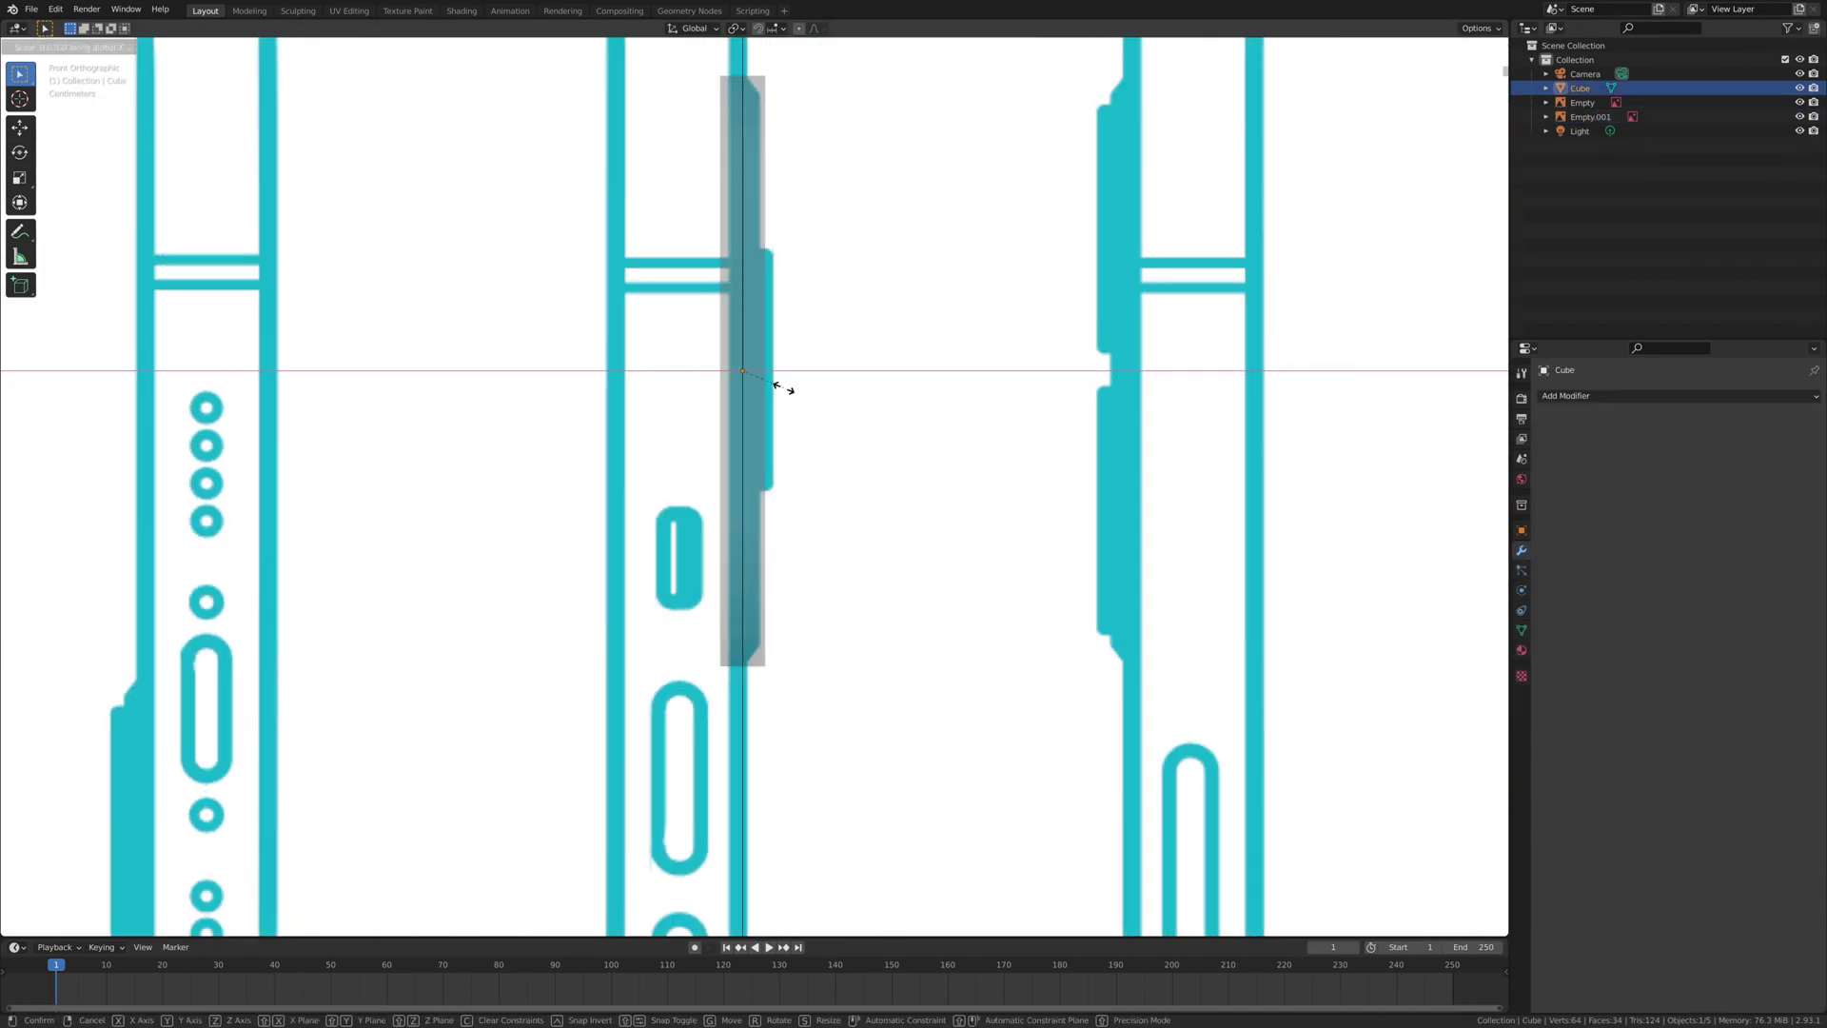
left_click(760, 392)
- Add an edge loop around the sides of the camera bump through its depth
middle_click_drag(791, 131, 533, 229, "shift")
scroll(380, 190, "down", 1)
key("KP_1")
key("Tab")
left_click_drag(792, 278, 1009, 809)
left_click(796, 271)
left_click(20, 74)
- Scale the camera bump's outer face inward to form the chamfered edge shown in the side profile
middle_click_drag(1073, 628, 952, 656)
left_click(1423, 47)
key("s")
left_click(1321, 259)
left_click(1487, 98)
left_click(1423, 47)
key("s")
left_click(1191, 284)
left_click(1450, 92)
key("Tab")
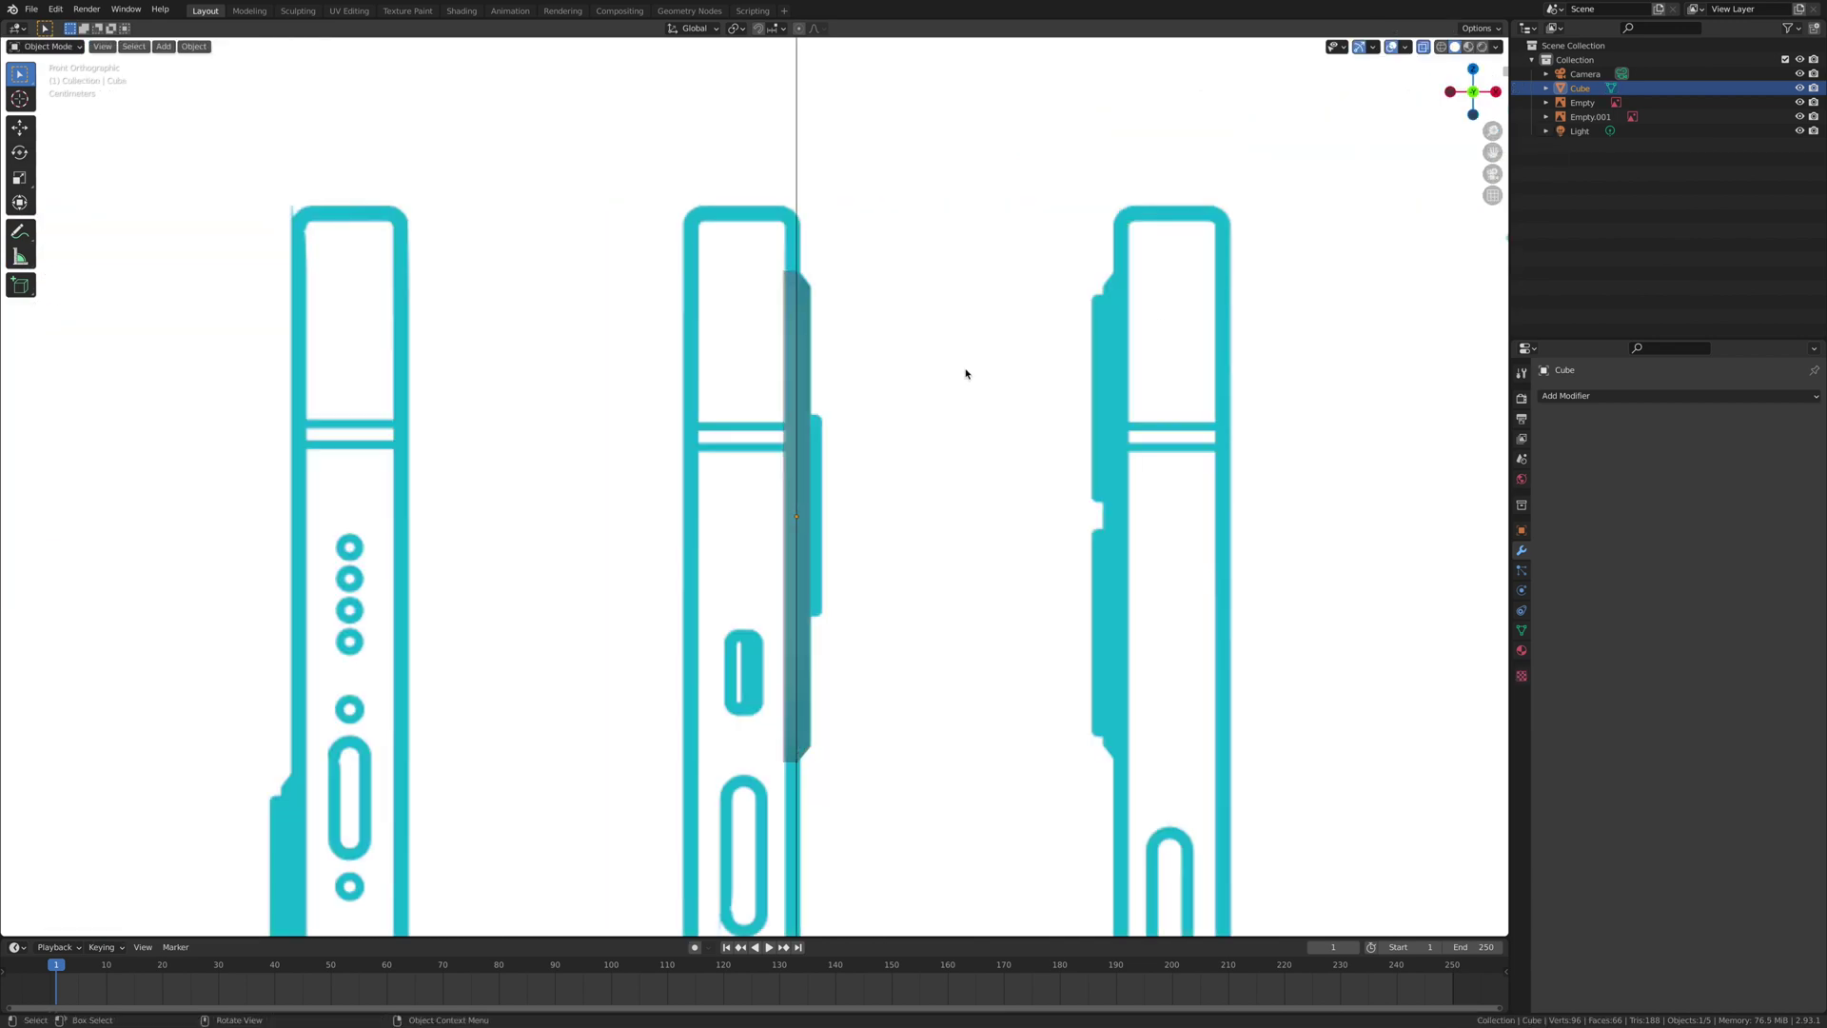
- Snap the 3D cursor to the centre of the camera bump and add a cylinder mesh there
key("KP_3")
key("shift+s")
left_click(853, 524)
left_click(1423, 47)
middle_click_drag(948, 136, 978, 148, "shift")
left_click(979, 147)
key("shift+a")
mouse_move(985, 164)
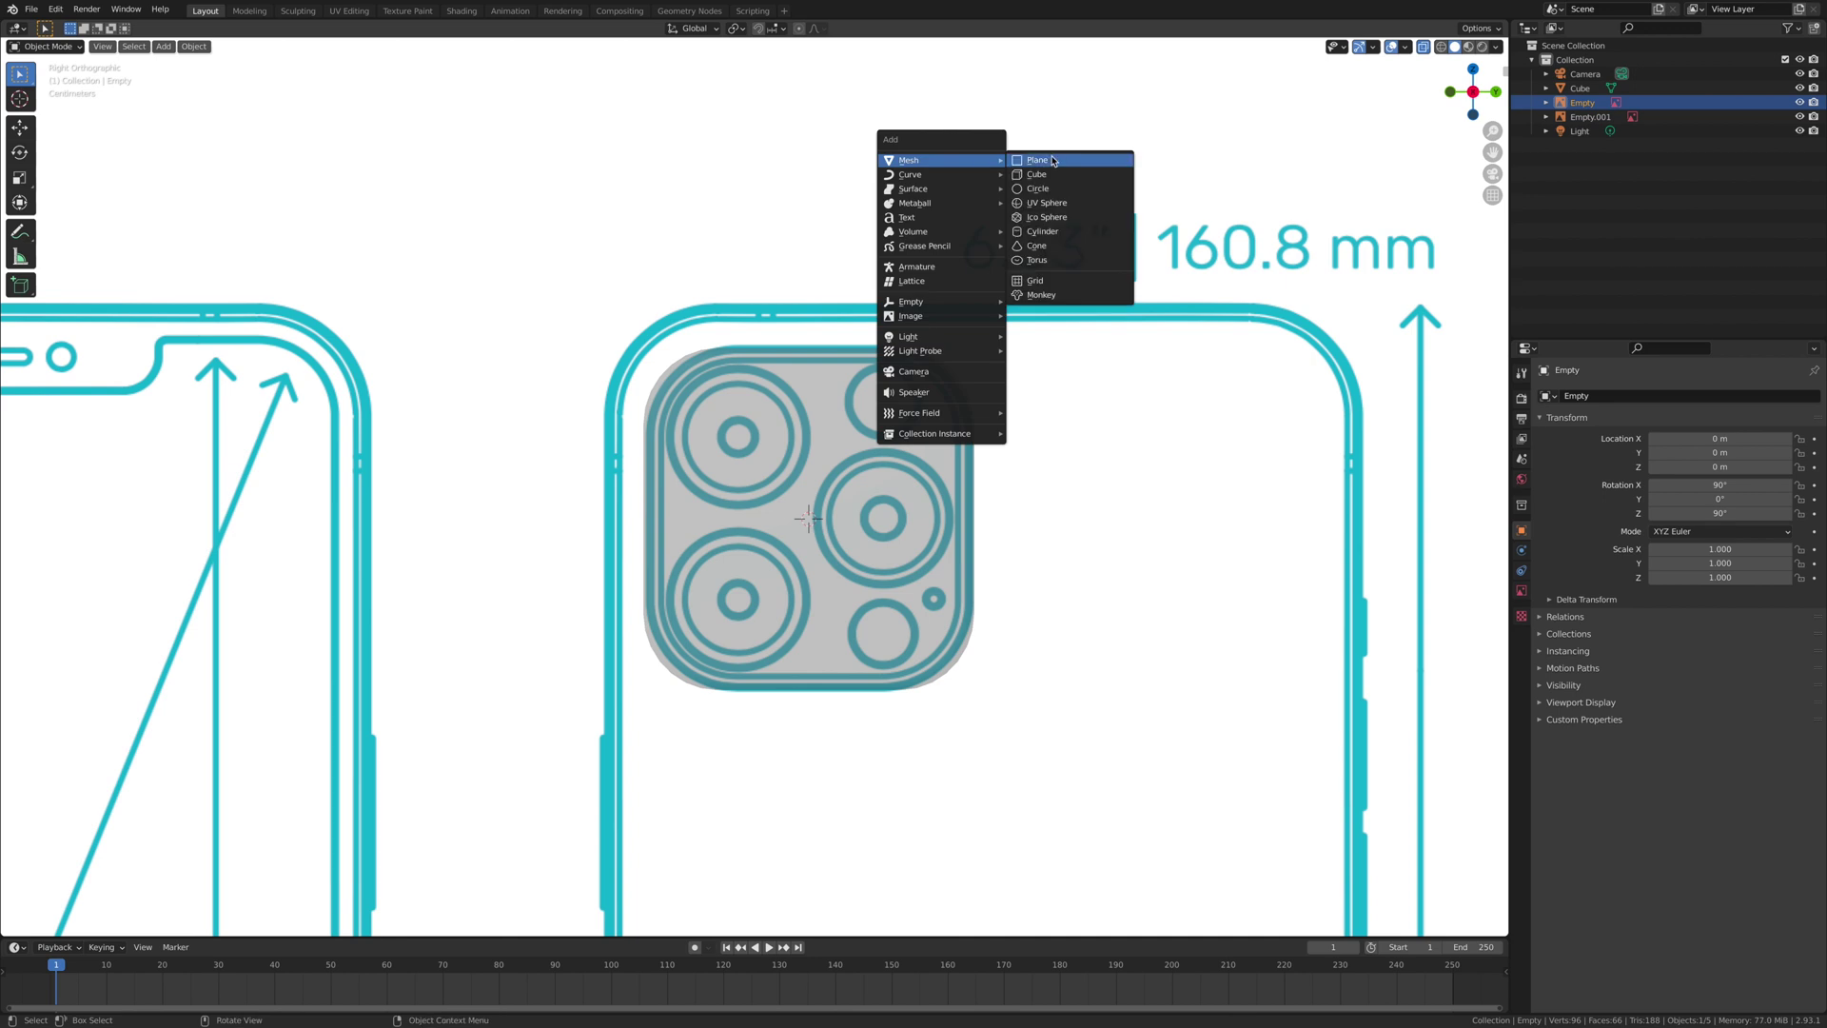
left_click(1033, 235)
- Rotate the cylinder 90° about the view axis and 90° about Z, and scale it down towards lens size
scroll(1237, 172, "down", 8)
left_click(1423, 47)
type("r90")
key("Return")
key("r")
key("z")
key("9")
key("0")
key("Return")
key("s")
left_click(783, 484)
- Hide the camera bump cube and move the cylinder along Z and Y onto the upper-left lens circle
left_click(796, 478)
key("h")
scroll(768, 489, "up", 13)
left_click(816, 514)
key("g")
key("z")
left_click(827, 288)
key("g")
key("y")
left_click(652, 353)
- Fine-tune the cylinder's Z and Y position and scale it by about 1.675 to match the lens outline
key("g")
key("z")
left_click(647, 375)
key("g")
key("y")
left_click(647, 374)
key("s")
left_click(992, 231)
- Flatten the cylinder along X to a thin lens disc in the front view
key("KP_1")
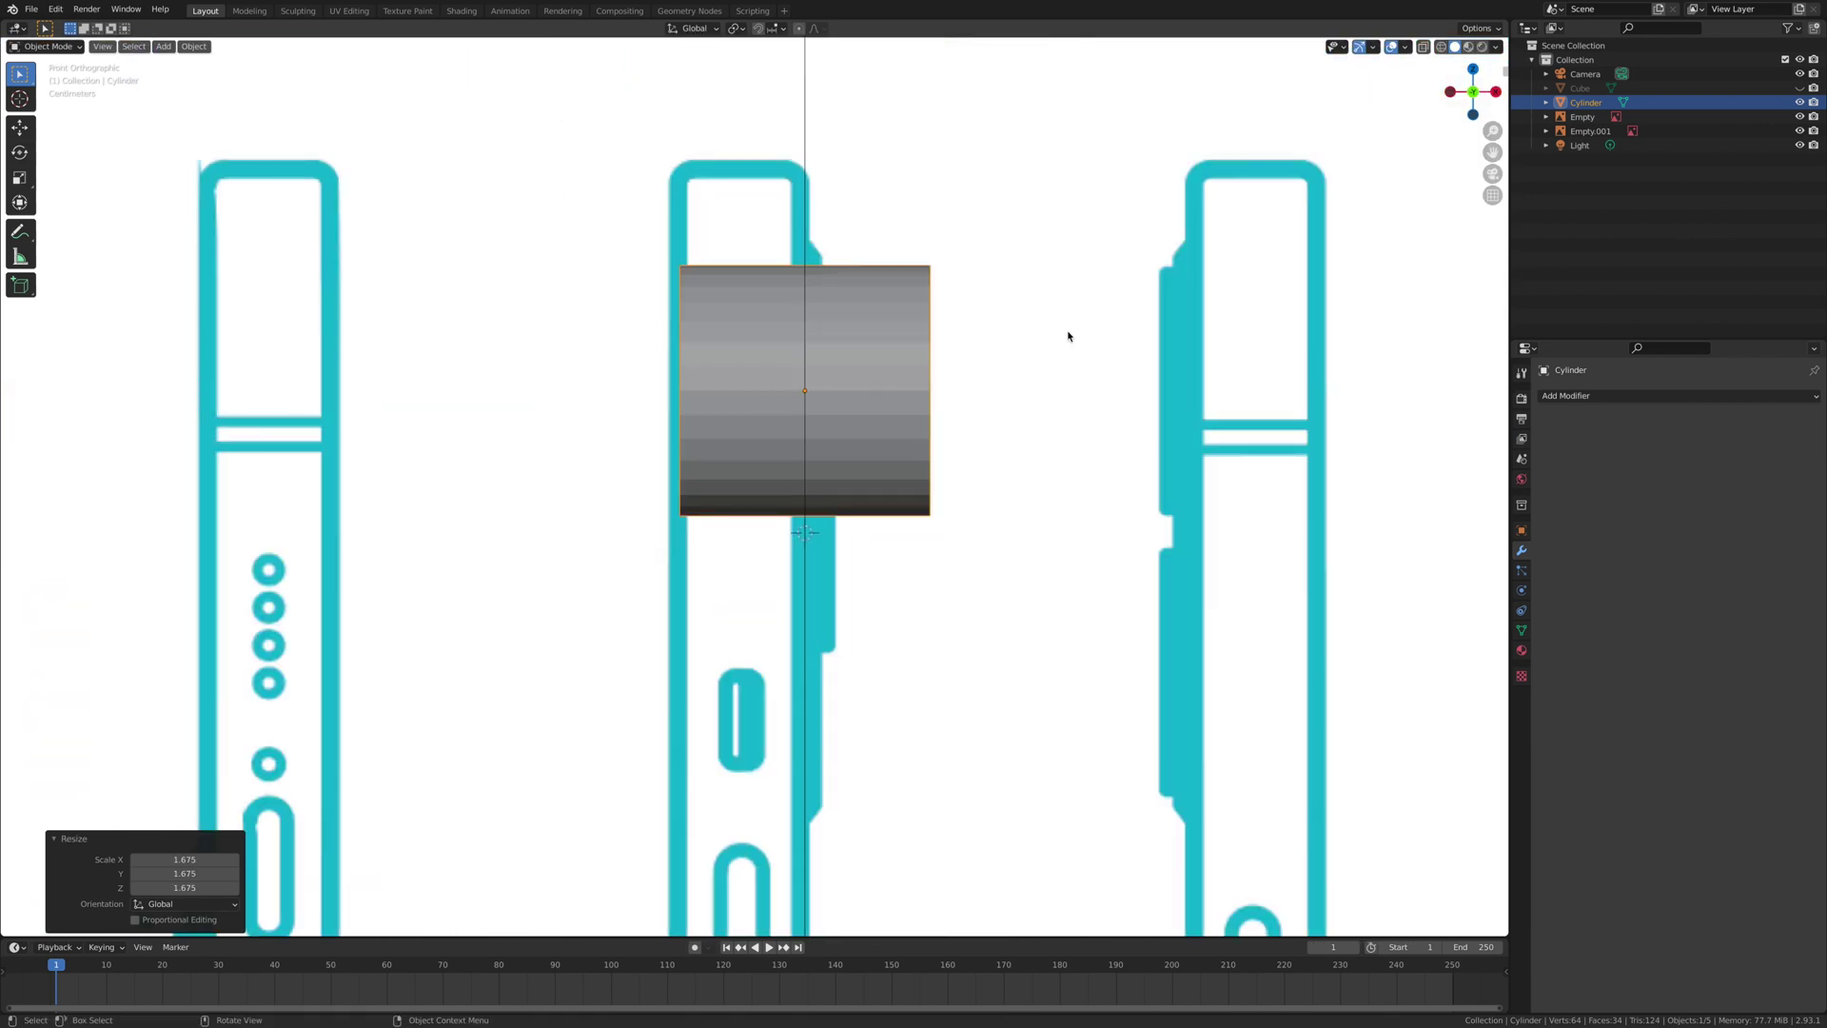
key("s")
key("x")
left_click(843, 410)
- Shade the lens cylinder smooth and enable Auto Smooth at 30°
right_click(845, 412)
left_click(846, 414)
left_click(1522, 630)
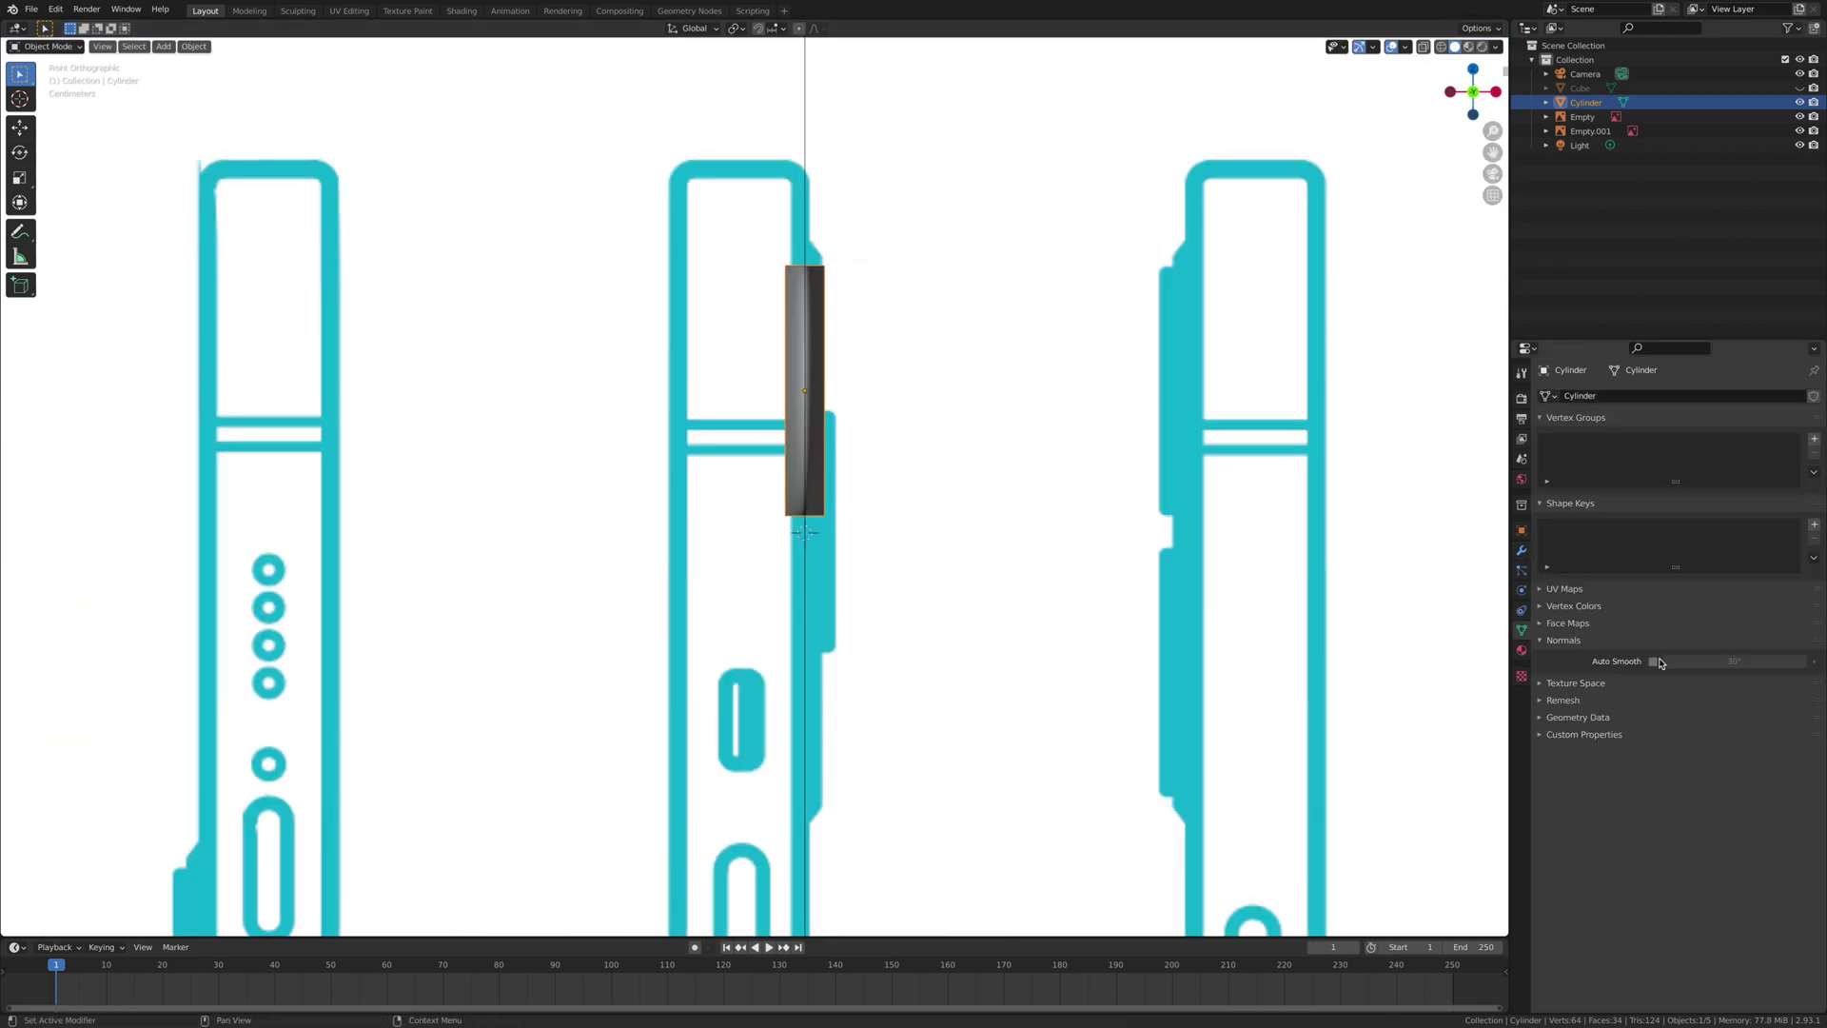
left_click(1653, 662)
- Move the lens cylinder along X to its place in the side profile and add an edge loop around its side
key("g")
key("x")
left_click(1004, 451)
key("Tab")
left_click(20, 389)
left_click(816, 381)
left_click(20, 73)
- Select the lens cylinder's outer end vertices through X-ray and scale them to about 0.897 for a tapered rim
key("alt+z")
left_click_drag(825, 223, 900, 566)
key("KP_3")
key("s")
left_click(994, 219)
- Extrude the lens cylinder's front face along its normal
middle_click_drag(995, 224, 869, 432)
key("KP_3")
scroll(699, 389, "up", 2)
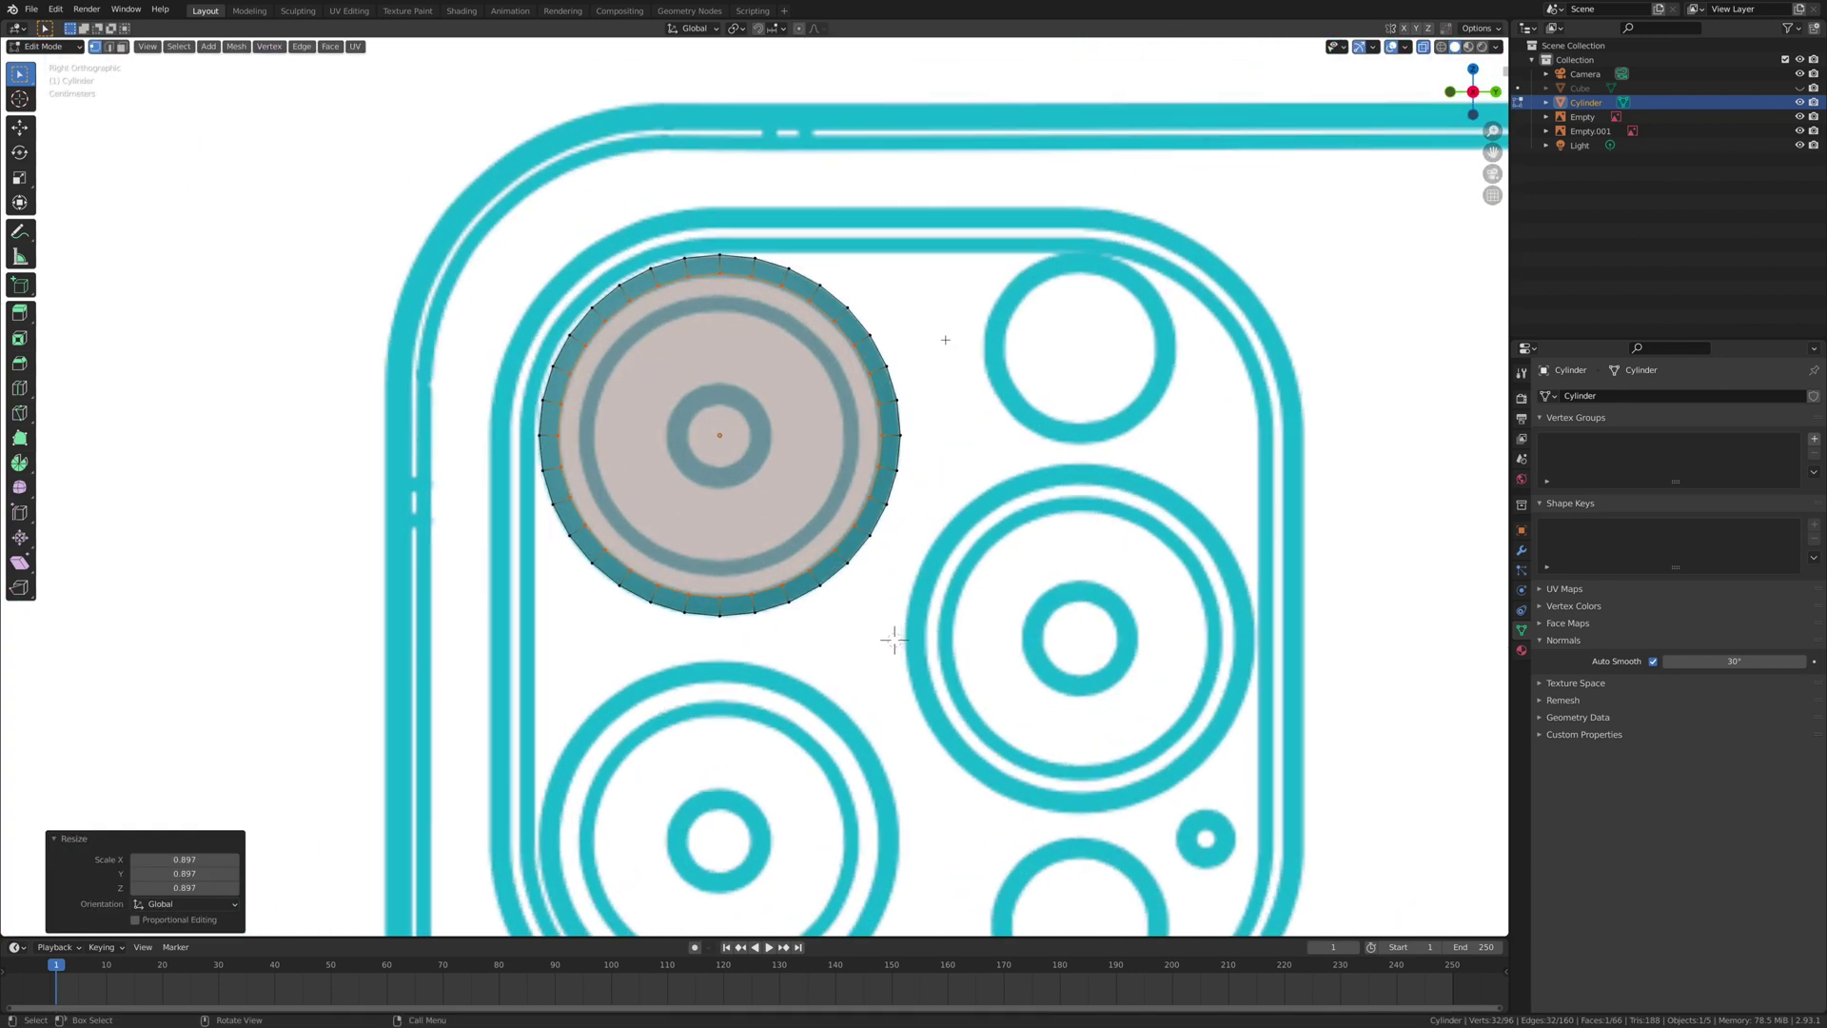
middle_click_drag(895, 640, 864, 602)
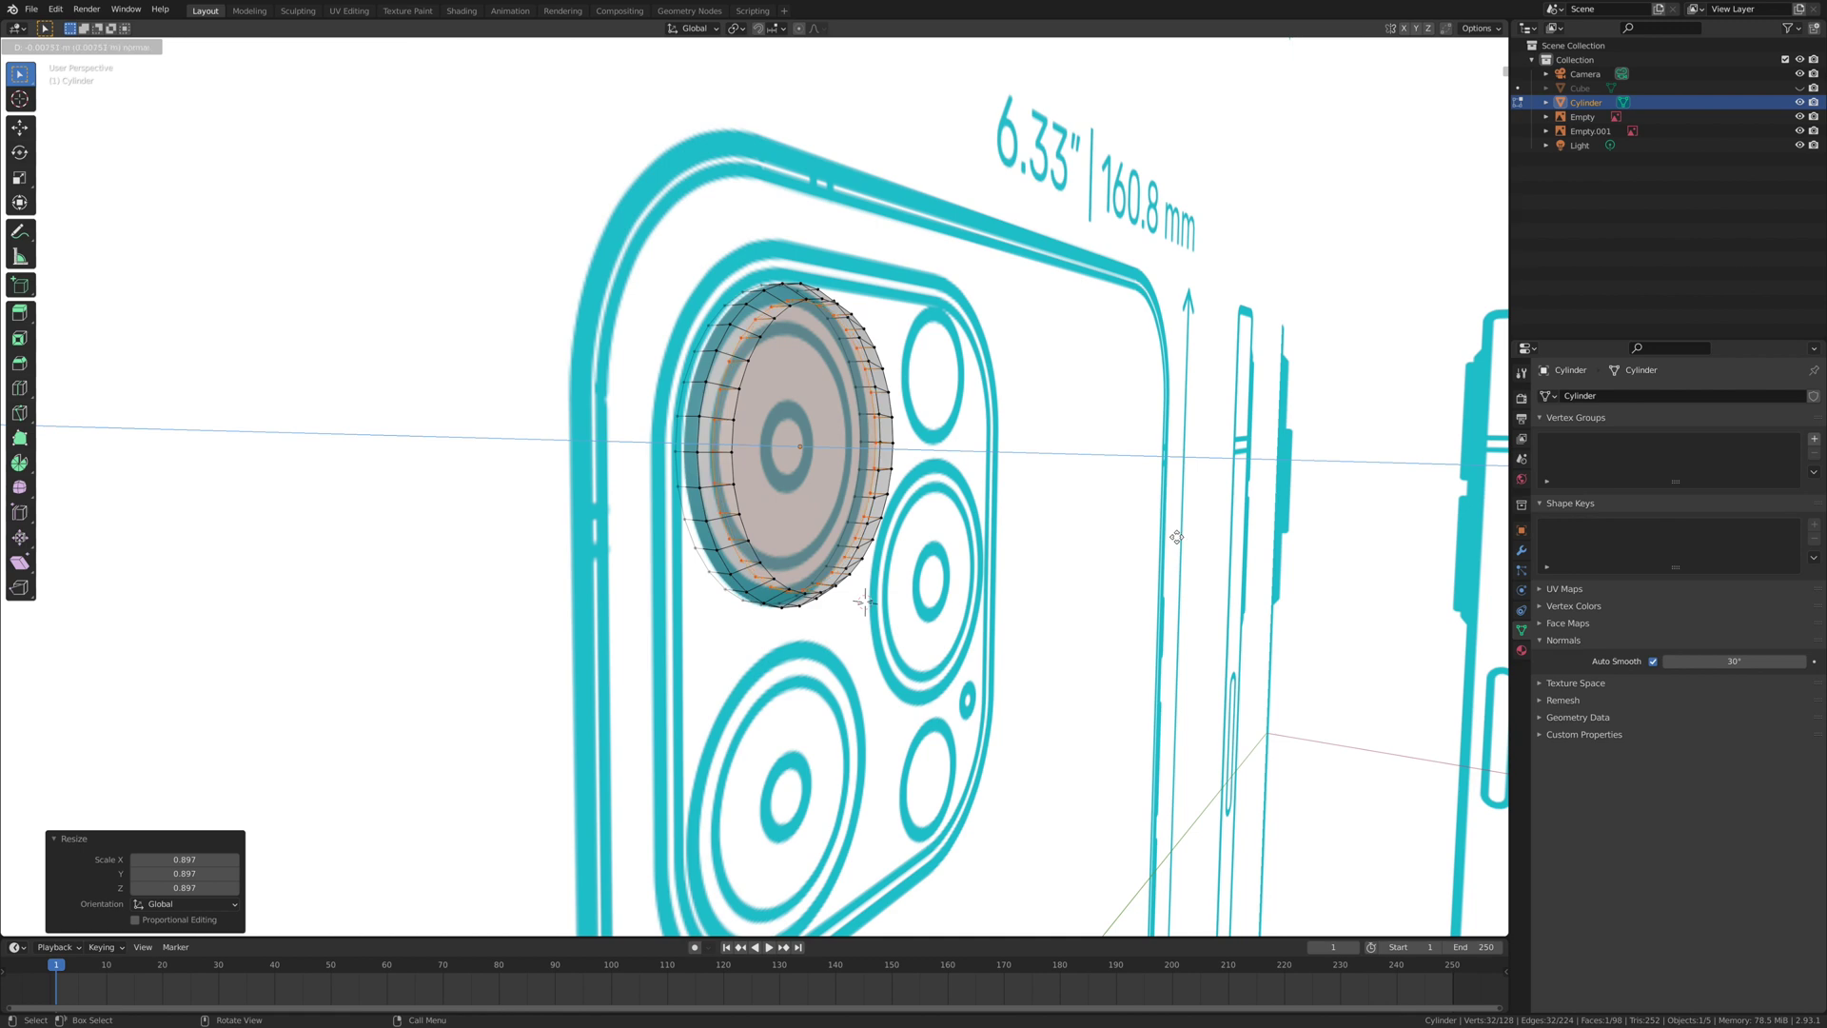
left_click(1178, 537)
middle_click_drag(1180, 535, 1440, 352)
key("ctrl+KP_1")
- Inset the lens's front face twice to create the outer rings
key("i")
left_click(1193, 320)
key("i")
left_click(1138, 351)
middle_click_drag(1129, 366, 1163, 395)
key("i")
left_click(1128, 373)
key("KP_3")
key("ctrl+z")
- Inset the lens face two more times to match the inner lens circles on the blueprint, and turn off X-ray
key("i")
left_click(1018, 410)
key("i")
left_click(919, 451)
mouse_move(838, 464)
middle_mouse_down()
mouse_move(898, 477)
mouse_move(819, 442)
middle_mouse_up()
key("alt+z")
scroll(681, 381, "up", 3)
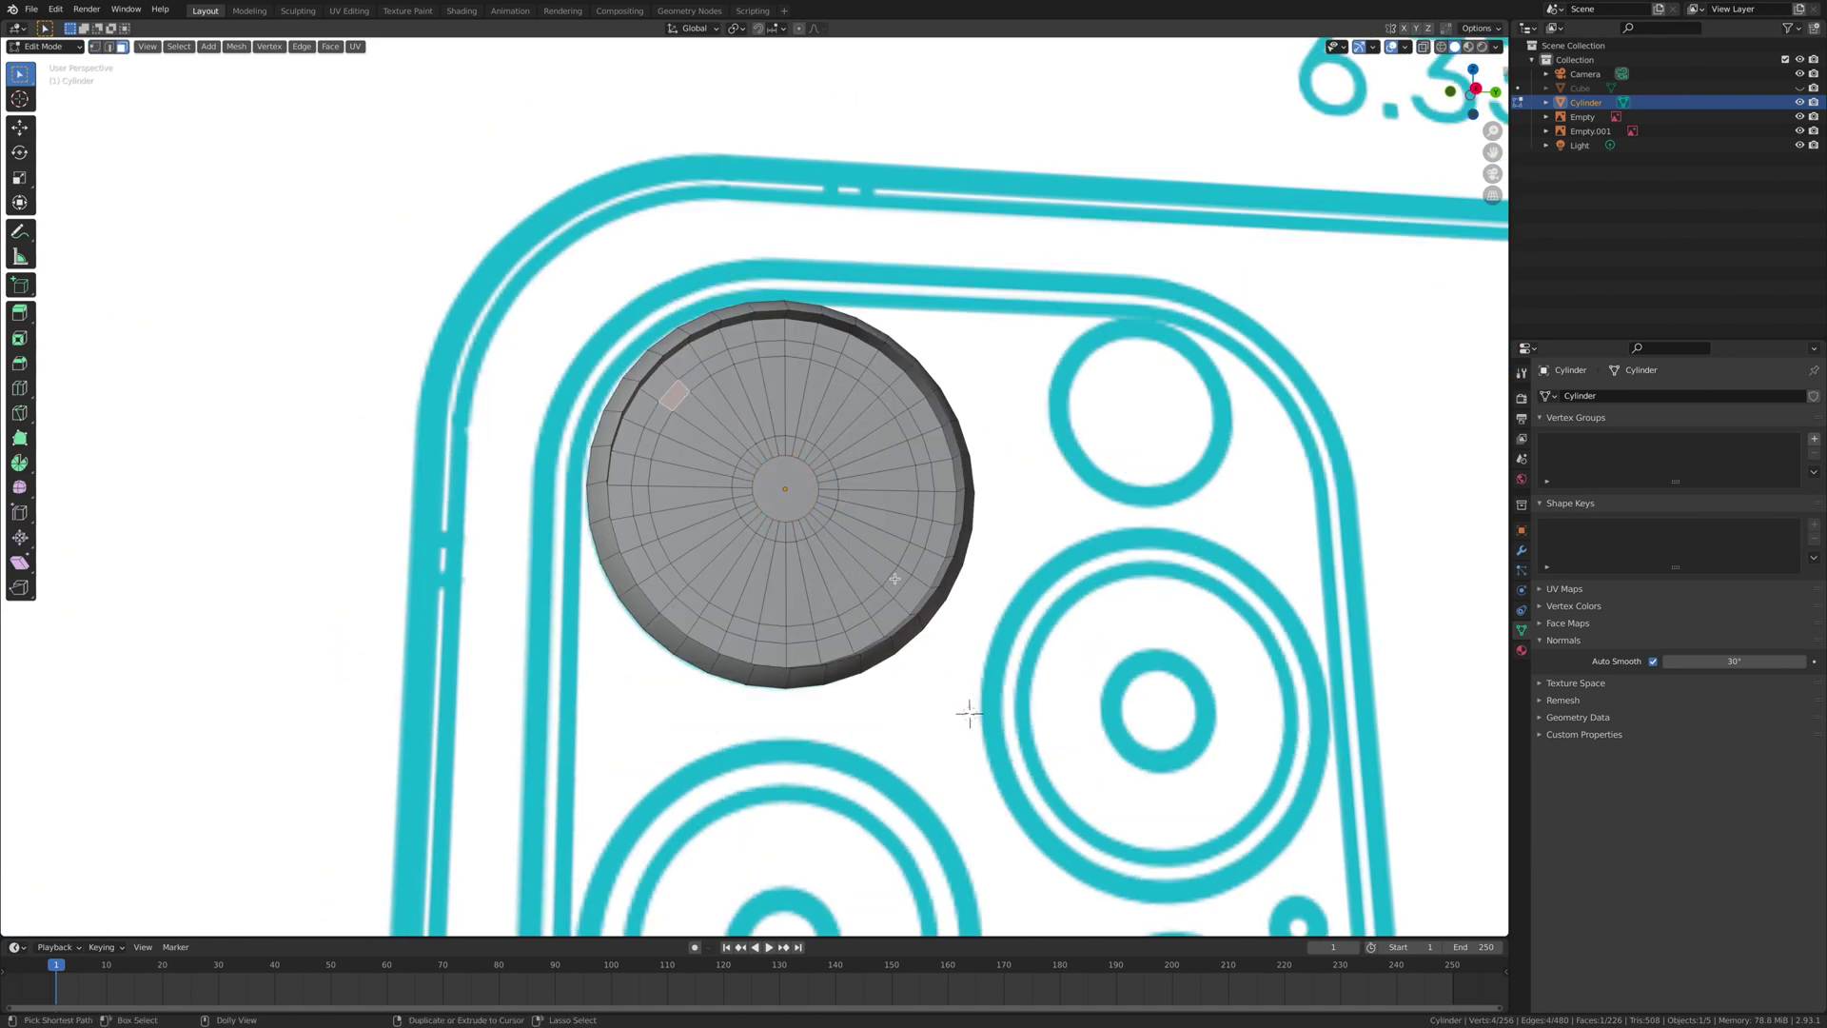
- Select the outer ring of faces on the lens front and extrude it
left_click(895, 579, "ctrl")
left_click(674, 395, "ctrl")
middle_click_drag(678, 398, 785, 411)
key("e")
left_click(828, 495)
- Select the inner ring of faces around the lens centre, extrude it, and return to Object Mode
left_click(795, 484)
left_click(839, 526, "ctrl")
left_click(795, 485, "ctrl")
key("e")
left_click(995, 539)
mouse_move(995, 538)
middle_mouse_down()
mouse_move(838, 528)
mouse_move(981, 519)
middle_mouse_up()
key("Tab")
- Duplicate the finished lens along Z onto the lower lens circle of the blueprint
key("KP_3")
scroll(857, 495, "up", 4)
key("shift+d")
key("z")
left_click(809, 801)
- Duplicate the lower lens along Y and move the copy about 0.062 m along Z toward the third lens circle
scroll(709, 624, "down", 5)
key("shift+d")
key("y")
left_click(1039, 705)
key("g")
key("z")
left_click(1028, 650)
- Fine-tune the third lens along Y so it sits centred on its blueprint circle
scroll(790, 690, "up", 4)
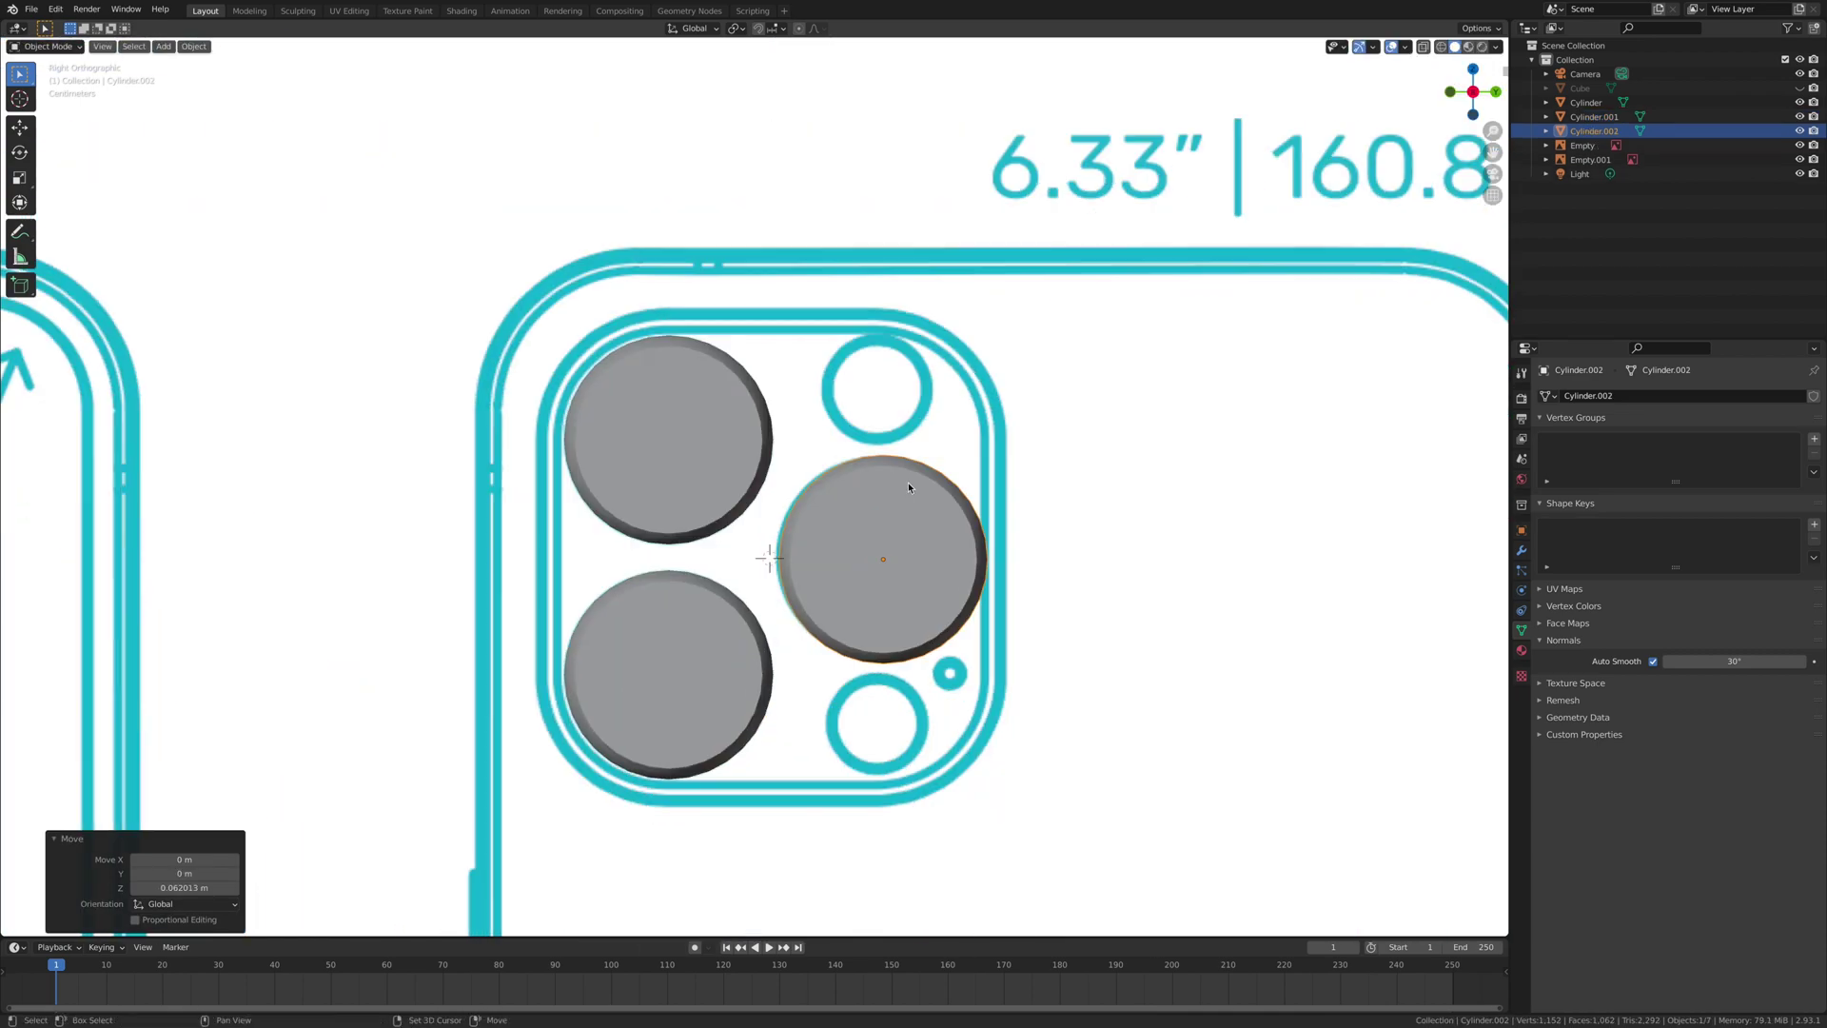
key("g")
key("y")
left_click(904, 490)
scroll(913, 496, "down", 1)
key("g")
key("y")
left_click(906, 515)
- Unhide the camera bump body and save the project file
left_click(1066, 553)
middle_click_drag(1066, 552, 1228, 543)
key("alt+h")
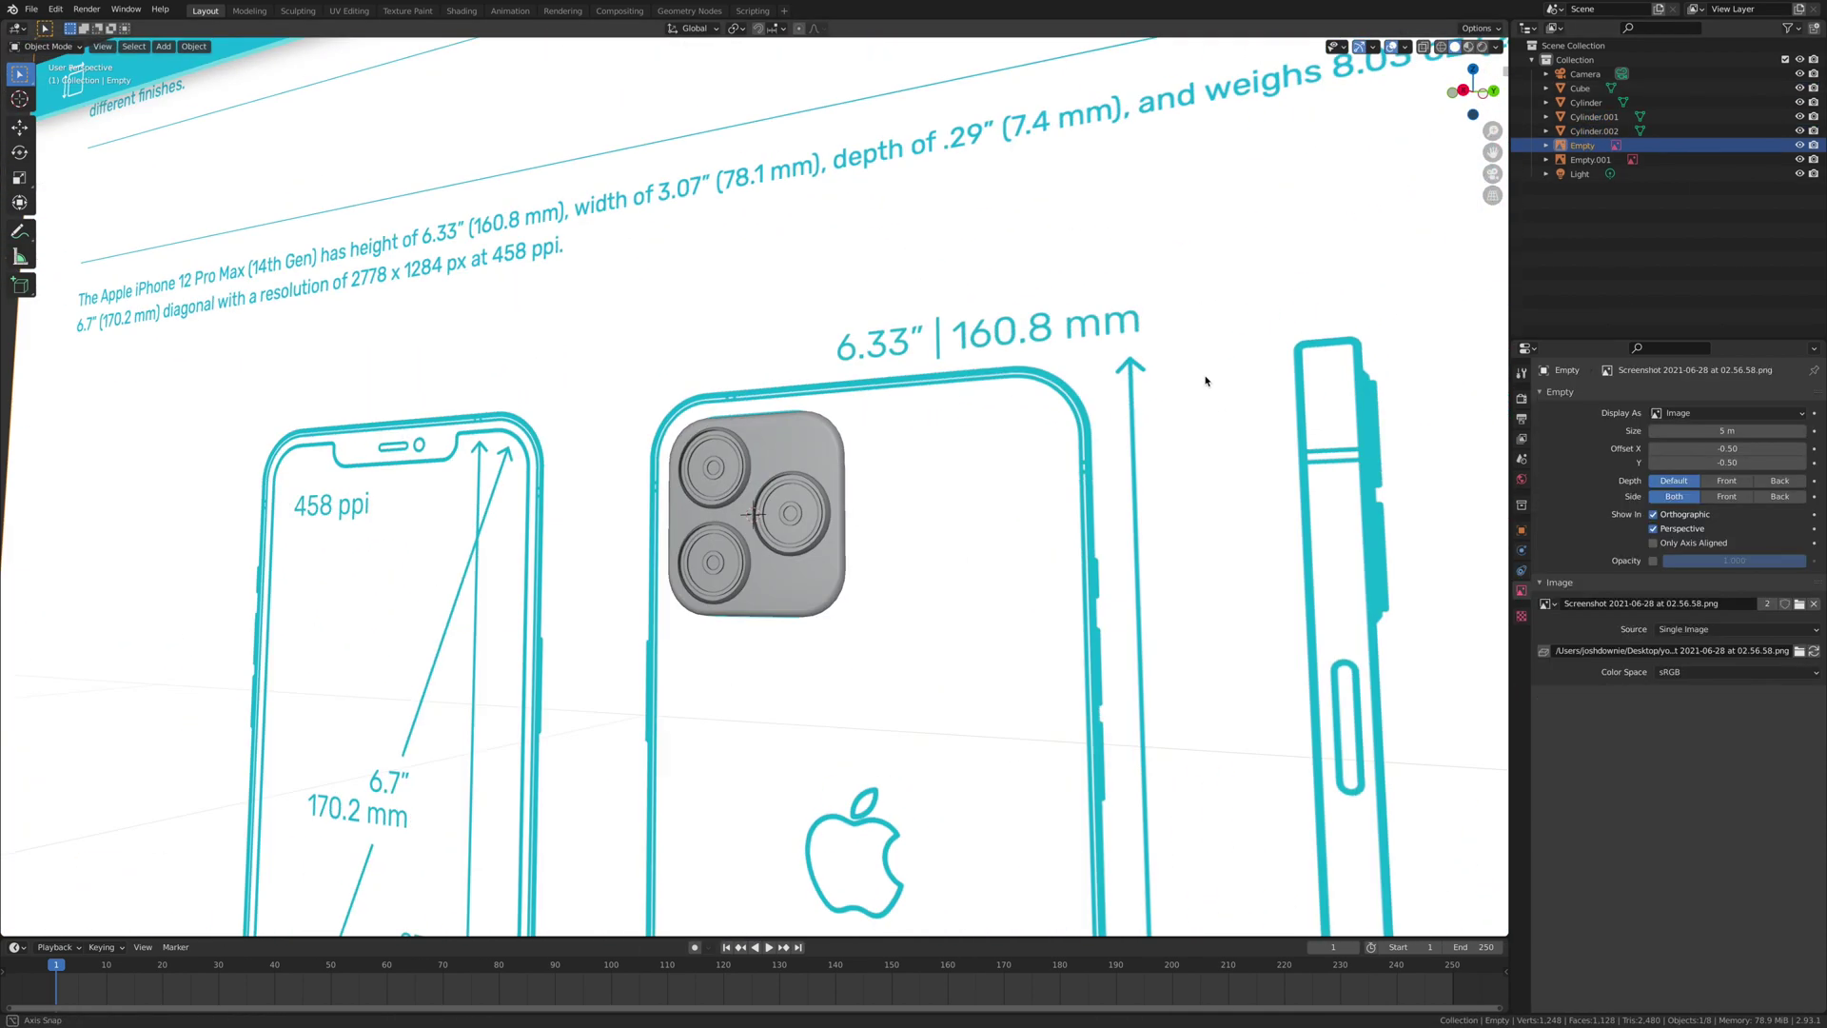
middle_click_drag(1207, 382, 951, 619)
scroll(952, 588, "down", 5)
left_click(1474, 92)
left_click(32, 10)
left_click(44, 105)
mouse_move(1284, 699)
middle_mouse_down()
mouse_move(1190, 714)
mouse_move(1281, 705)
middle_mouse_up()
scroll(1281, 706, "down", 2)
- Add a cube in the front view and scale it along X into a thin slab for the phone body
left_click(1474, 93)
left_click(1441, 514)
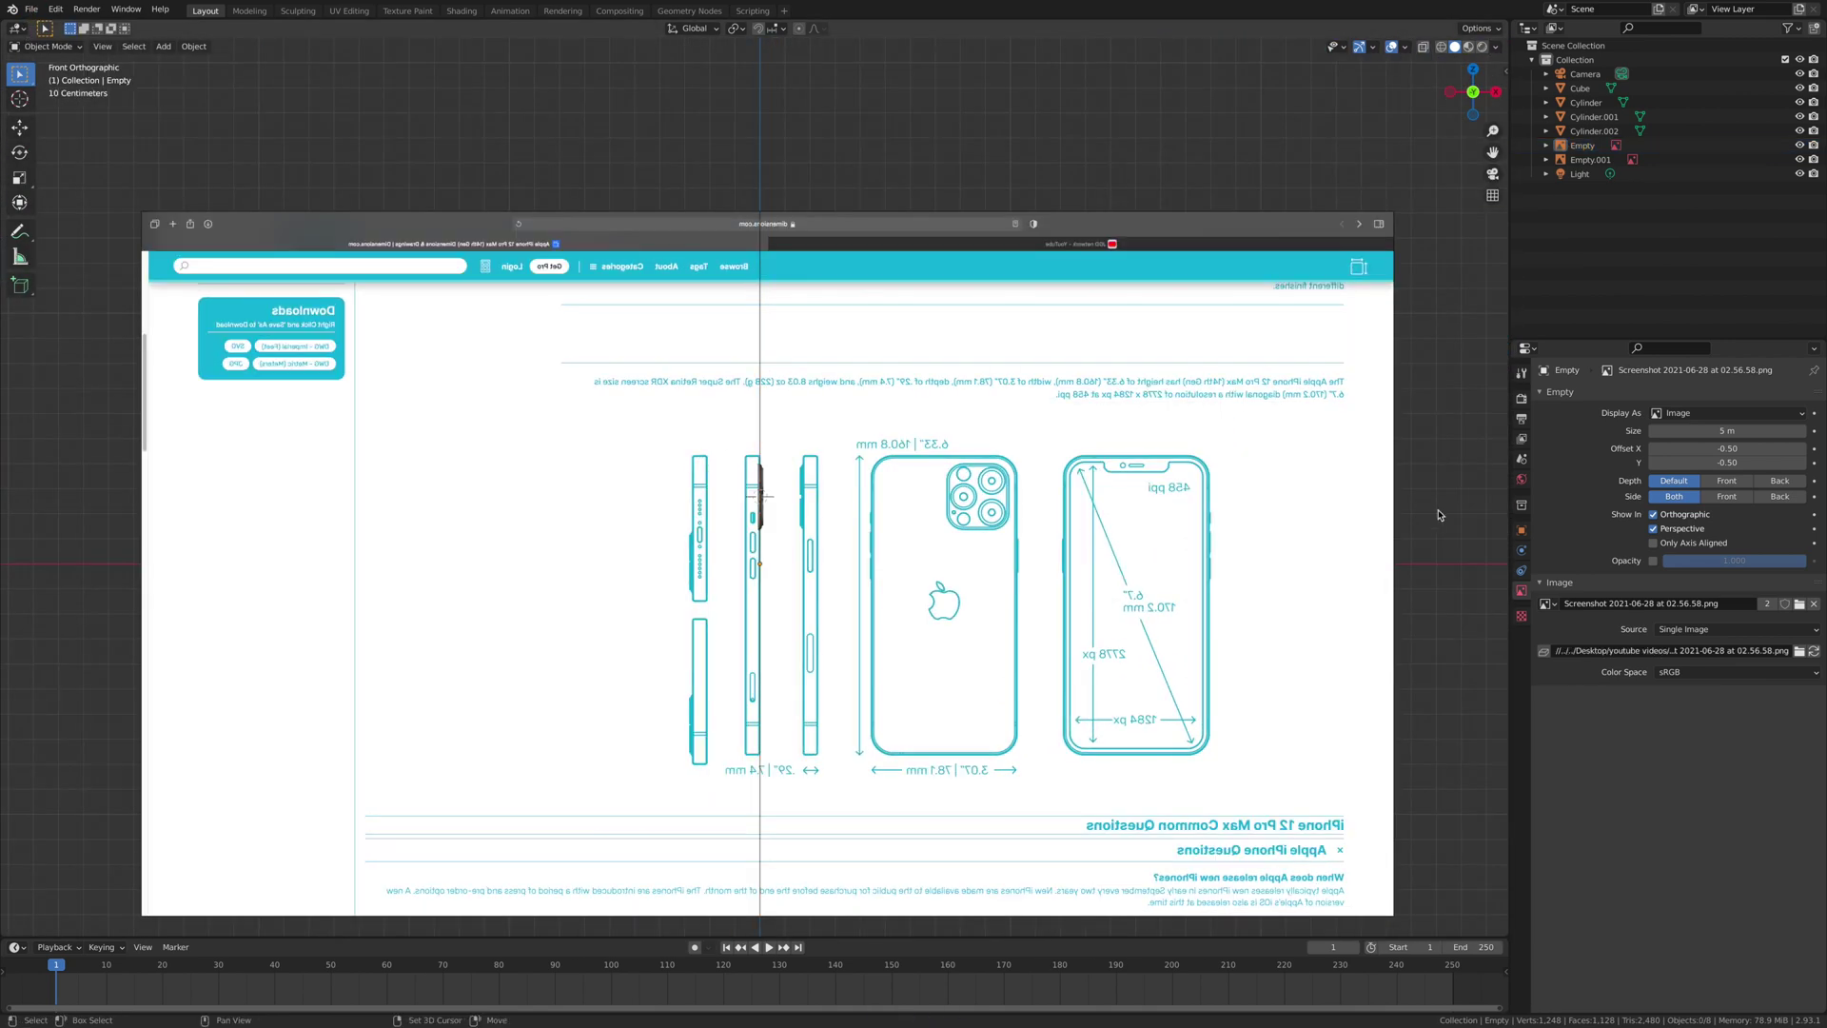
key("shift+a")
left_click(1505, 532)
key("s")
key("x")
left_click(774, 510)
- Move the slab along X onto the side-view outline and scale it to 0.915 along X to match the phone's thickness
scroll(774, 511, "up", 4)
middle_click_drag(774, 508, 824, 266, "shift")
key("g")
key("x")
left_click(807, 294)
scroll(914, 495, "up", 4)
middle_click_drag(1036, 712, 1027, 321, "shift")
key("s")
key("x")
left_click(919, 284)
- In the right view, scale the slab along Z to about 0.655 and reduce its width along Y
key("KP_3")
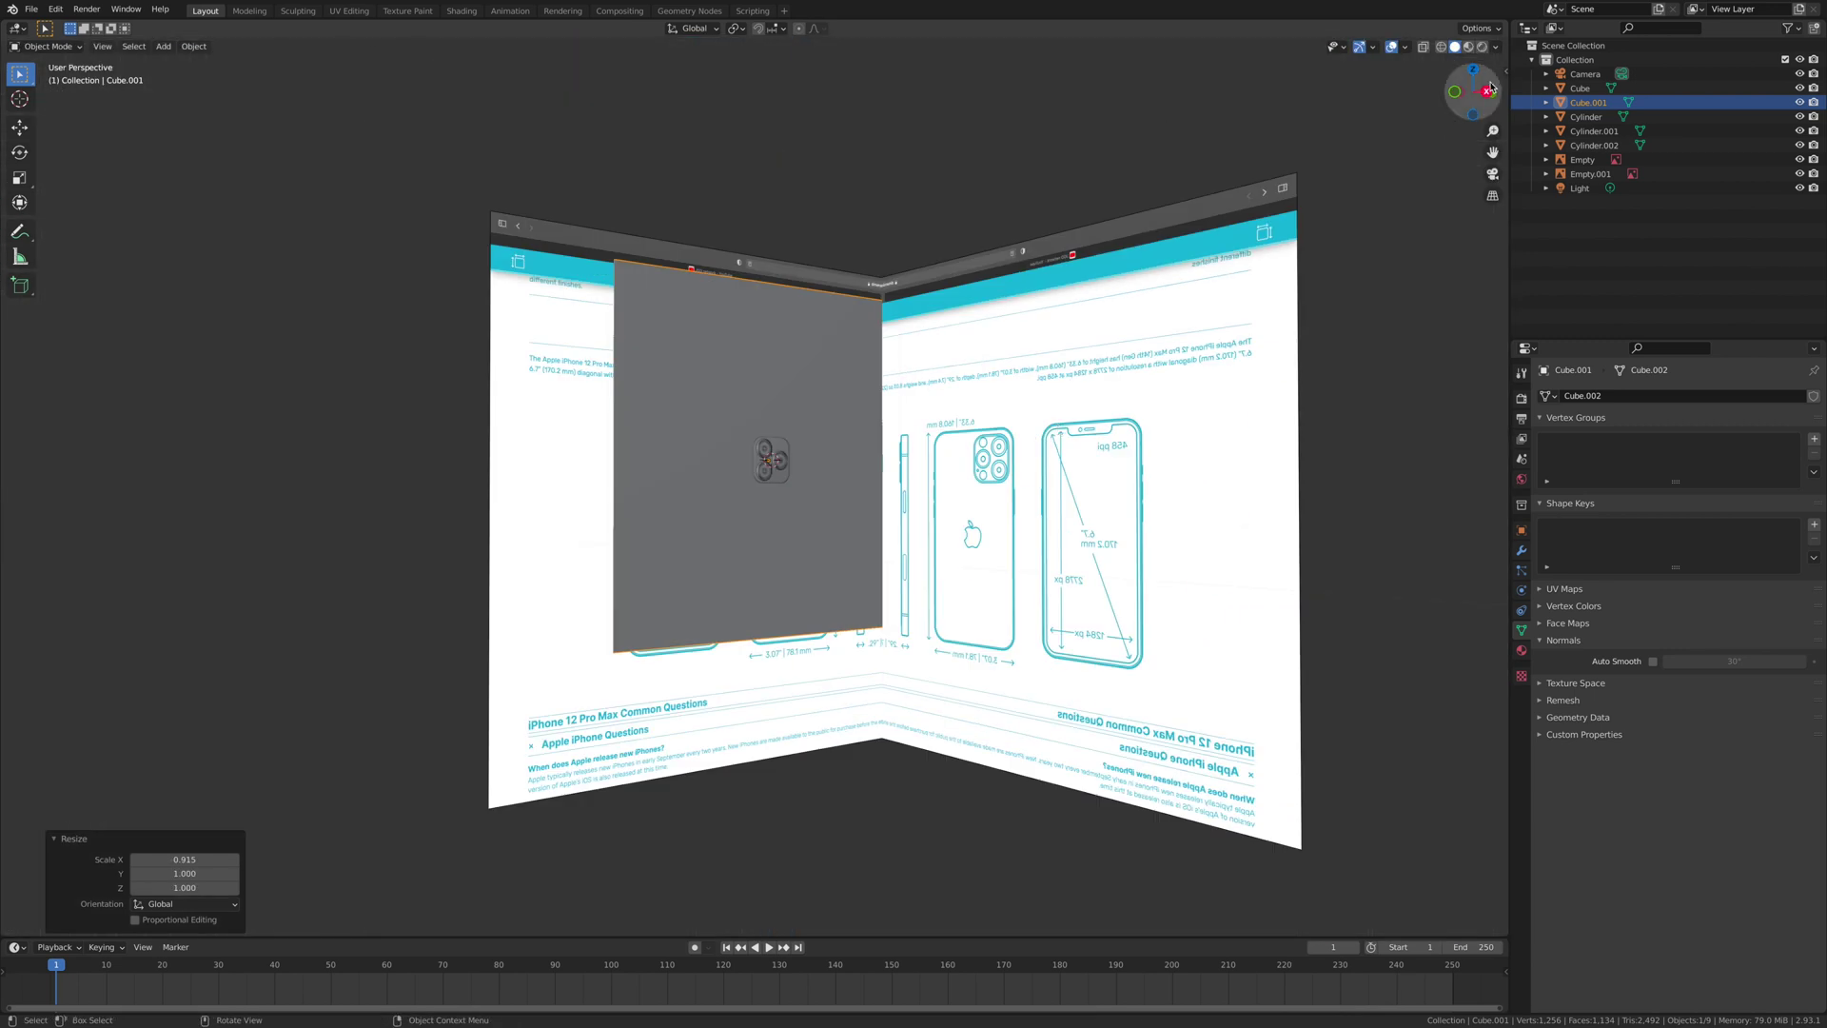
scroll(1113, 411, "up", 3)
key("s")
key("z")
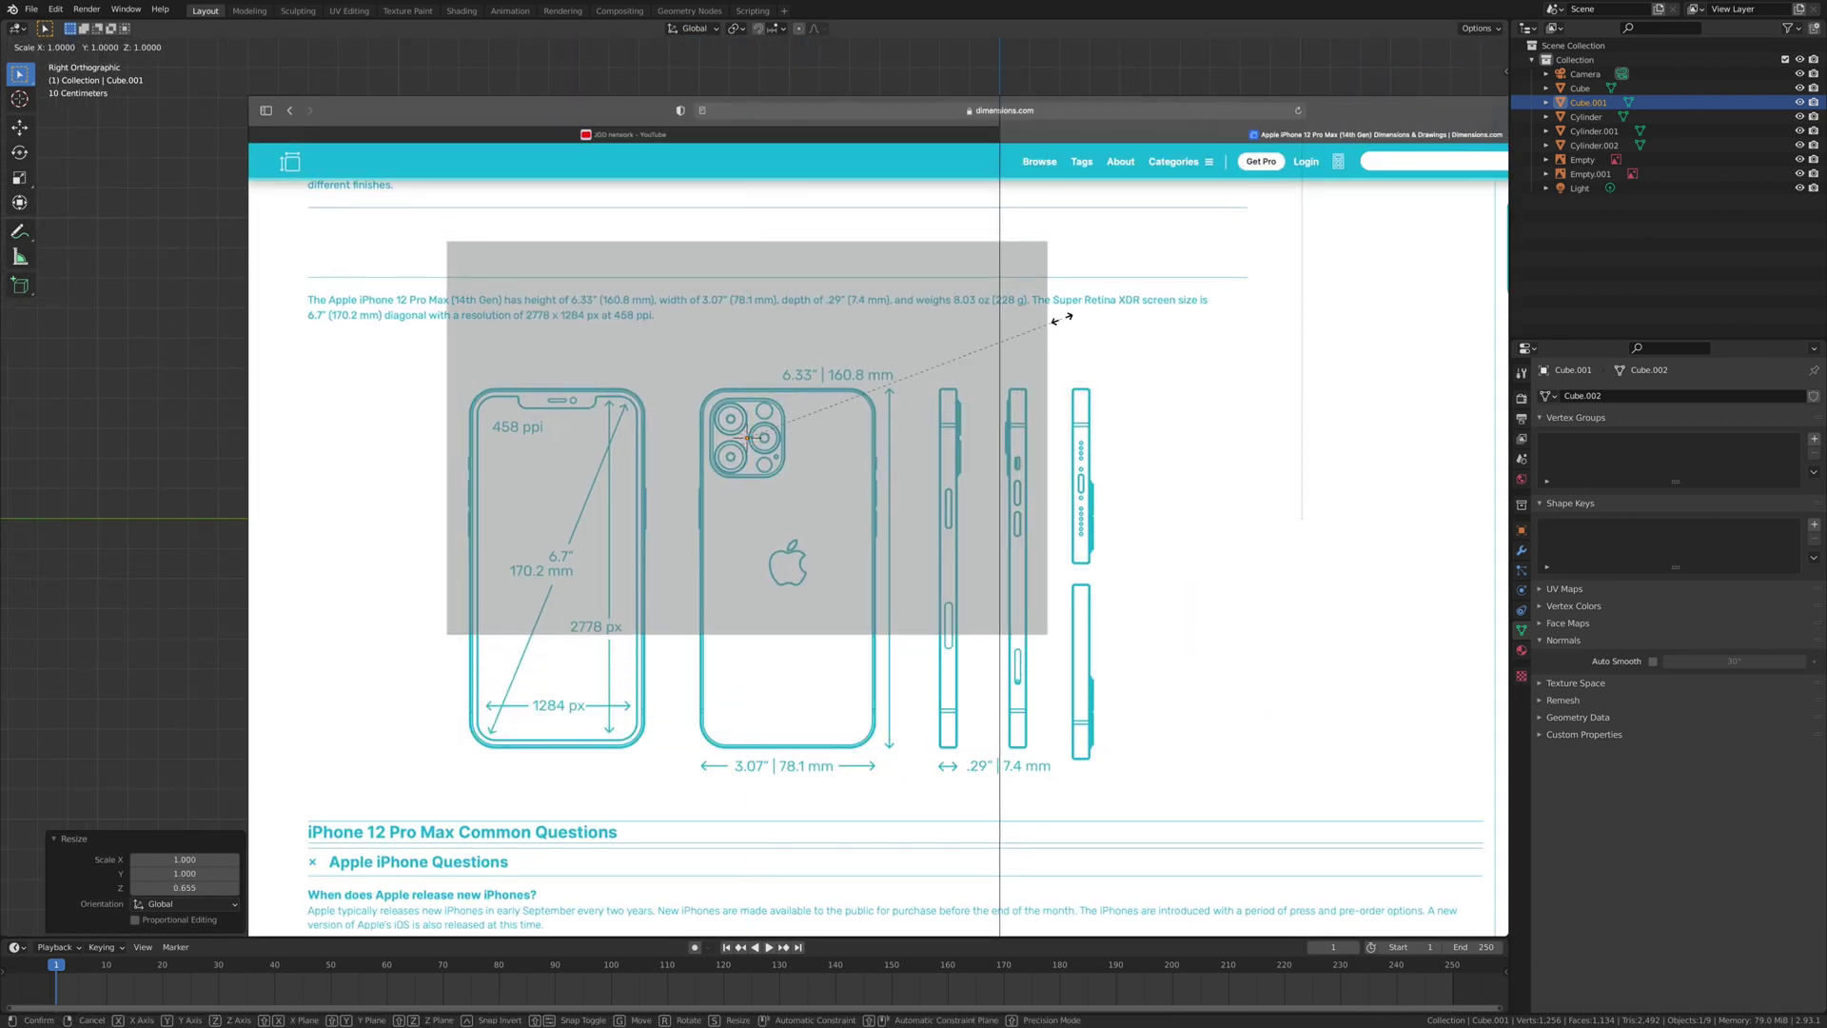
left_click(1067, 318)
key("s")
key("y")
left_click(847, 388)
- Move the slab along Z and Y over the rear-view phone outline
key("g")
key("z")
left_click(910, 519)
key("g")
key("y")
left_click(951, 521)
- Scale the phone body along Z to the outline's height and align it vertically
scroll(954, 518, "up", 2)
key("s")
key("z")
left_click(1133, 334)
key("g")
key("z")
left_click(1128, 330)
- Refine the phone body's Z and Y scale so its edges meet the blueprint outline
scroll(1104, 352, "up", 3)
middle_click_drag(1076, 392, 975, 244, "shift")
key("s")
key("z")
left_click(990, 286)
scroll(908, 417, "down", 1)
key("s")
key("y")
left_click(951, 419)
scroll(952, 419, "down", 4)
middle_click_drag(952, 419, 1075, 419)
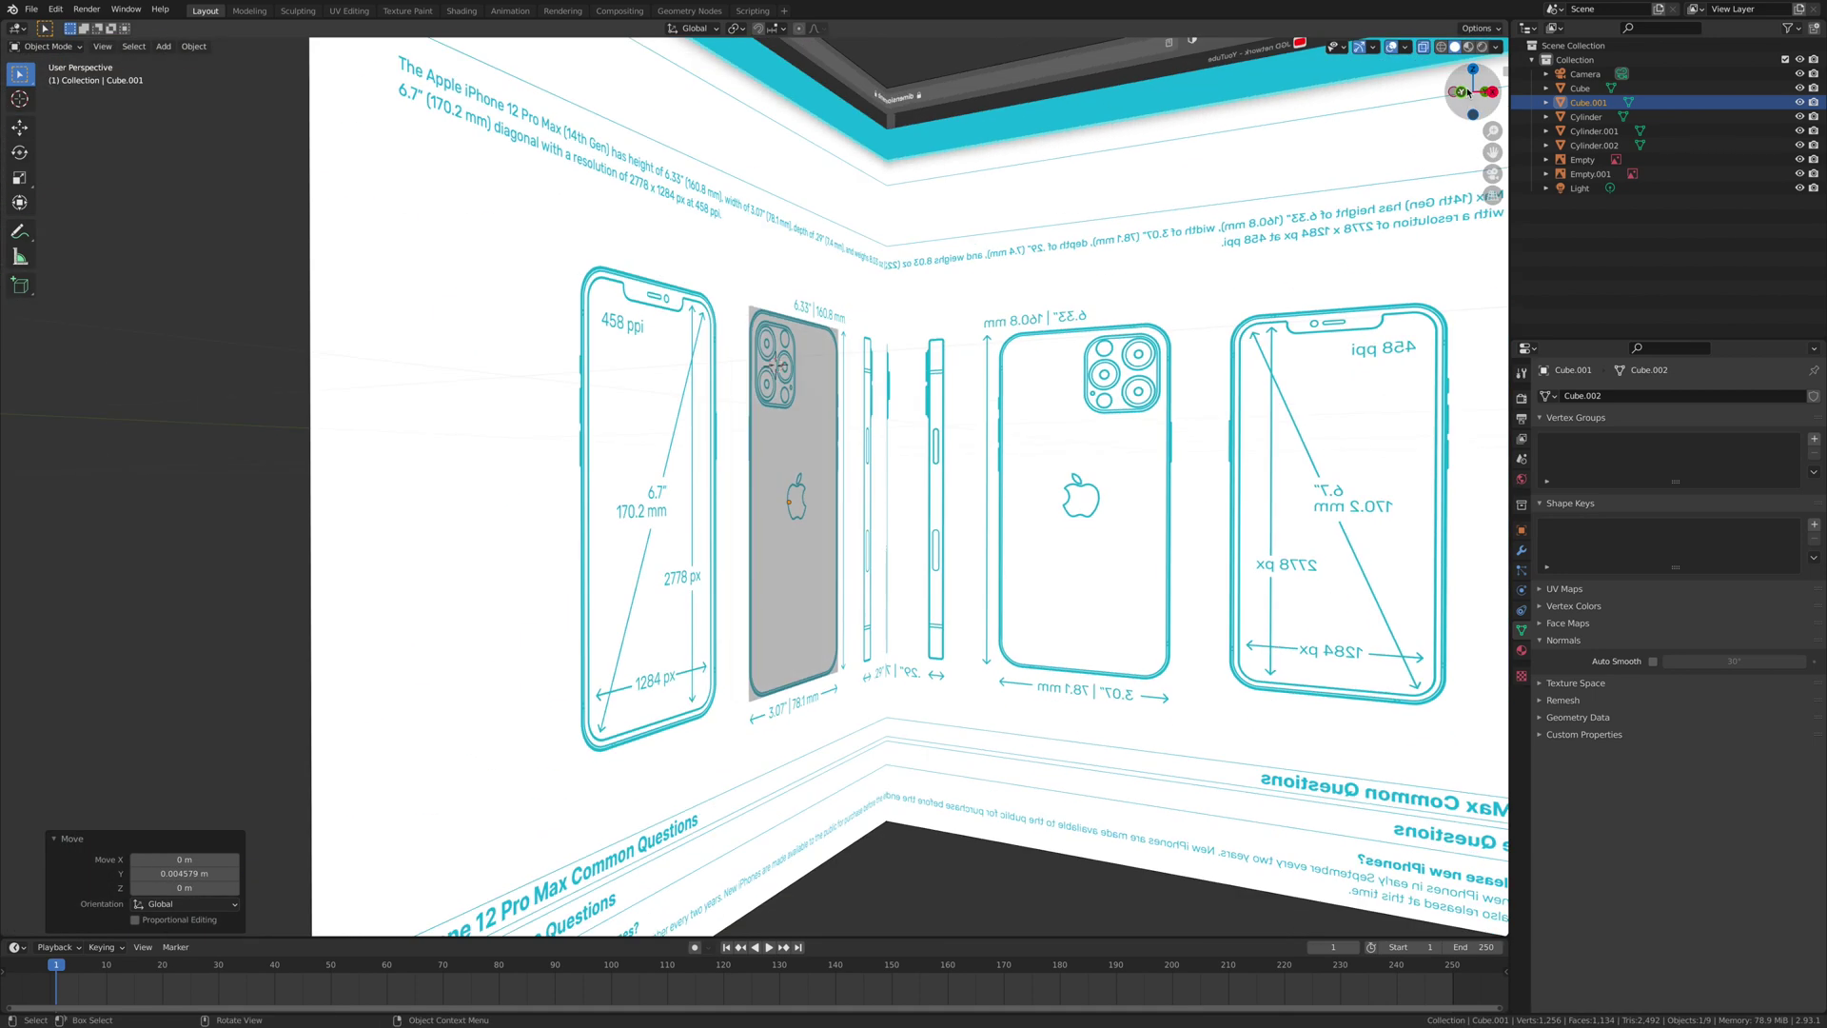
- Inspect the phone body and reference images from several angles in different viewport shading modes
key("KP_1")
left_click(1142, 286)
left_click(1481, 47)
left_click(1471, 49)
middle_click_drag(1295, 571, 1133, 647)
scroll(1128, 666, "down", 3)
left_click(1121, 751)
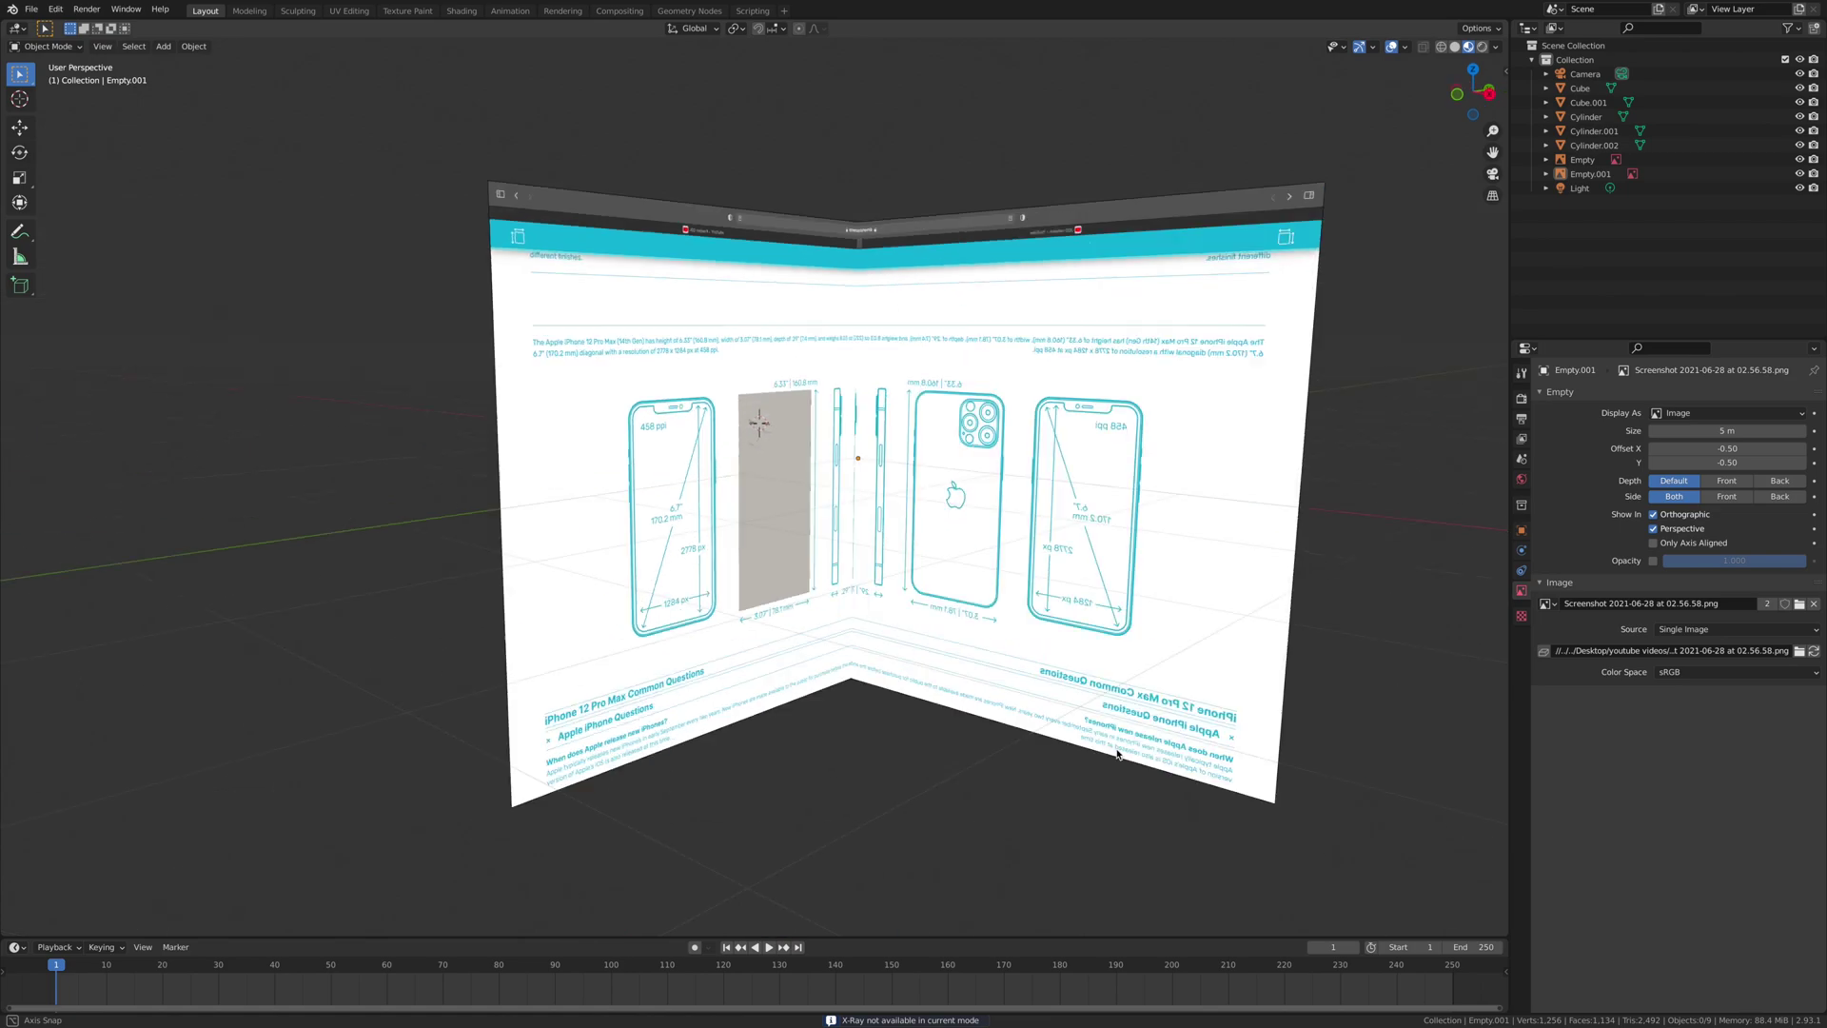
scroll(1121, 742, "up", 4)
middle_click_drag(1121, 743, 1209, 704)
left_click(1496, 48)
mouse_move(1028, 667)
middle_mouse_down()
mouse_move(721, 715)
mouse_move(816, 477)
middle_mouse_up()
- Select the four short corner edges of the phone body in Edit Mode
left_click(816, 477)
key("Tab")
scroll(815, 477, "up", 6)
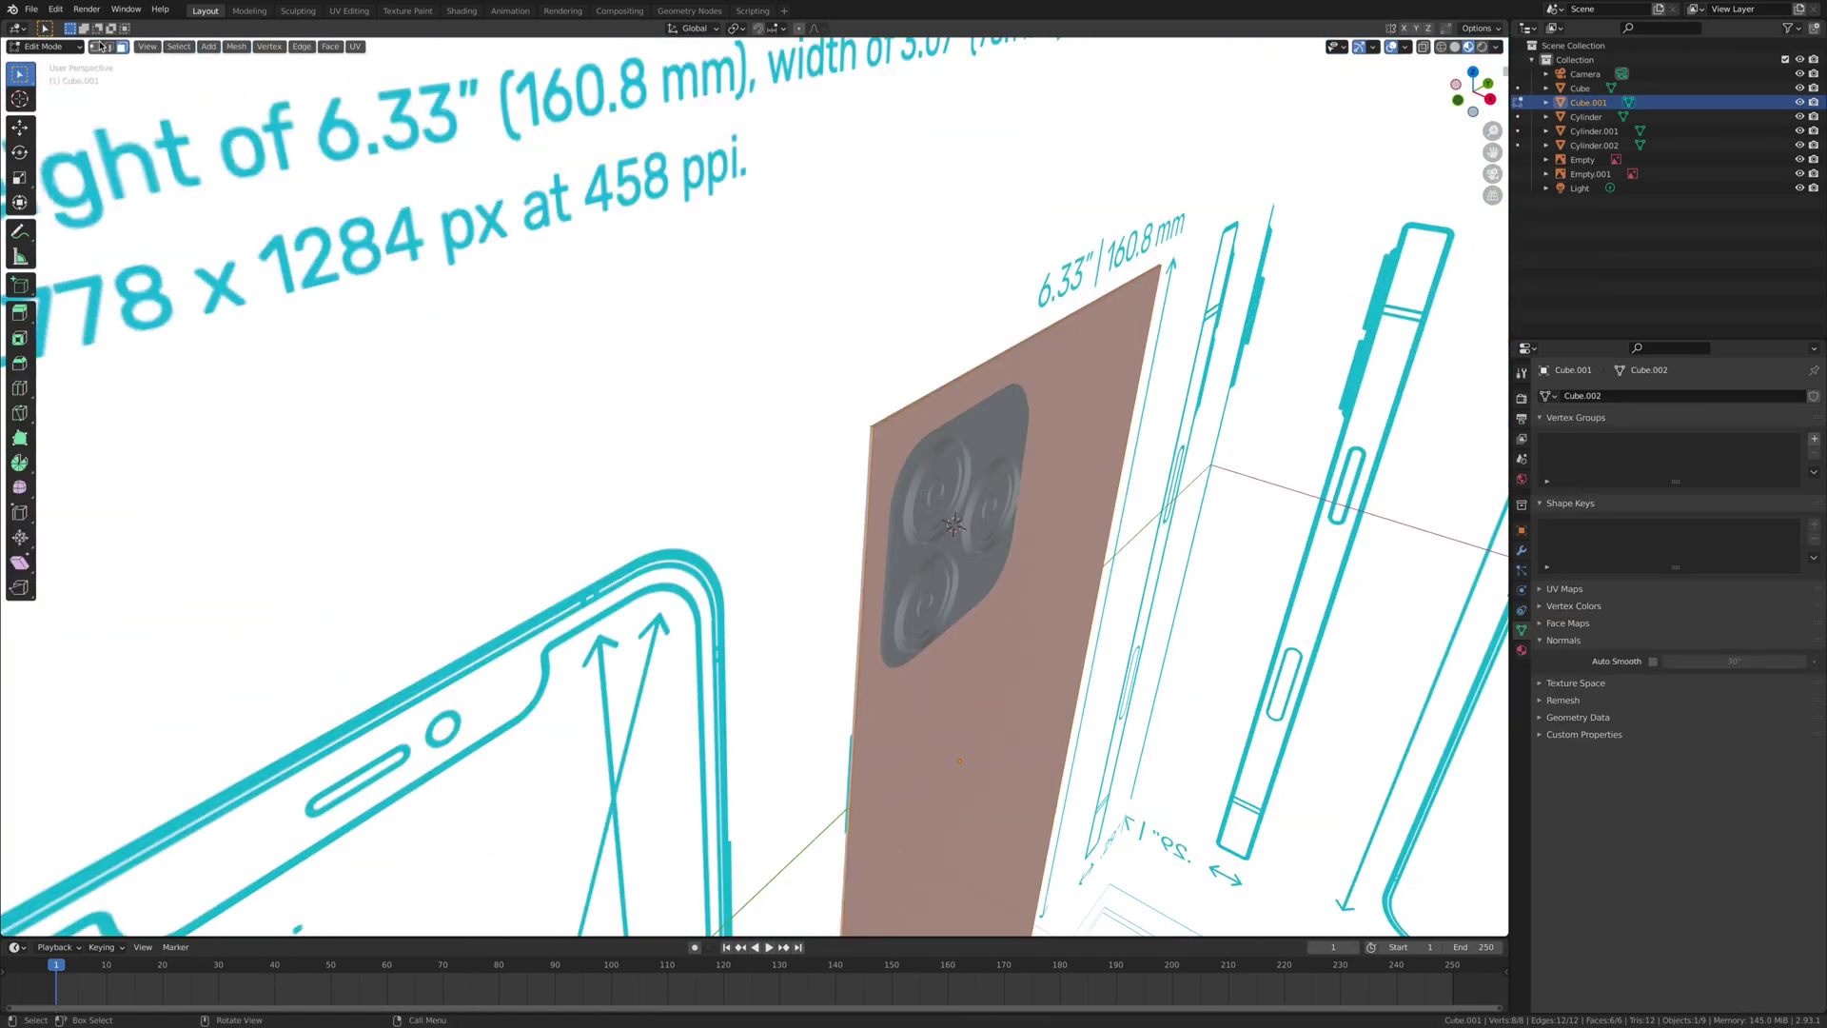
left_click(1362, 312)
middle_click_drag(1362, 312, 377, 434)
left_click(813, 588, "shift")
left_click(625, 603, "shift")
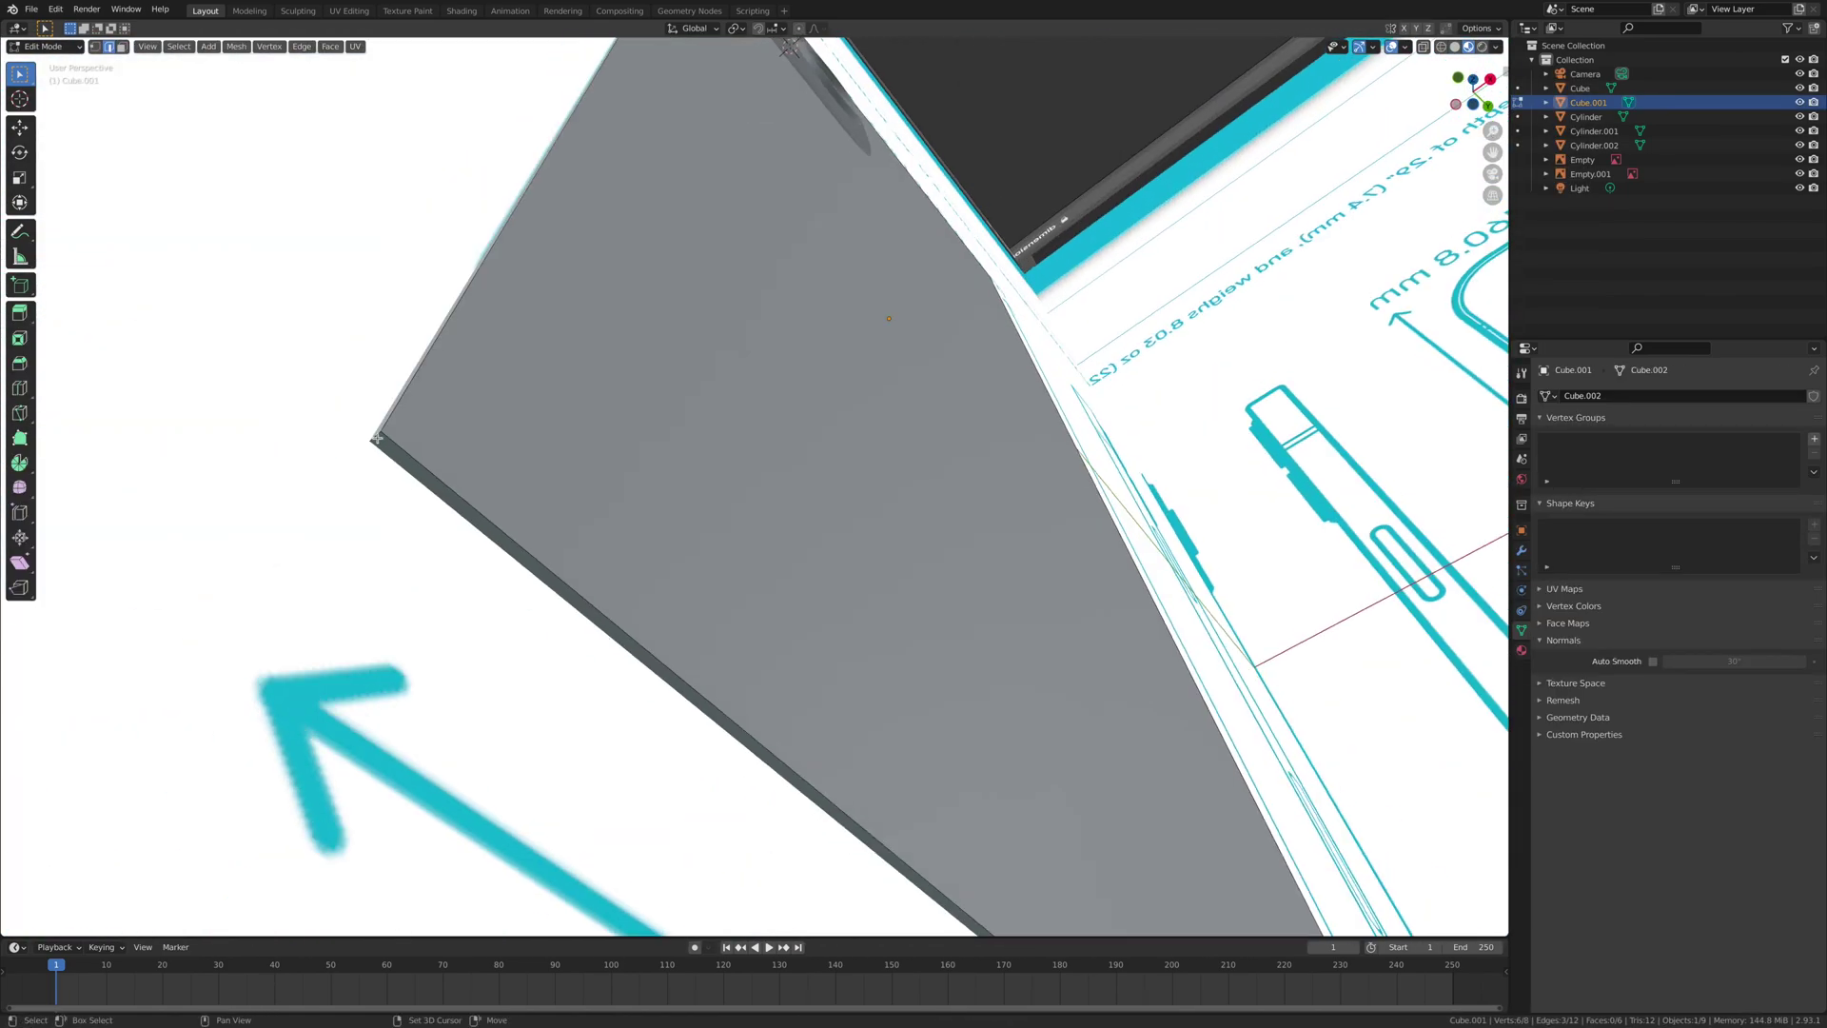
left_click(377, 434, "shift")
- Try beveling the corner edges at 0.166 m width with 100 segments and an adjusted profile shape, and undo the bevel
key("KP_3")
scroll(709, 476, "up", 4)
left_click(20, 362)
left_click_drag(709, 640, 709, 564)
left_click(235, 721)
left_click(235, 721)
left_click(235, 721)
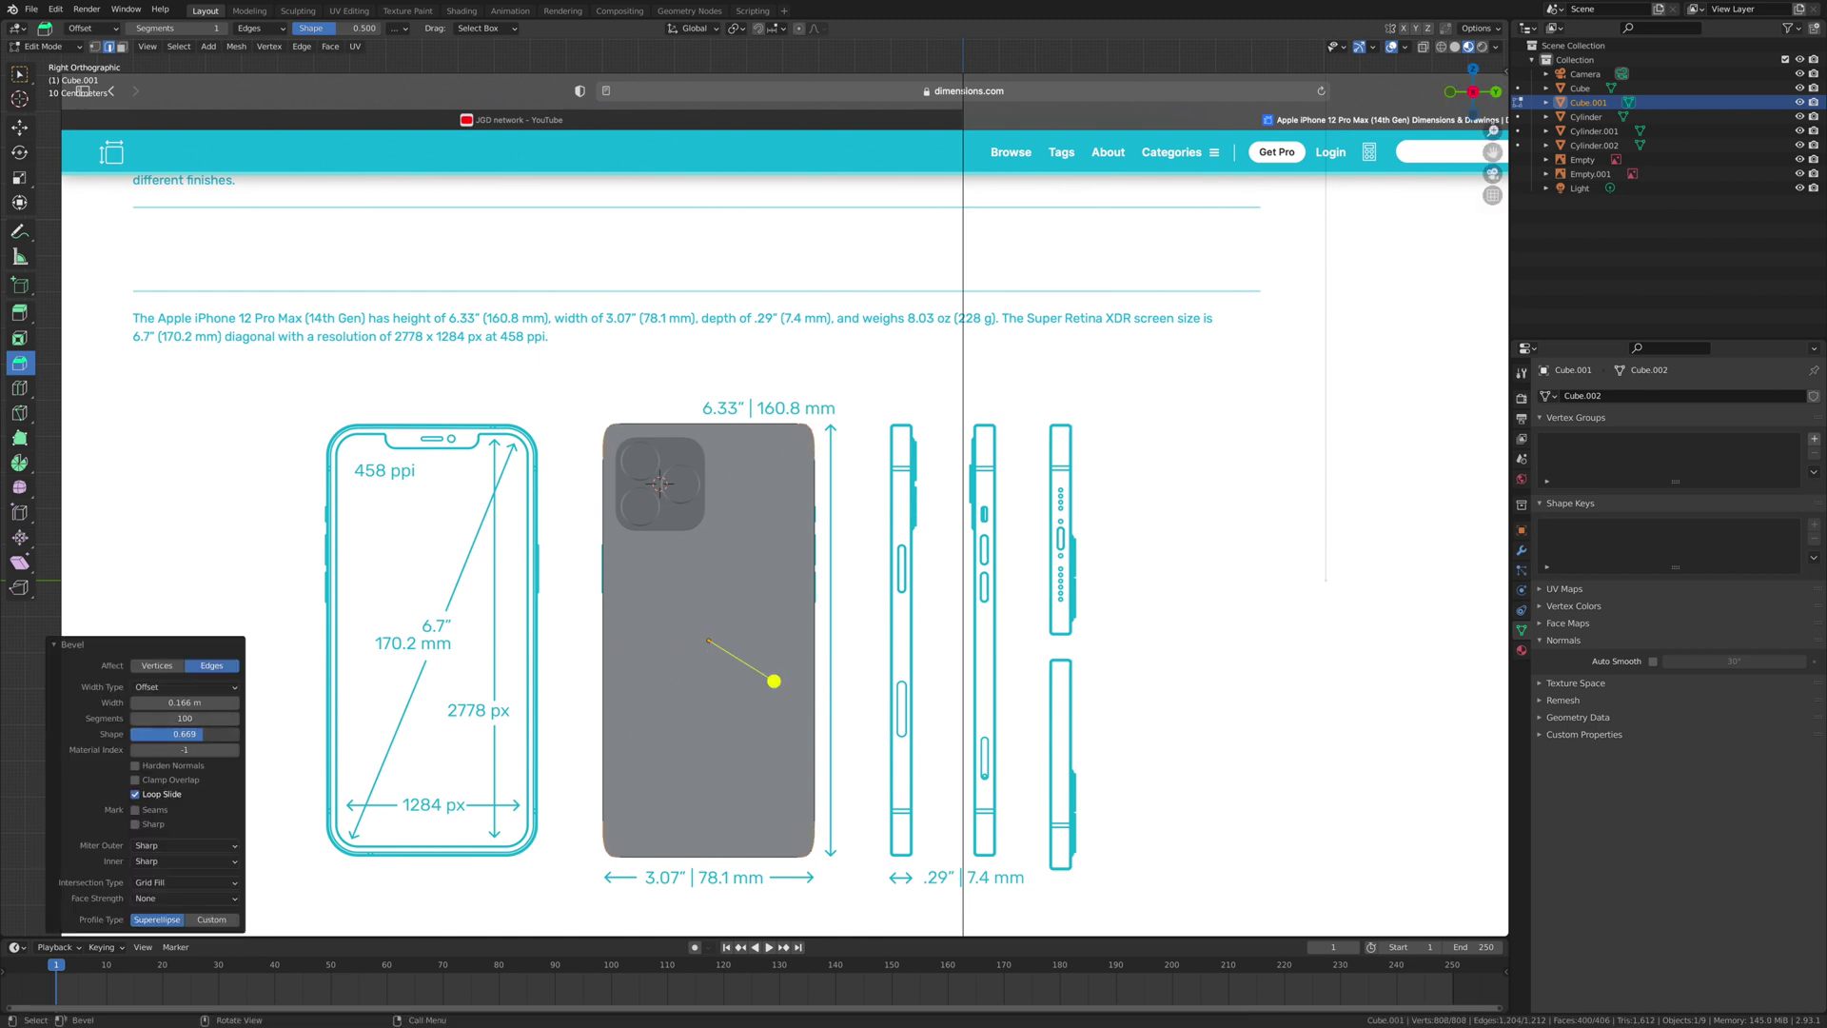
left_click_drag(203, 734, 186, 733)
key("ctrl+z")
- Turn on X-ray and add loop cuts near all four sides of the phone body where the rounded corners begin
key("Tab")
scroll(882, 432, "up", 2)
key("alt+z")
middle_click_drag(918, 424, 946, 419, "shift")
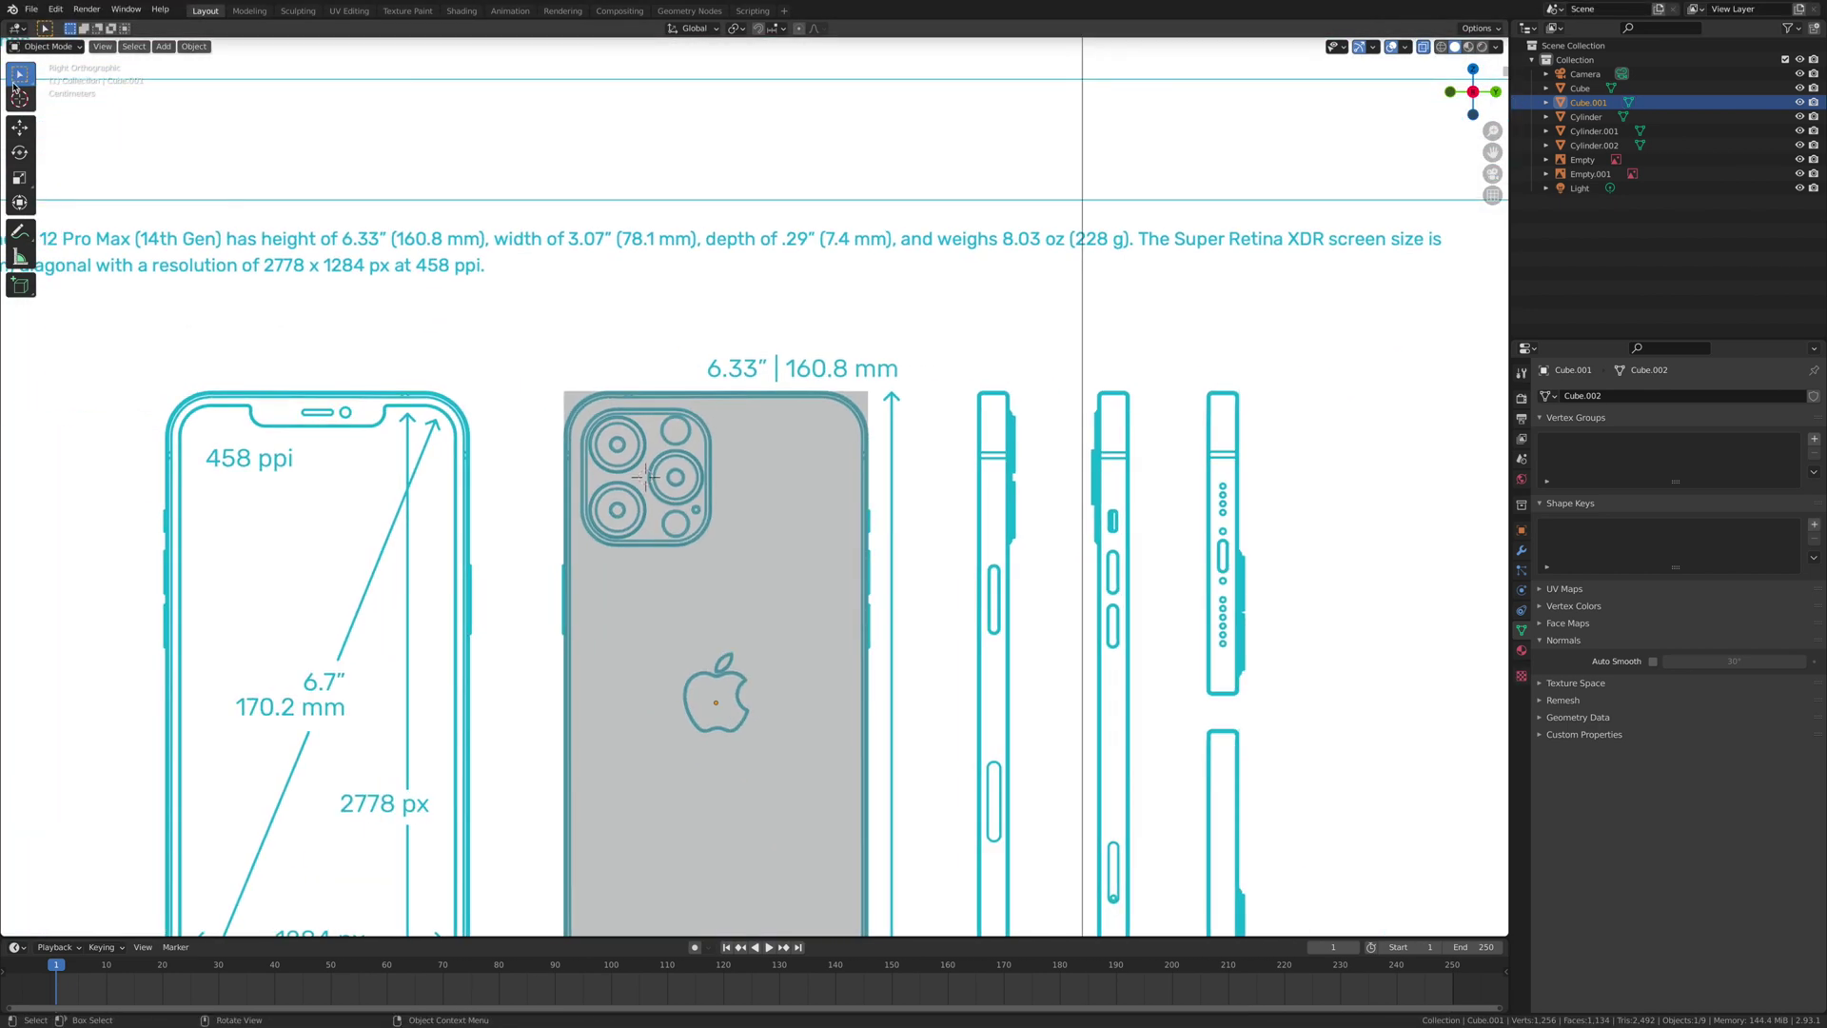
key("Tab")
left_click(20, 388)
left_click_drag(819, 410, 932, 659)
left_click_drag(842, 452, 628, 285)
middle_click_drag(552, 762, 420, 360, "shift")
scroll(466, 573, "up", 3)
left_click_drag(466, 573, 1332, 118)
middle_click_drag(590, 348, 533, 410)
- Select the phone body's four outer corner edges and bevel them 0.74 m with 5 segments
left_click(20, 74)
scroll(533, 409, "up", 2)
left_click(671, 616)
left_click(428, 598, "shift")
scroll(591, 475, "down", 5)
middle_click_drag(590, 476, 853, 485)
key("KP_3")
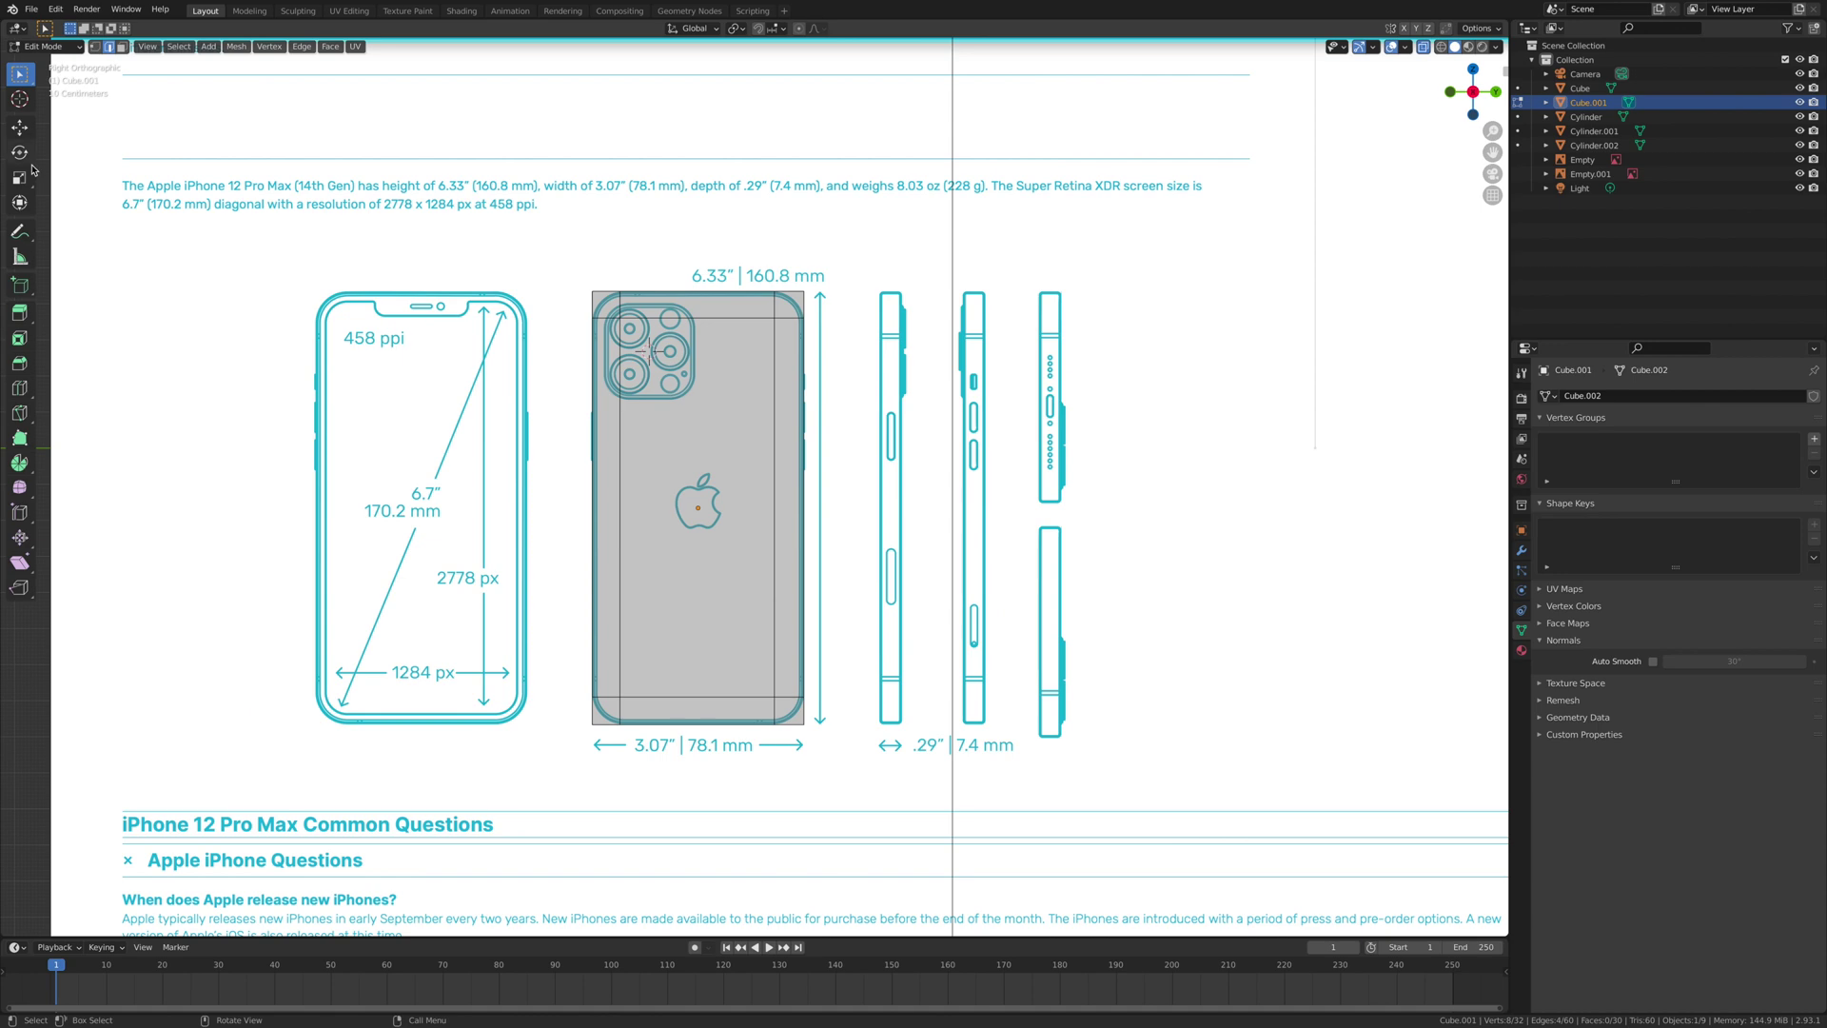
left_click(623, 492)
left_click(235, 719)
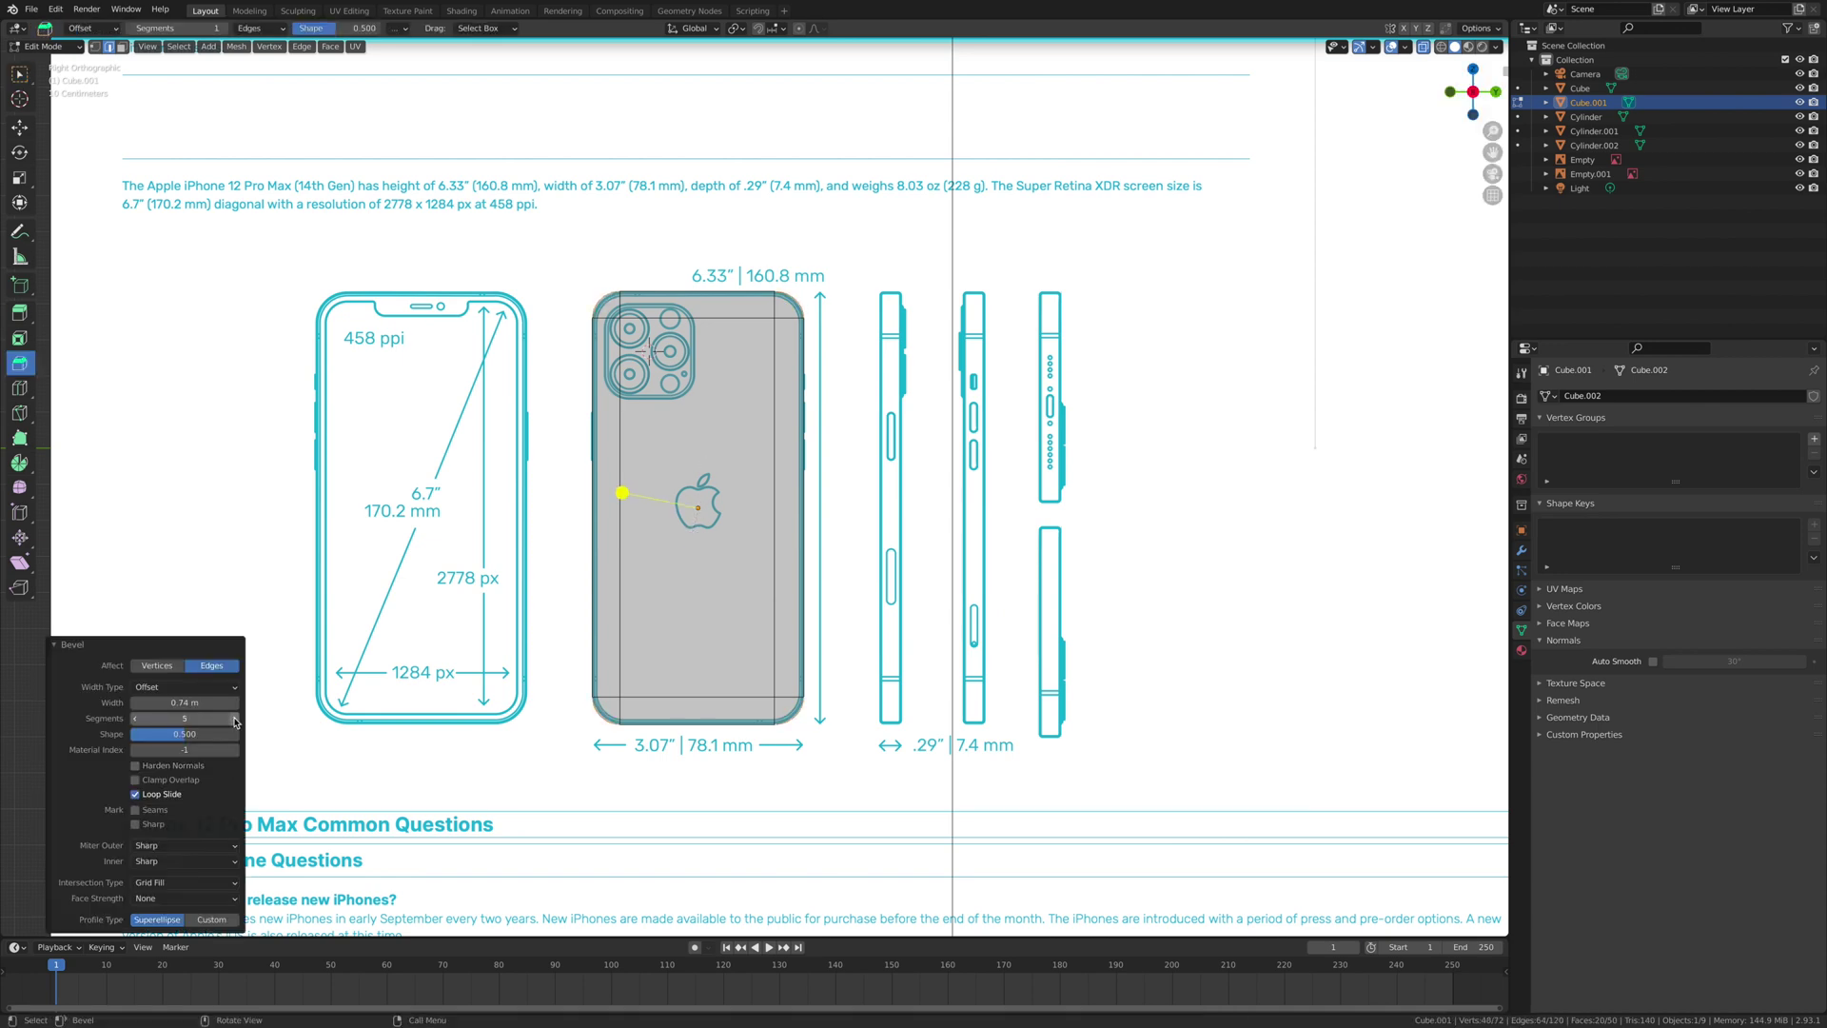
- Enable Auto Smooth at 30° on the phone body and turn the viewport overlays back on
middle_click_drag(667, 476, 857, 447)
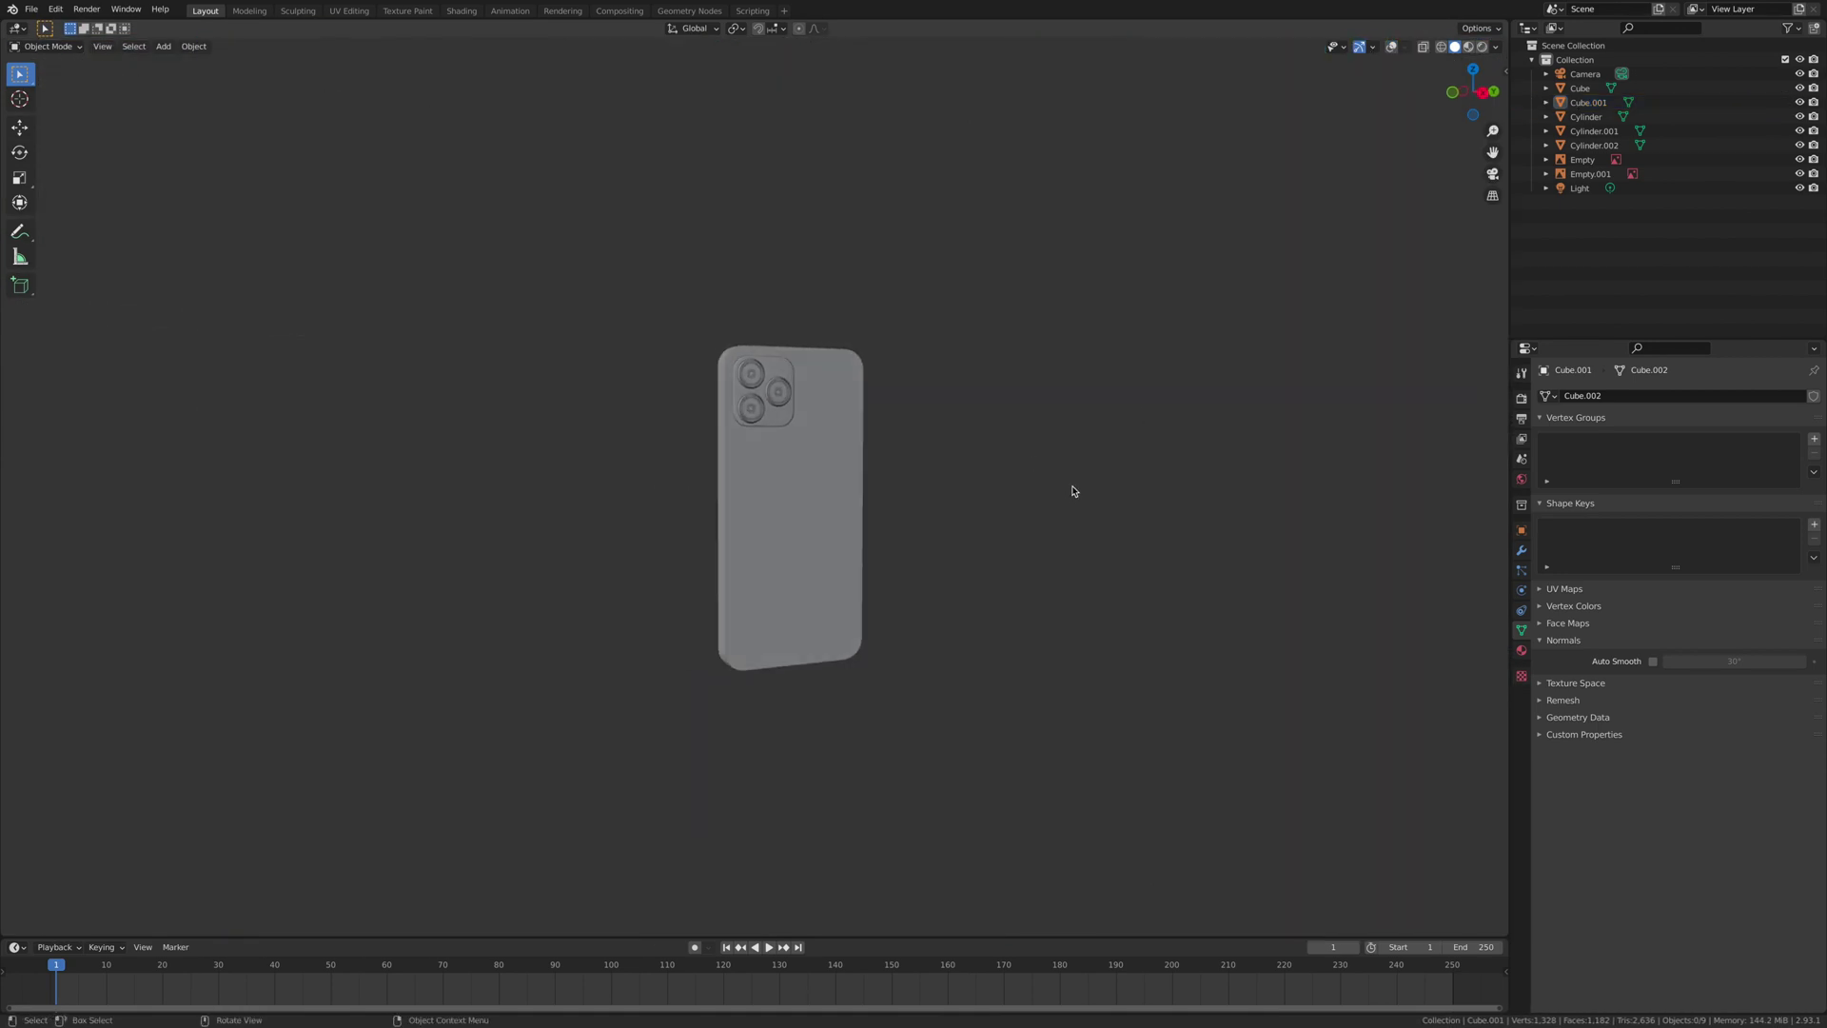
middle_click_drag(1039, 515, 1123, 609)
left_click(814, 495)
left_click(1653, 661)
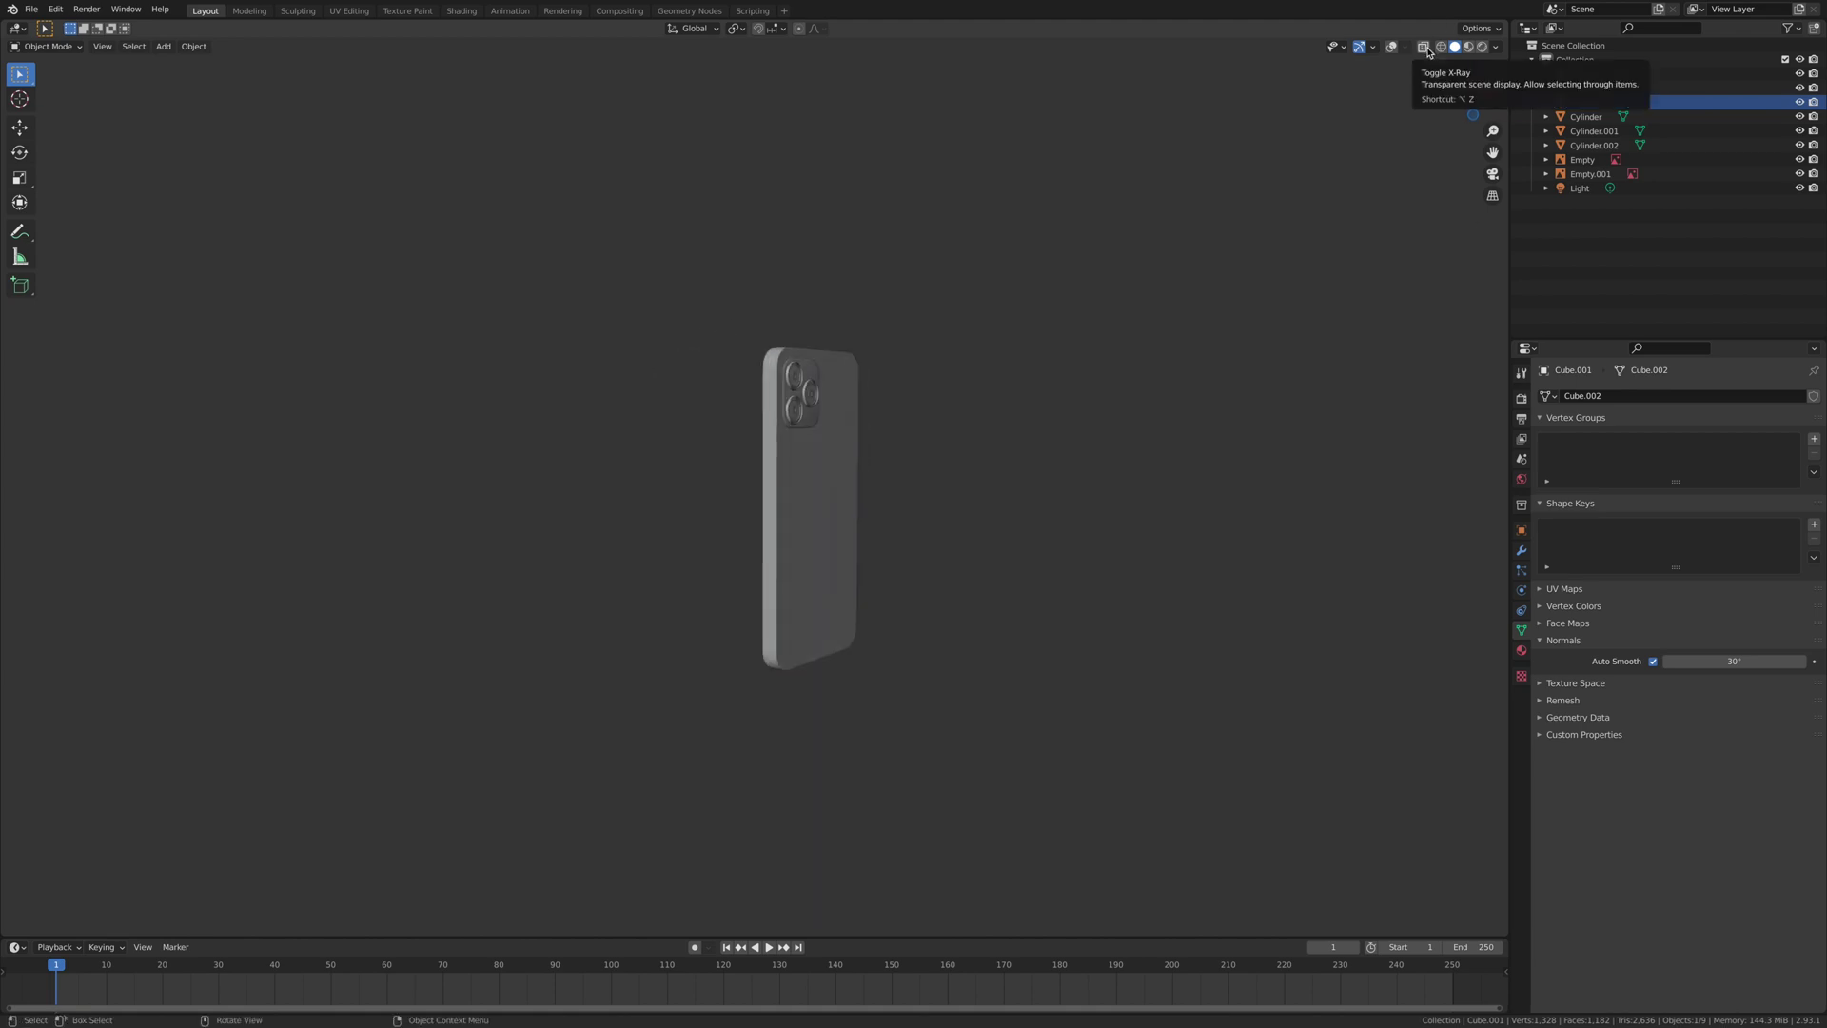
left_click(1391, 47)
- Hide the Empty.001 reference image and leave the Empty reference image shown
middle_click_drag(1146, 448, 1, 448)
left_click(699, 473)
key("h")
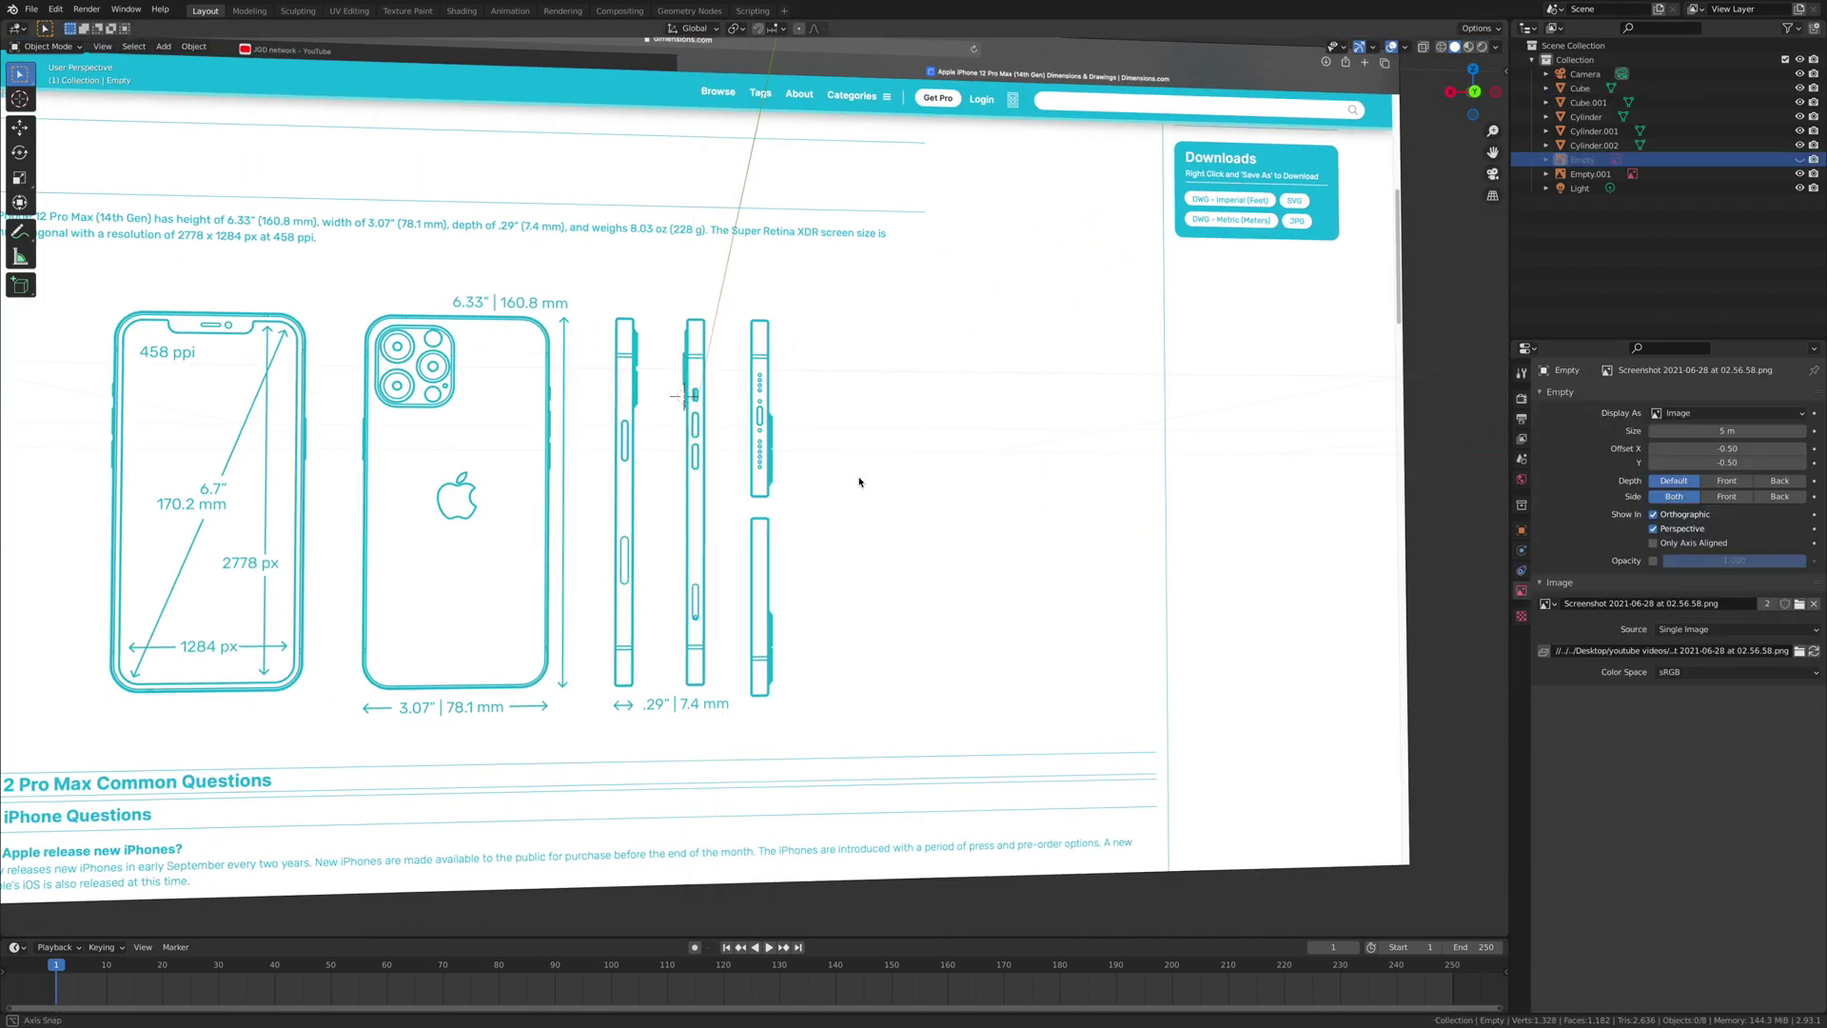
middle_click_drag(861, 481, 859, 483)
scroll(557, 435, "down", 5)
middle_click_drag(557, 435, 370, 481)
scroll(381, 487, "up", 6)
left_click(1800, 160)
left_click(1800, 174)
- Add a mesh cylinder at the 3D cursor in the camera module and turn off X-ray
key("KP_3")
scroll(1047, 214, "up", 3)
key("shift+a")
mouse_move(1047, 215)
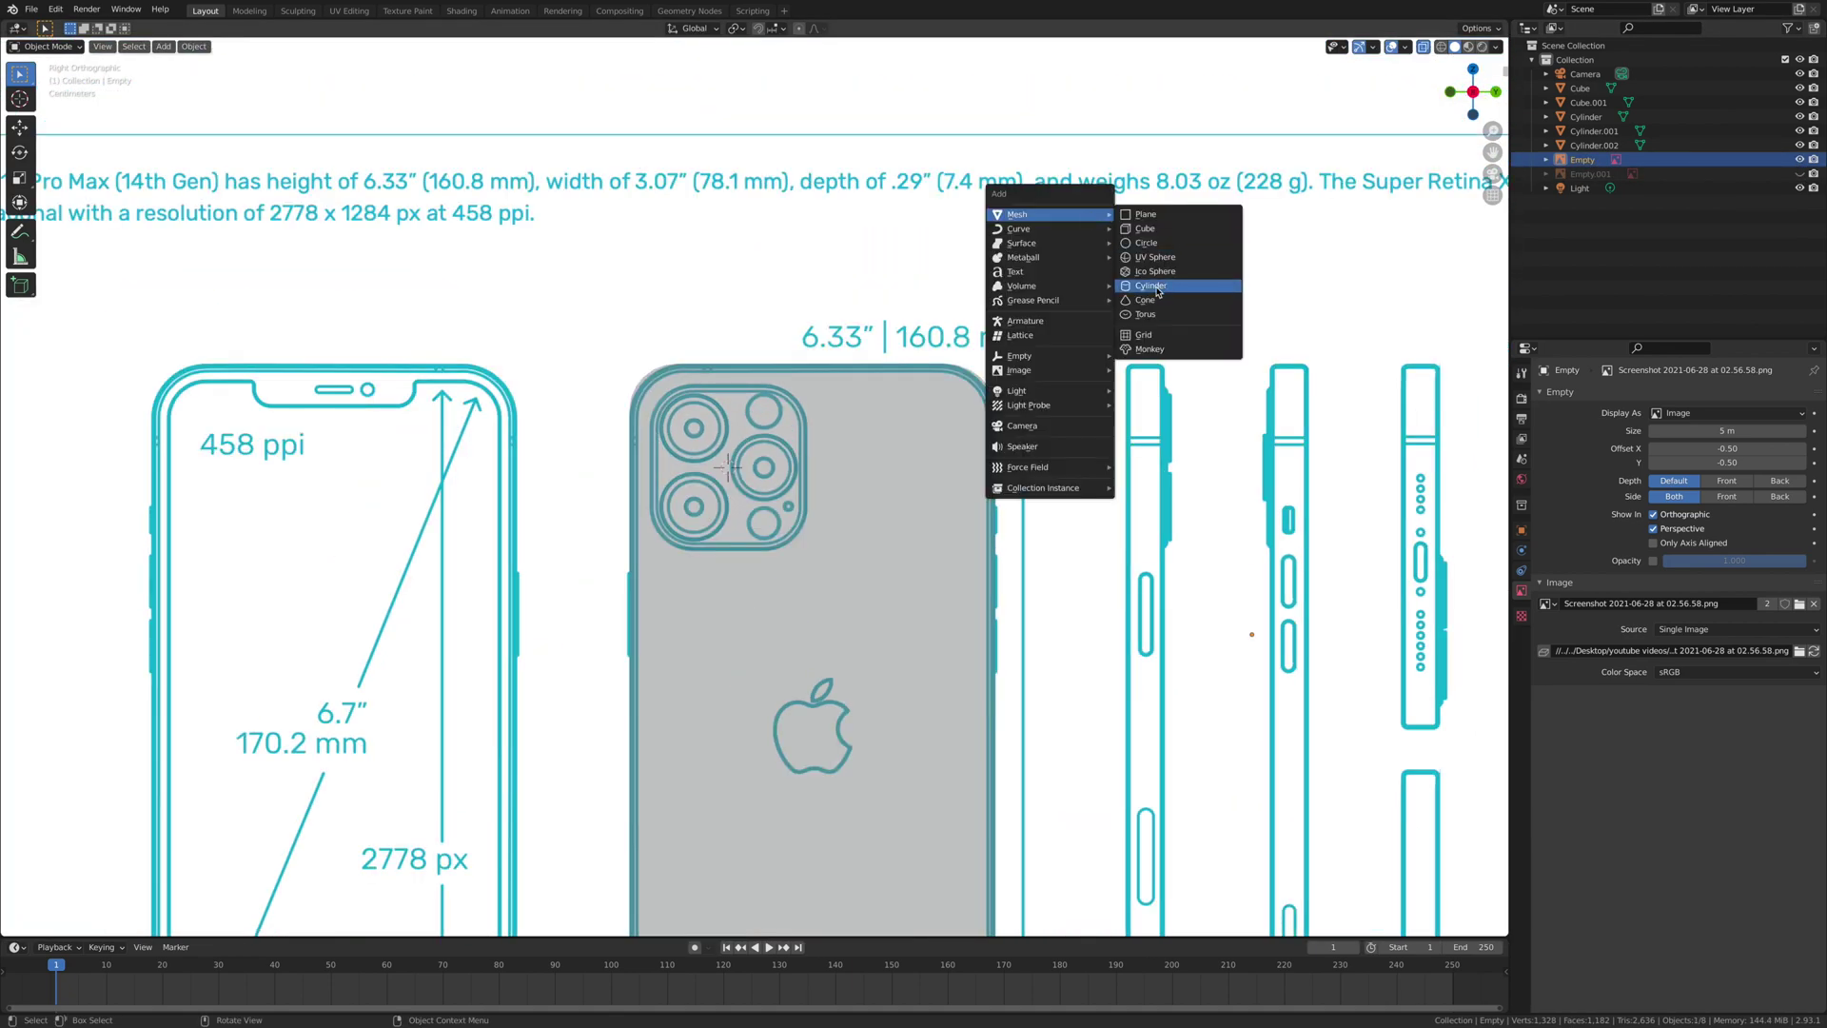
left_click(1163, 288)
scroll(1336, 221, "down", 7)
key("alt+z")
- Rotate the new cylinder 90° about the X axis and 90° about the Z axis
key("r")
key("x")
key("9")
key("0")
key("Return")
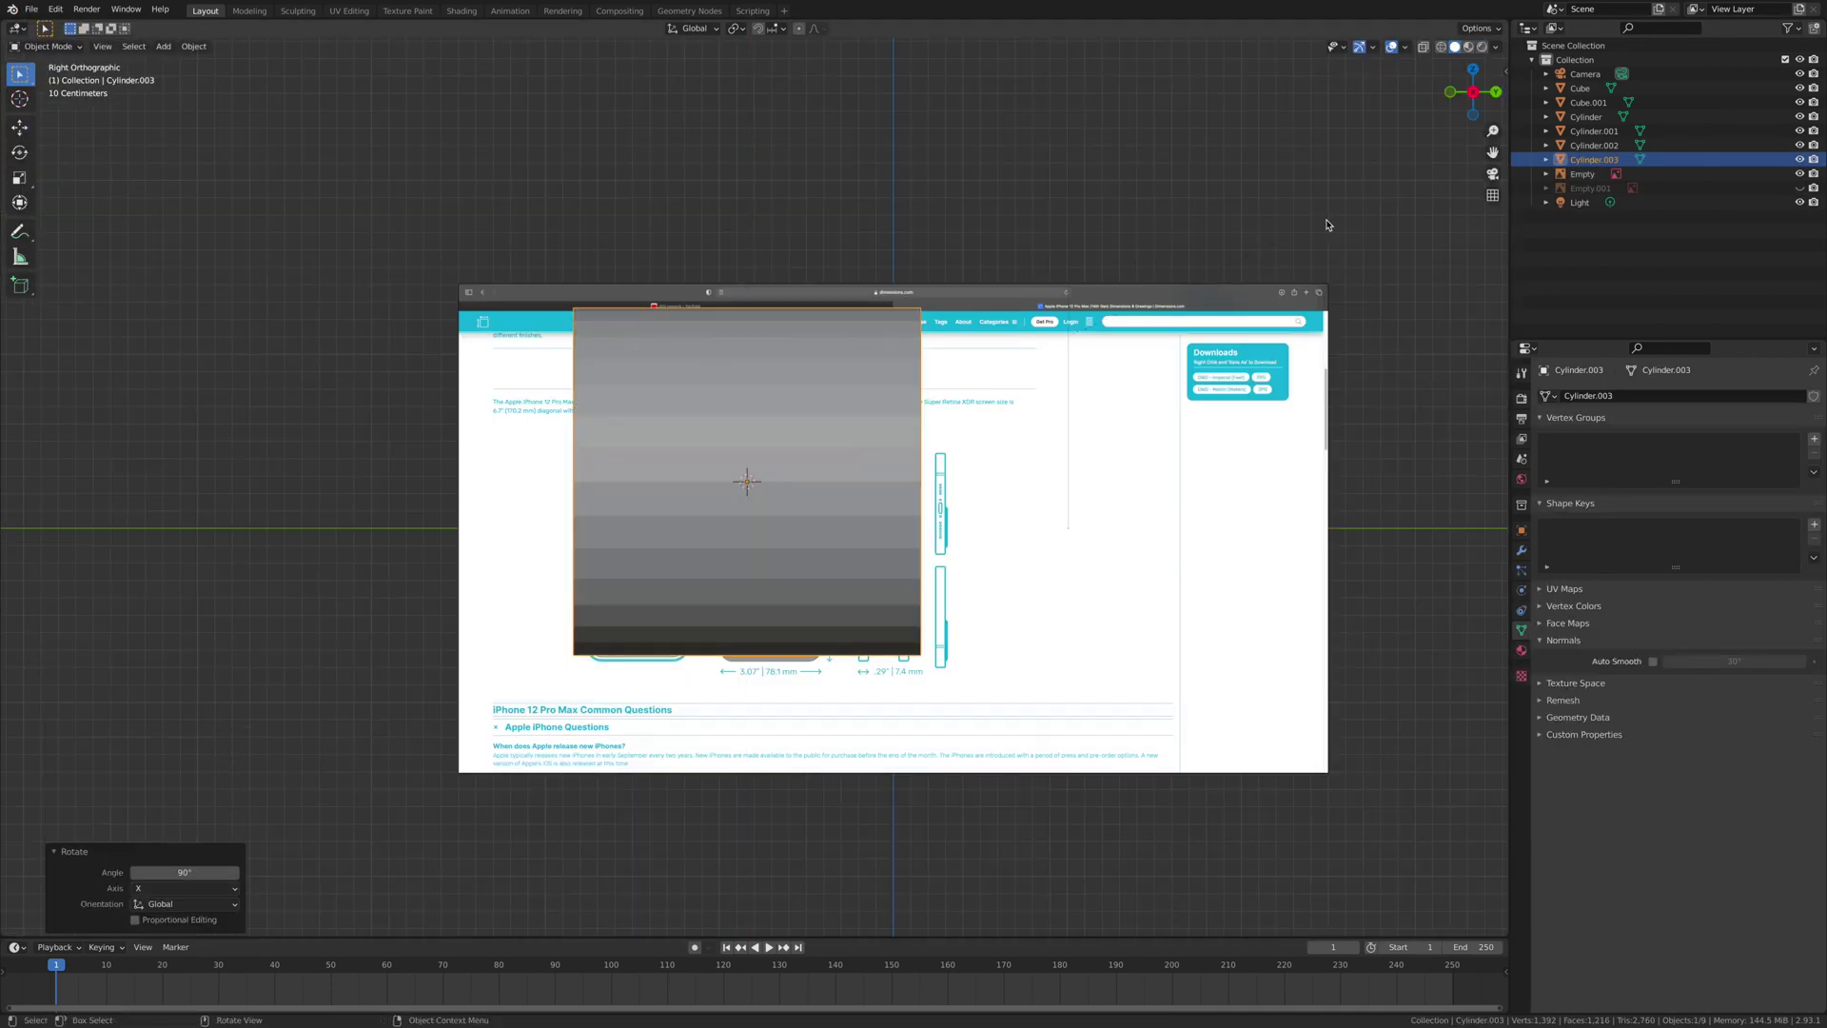
key("r")
key("z")
key("9")
key("0")
key("Return")
- Scale the new cylinder down to a small camera detail and reduce its thickness along the X axis
key("s")
left_click(771, 472)
key("KP_1")
scroll(1060, 429, "up", 16)
key("s")
key("x")
middle_click_drag(1060, 428, 1062, 379, "shift")
left_click(619, 567)
- Turn on X-ray and move the small cylinder along the Z axis over the camera blueprint
key("KP_3")
scroll(1117, 371, "down", 3)
key("alt+z")
key("g")
key("z")
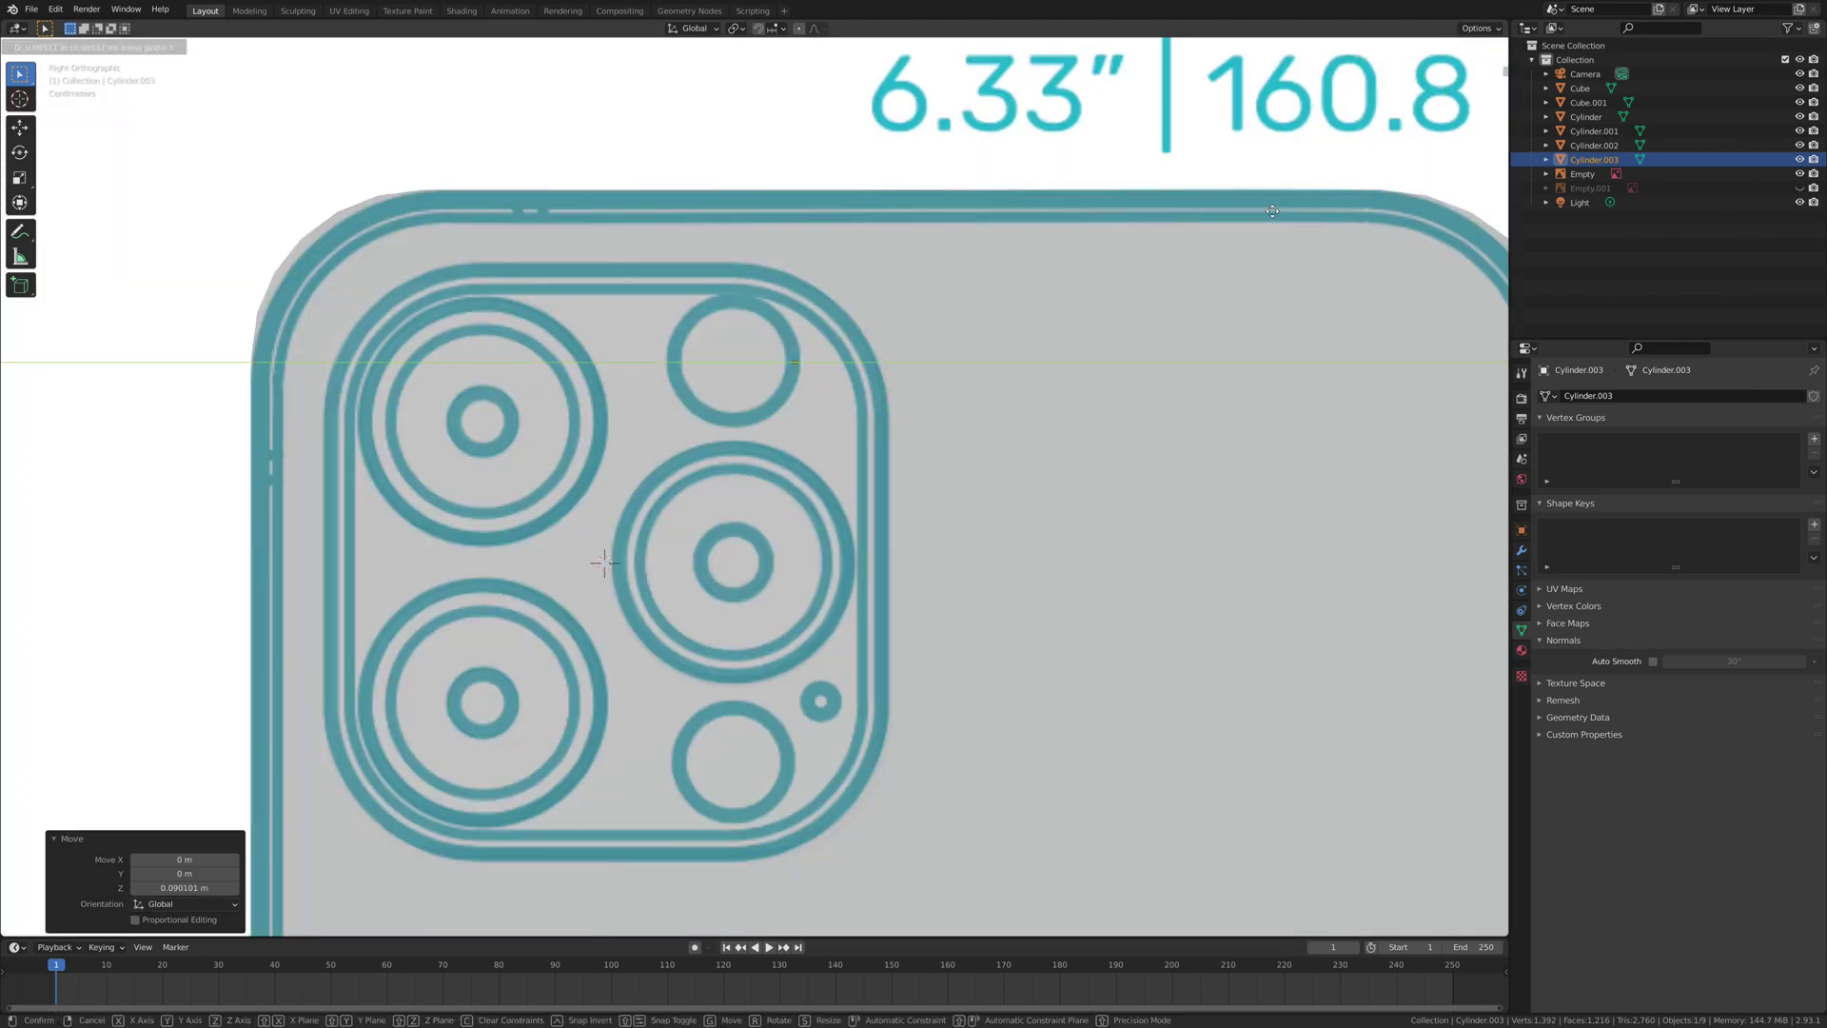